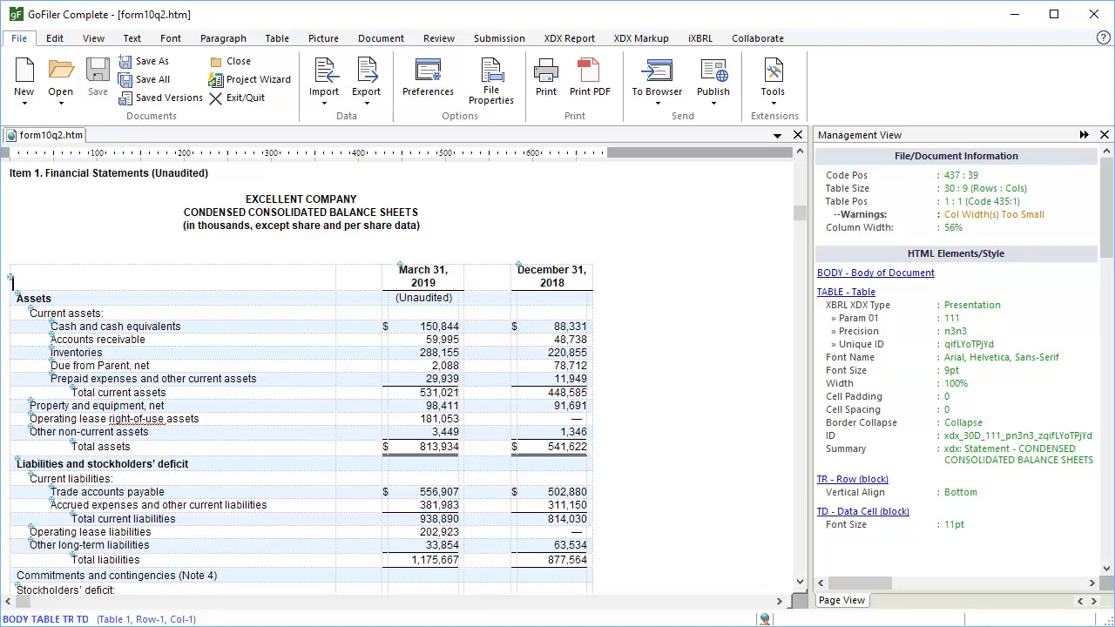
- Review the condensed consolidated balance sheet row by row, checking each line's existing XBRL properties through the end of the table
{"action": "left_click", "coordinate": [30, 418]}
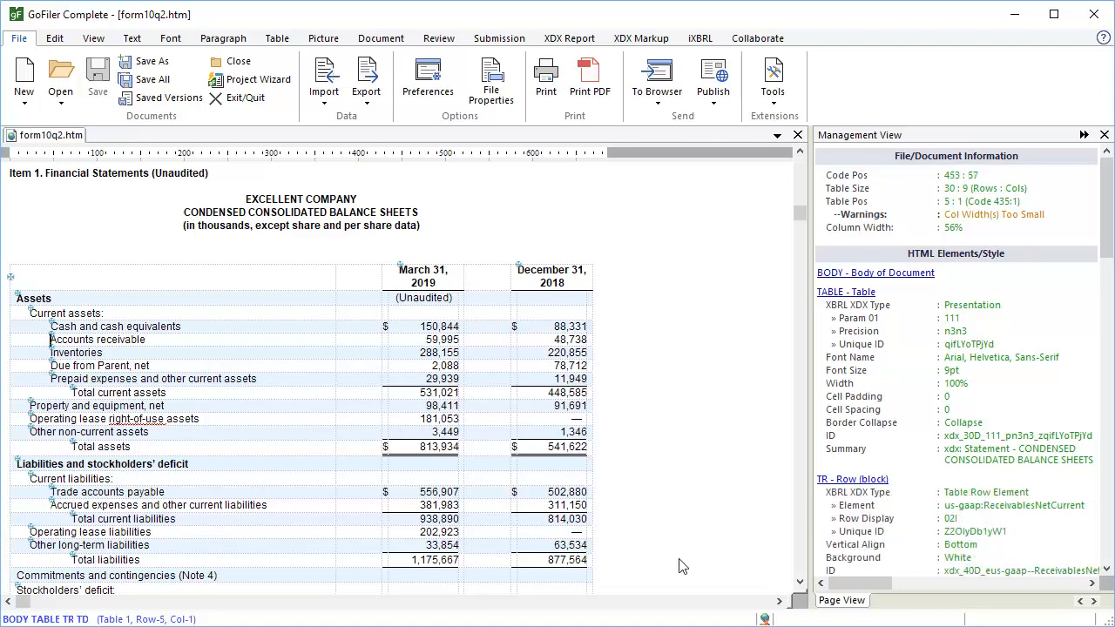
{"action": "key", "text": "Down"}
{"action": "key", "text": "Down"}
{"action": "key", "text": "Down"}
{"action": "key", "text": "Down"}
{"action": "key", "text": "Down"}
{"action": "key", "text": "Down"}
{"action": "key", "text": "Down"}
{"action": "key", "text": "Down"}
{"action": "key", "text": "Down"}
{"action": "key", "text": "Down"}
{"action": "key", "text": "Down"}
{"action": "key", "text": "Down"}
{"action": "key", "text": "Down"}
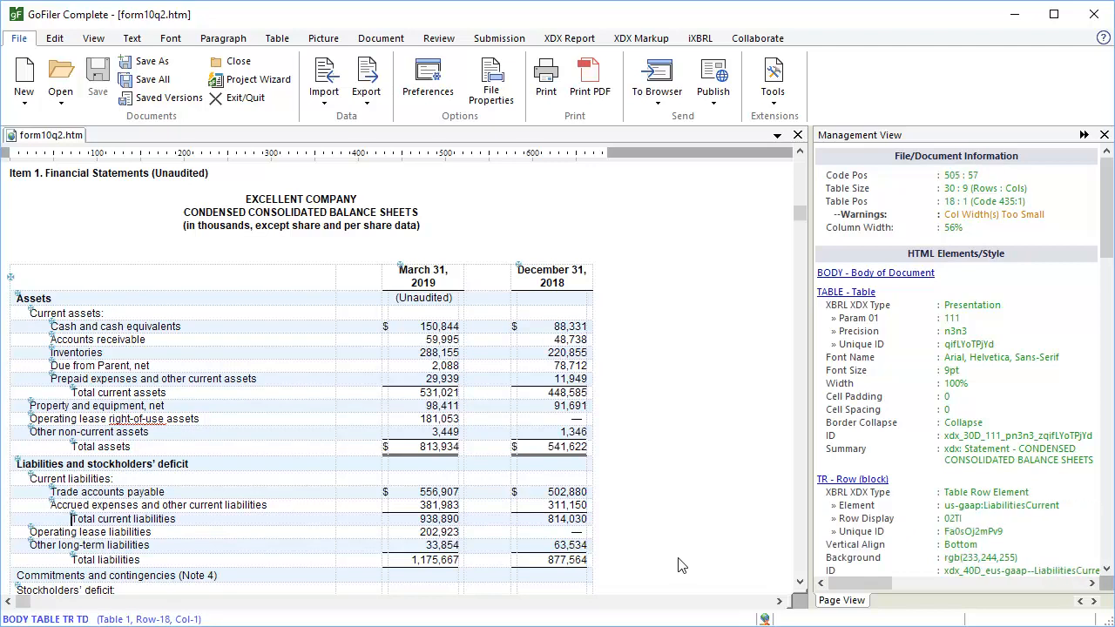
{"action": "key", "text": "Down"}
{"action": "key", "text": "Down"}
{"action": "key", "text": "Down"}
{"action": "key", "text": "Down"}
{"action": "key", "text": "Down"}
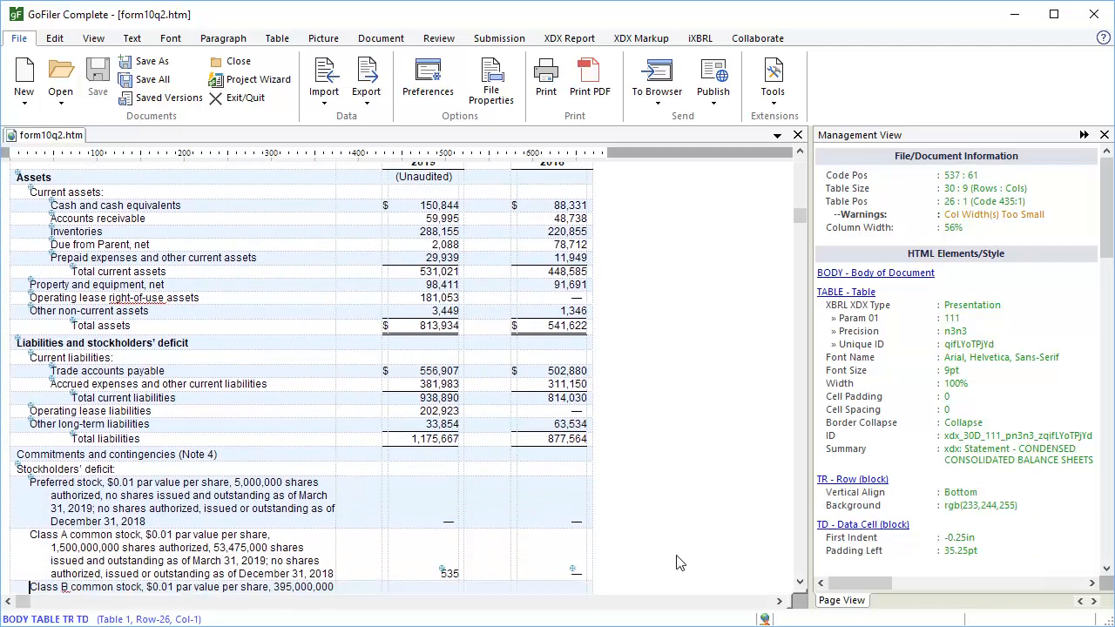
{"action": "key", "text": "Down"}
{"action": "key", "text": "Down"}
{"action": "key", "text": "Down"}
{"action": "key", "text": "Down"}
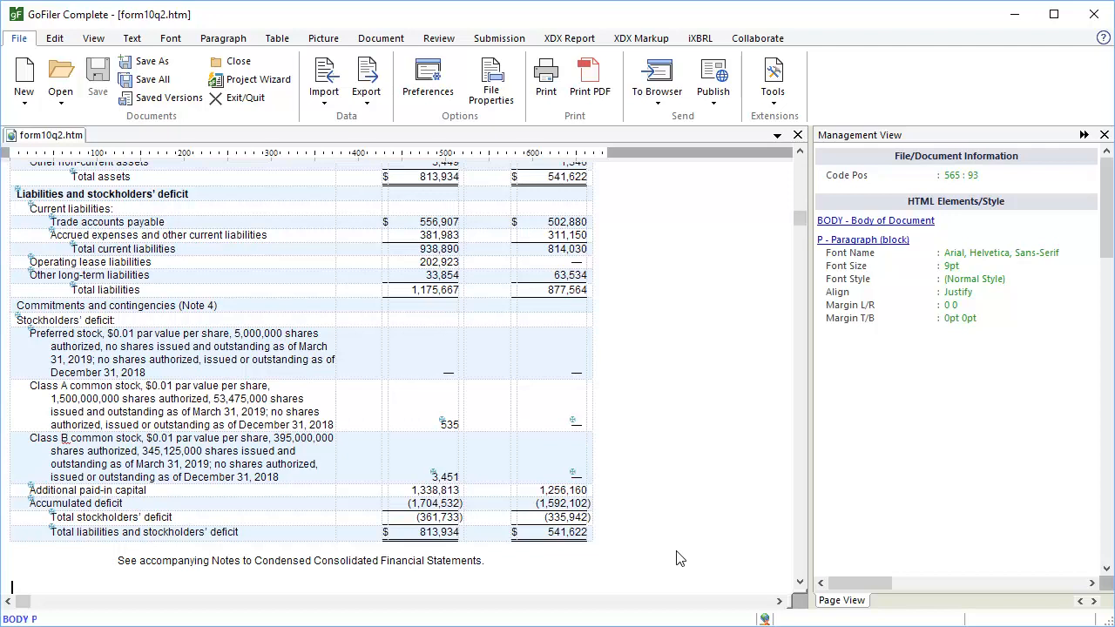
- Start an inline fact on the preferred stock's 0.01 par value and search the element library for "preferred stock par value"
{"action": "double_click", "coordinate": [135, 338]}
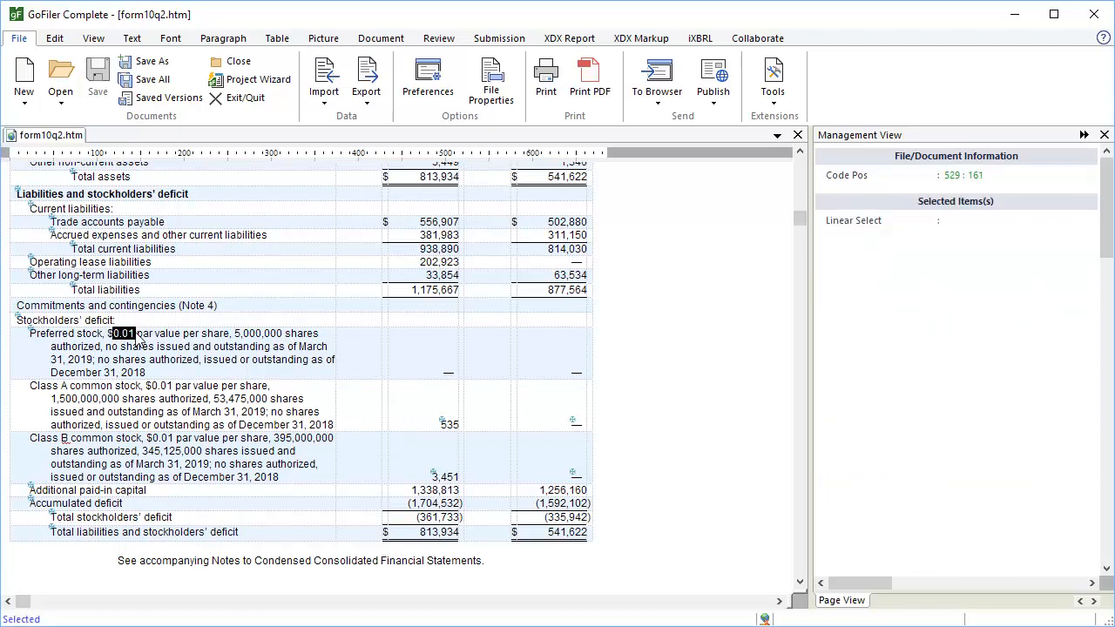
{"action": "left_click", "coordinate": [641, 40]}
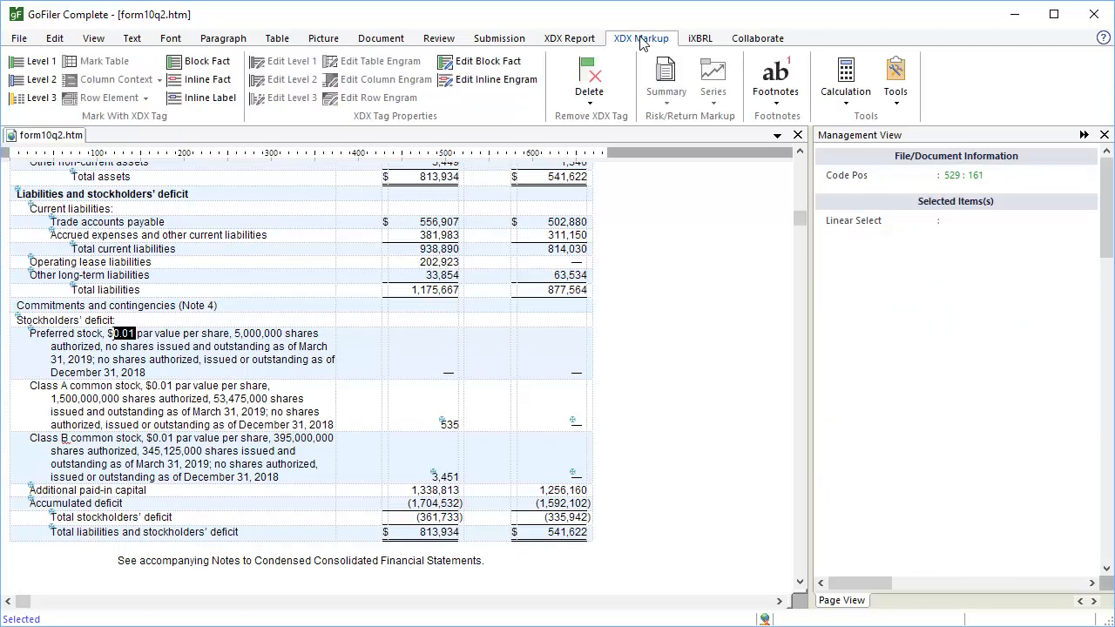
{"action": "left_click", "coordinate": [223, 86]}
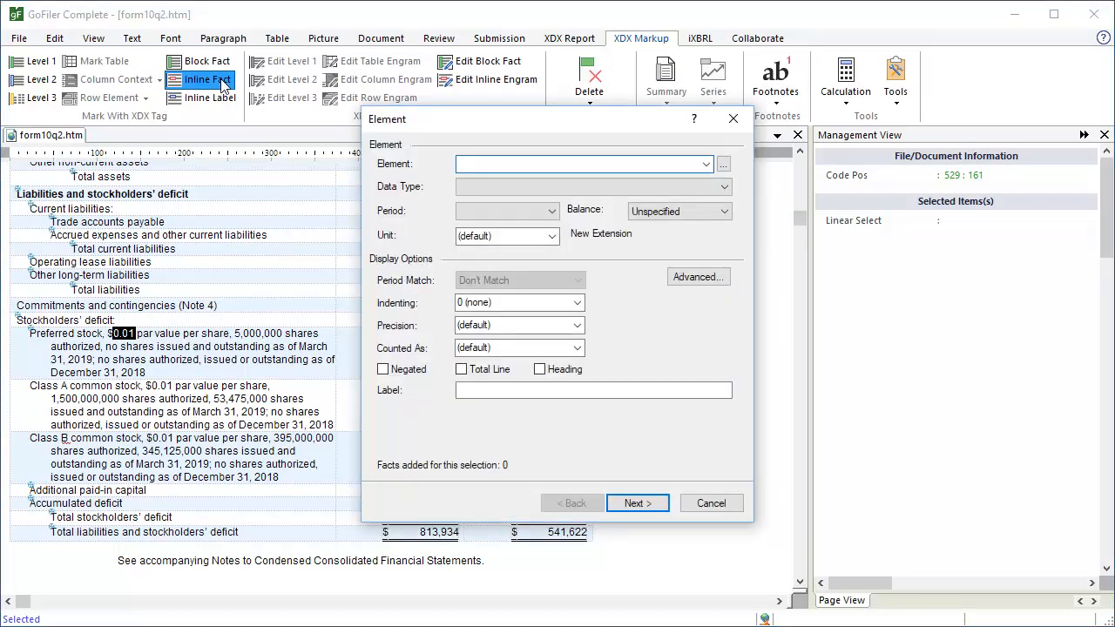
{"action": "left_click", "coordinate": [723, 164]}
{"action": "type", "text": "preferred "}
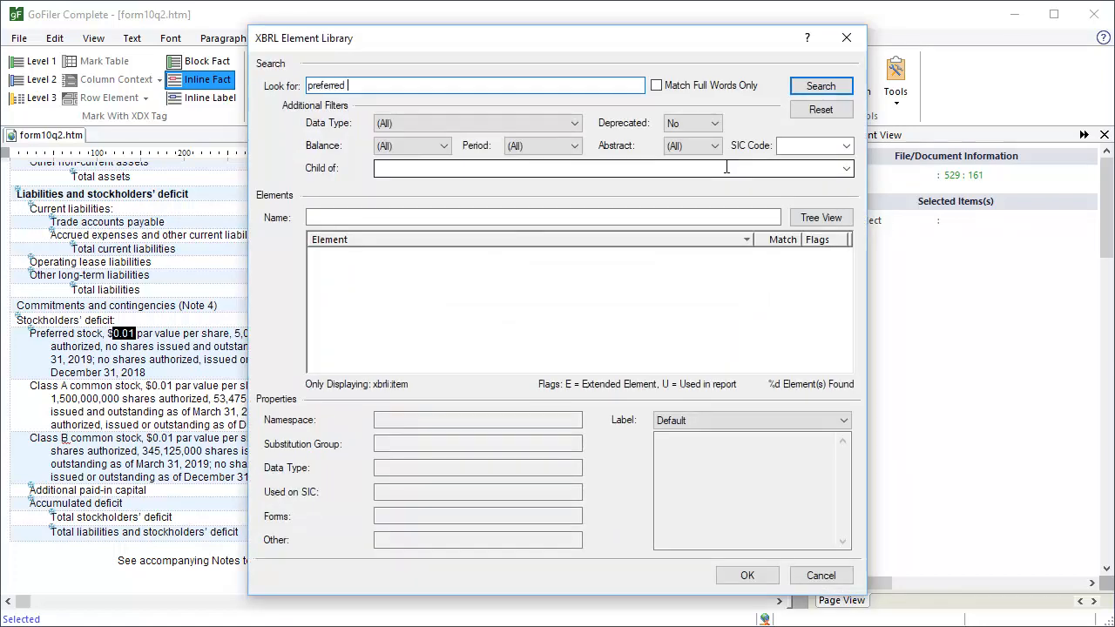
{"action": "type", "text": "stock par value"}
{"action": "left_click", "coordinate": [805, 91]}
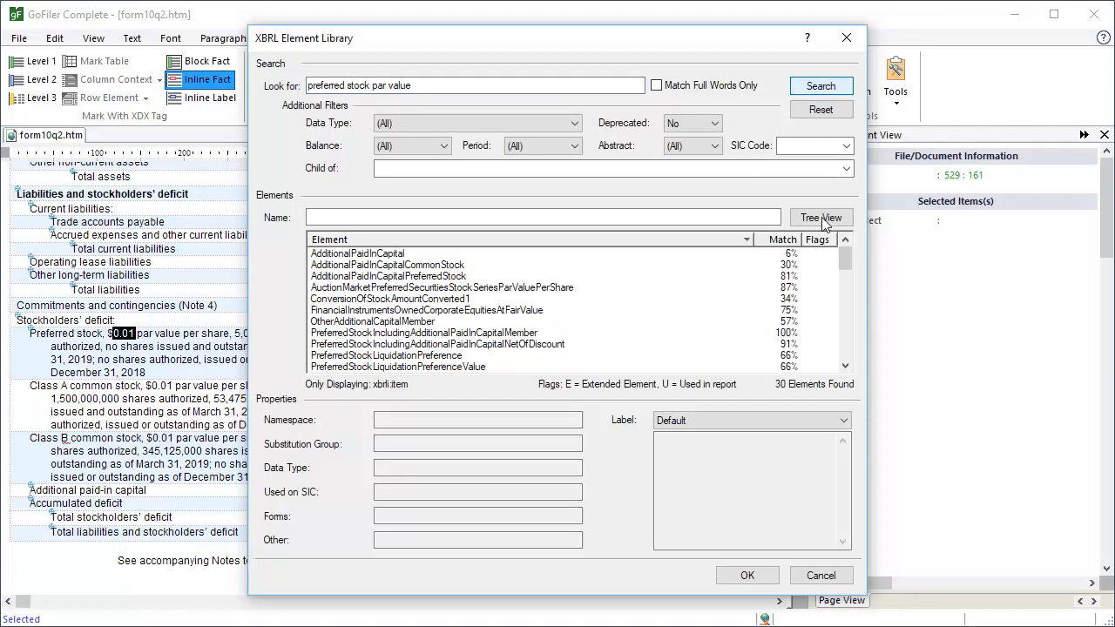
- Assign the PreferredStockParOrStatedValuePerShare element from the search results to the inline fact
{"action": "left_click", "coordinate": [844, 367]}
{"action": "left_click", "coordinate": [844, 367]}
{"action": "left_click", "coordinate": [844, 366]}
{"action": "left_click", "coordinate": [844, 366]}
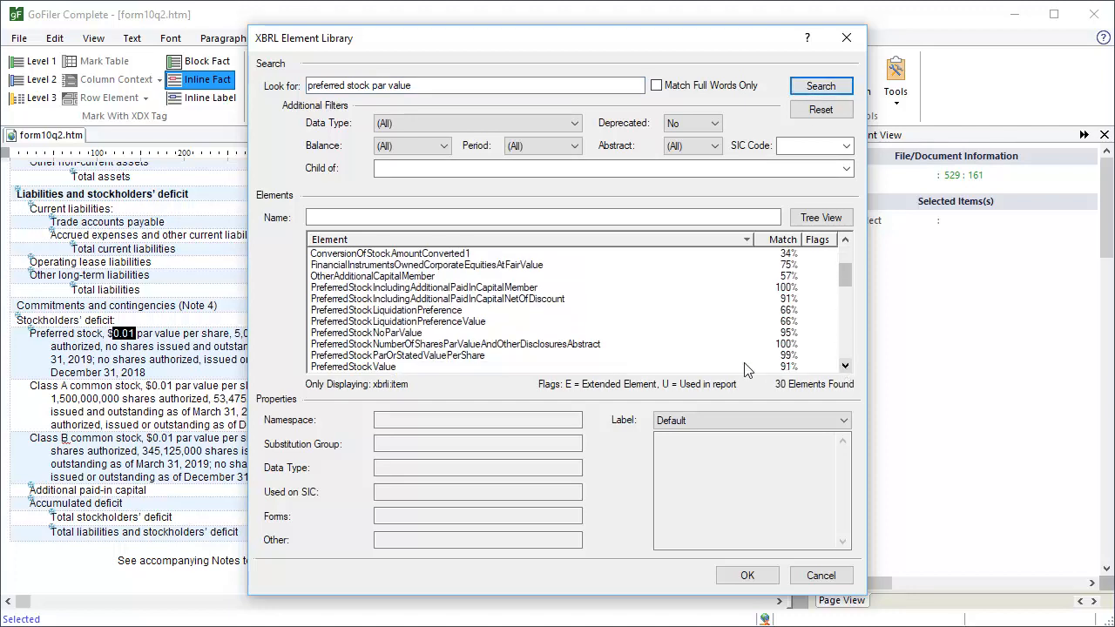
{"action": "left_click", "coordinate": [475, 358]}
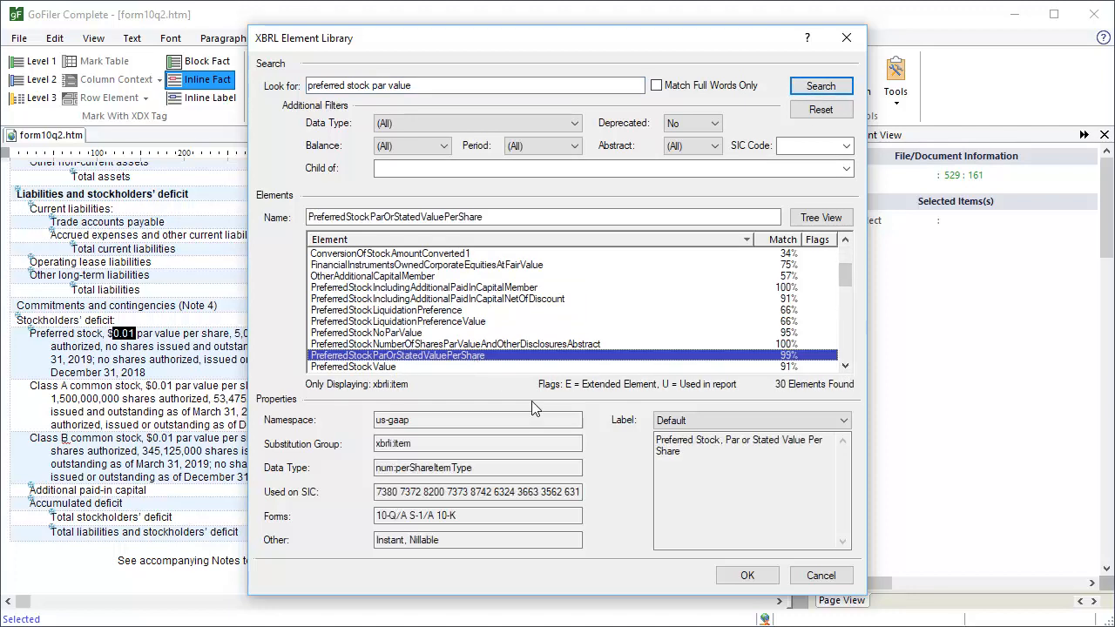
{"action": "left_click", "coordinate": [747, 575]}
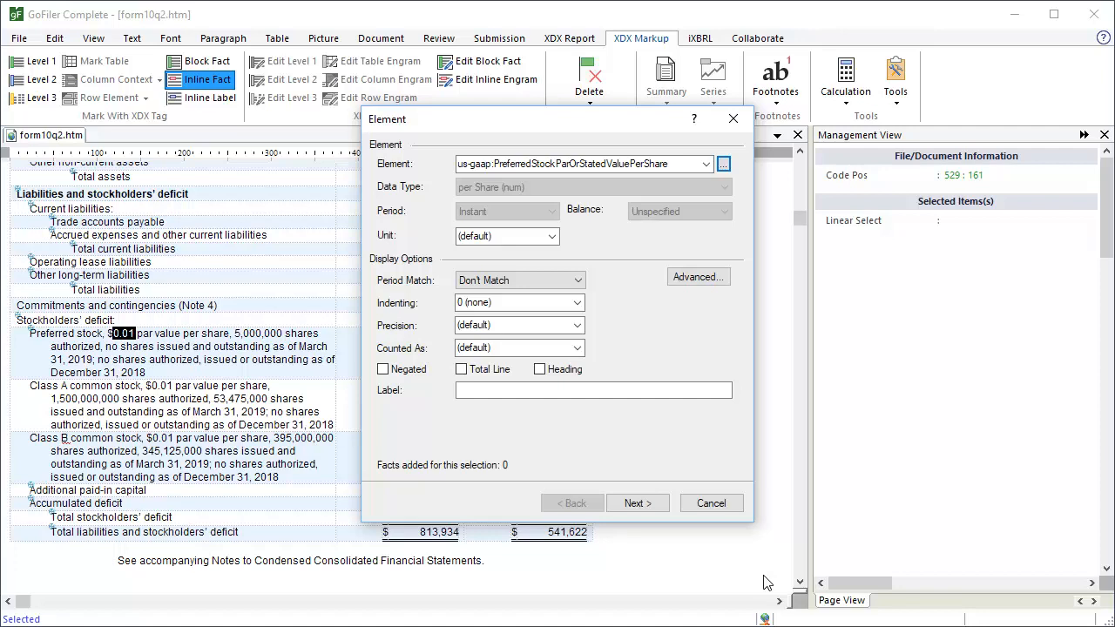
- Label the inline fact "Preferred stock, par value" and continue to its context settings
{"action": "left_click", "coordinate": [473, 392]}
{"action": "type", "text": "Prefe"}
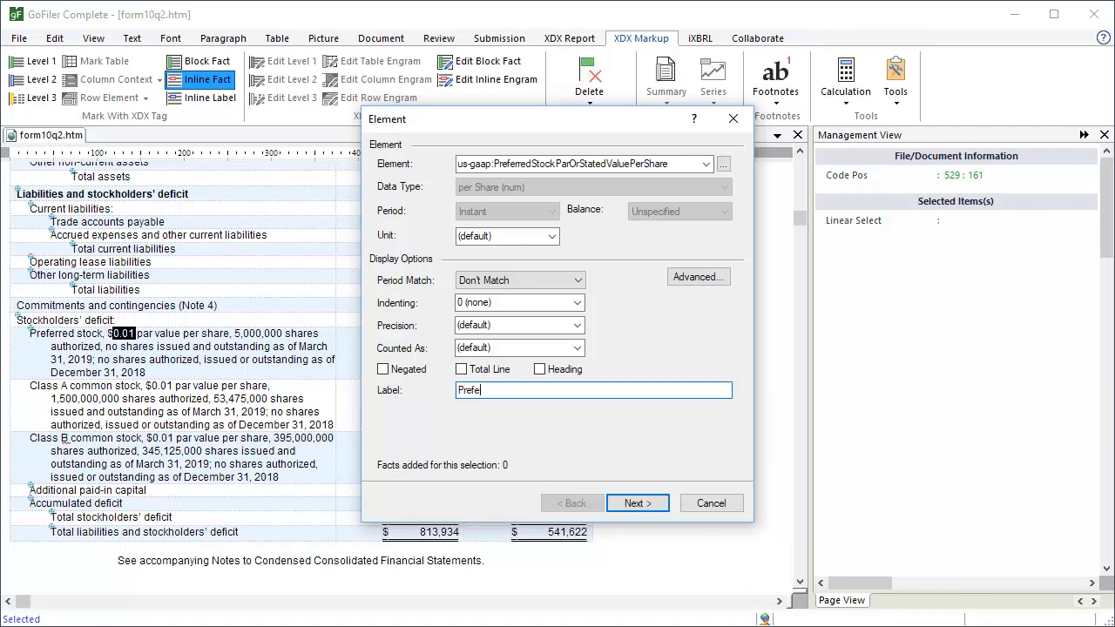
{"action": "type", "text": "rred stock, par value"}
{"action": "left_click", "coordinate": [666, 507]}
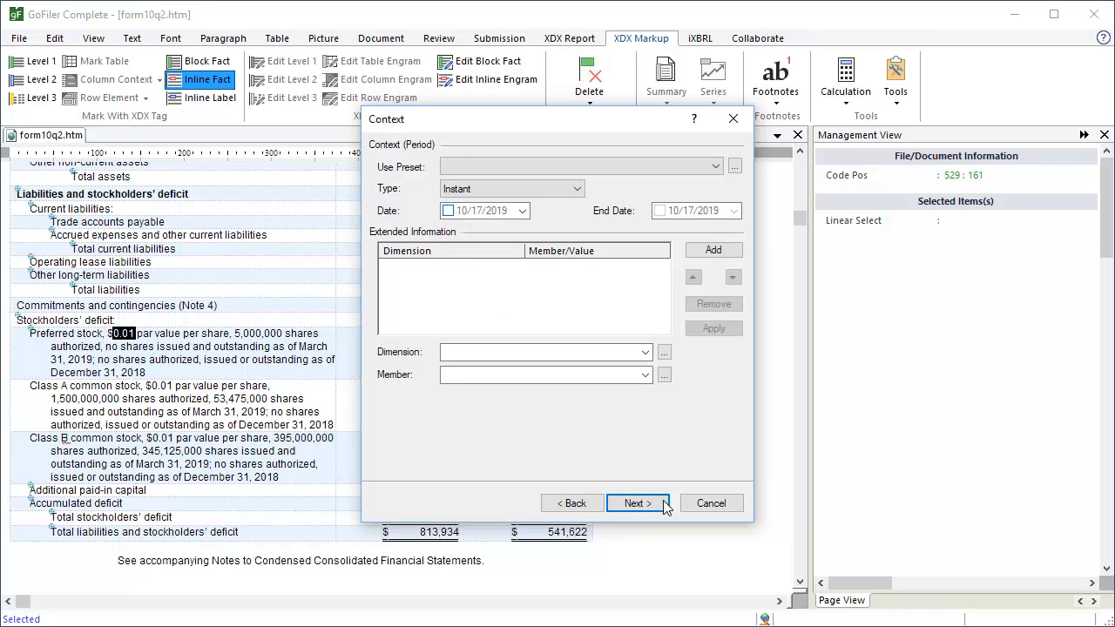
- Set the fact's context preset to At the end of Q1 and finish it, marking the value as used for more facts
{"action": "left_click", "coordinate": [716, 165]}
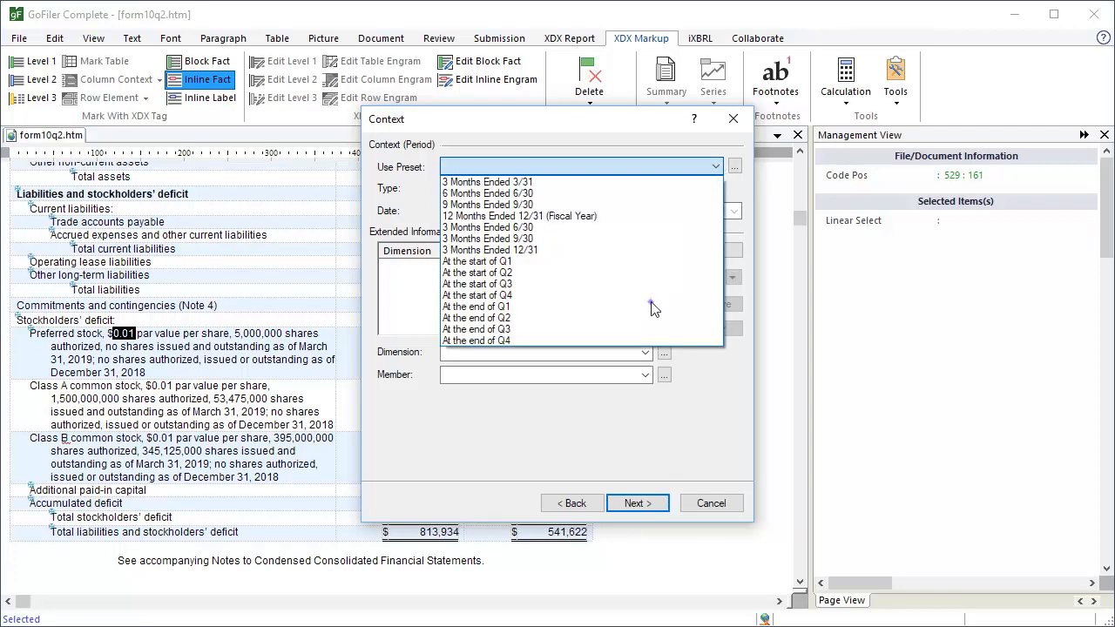
{"action": "left_click", "coordinate": [654, 307]}
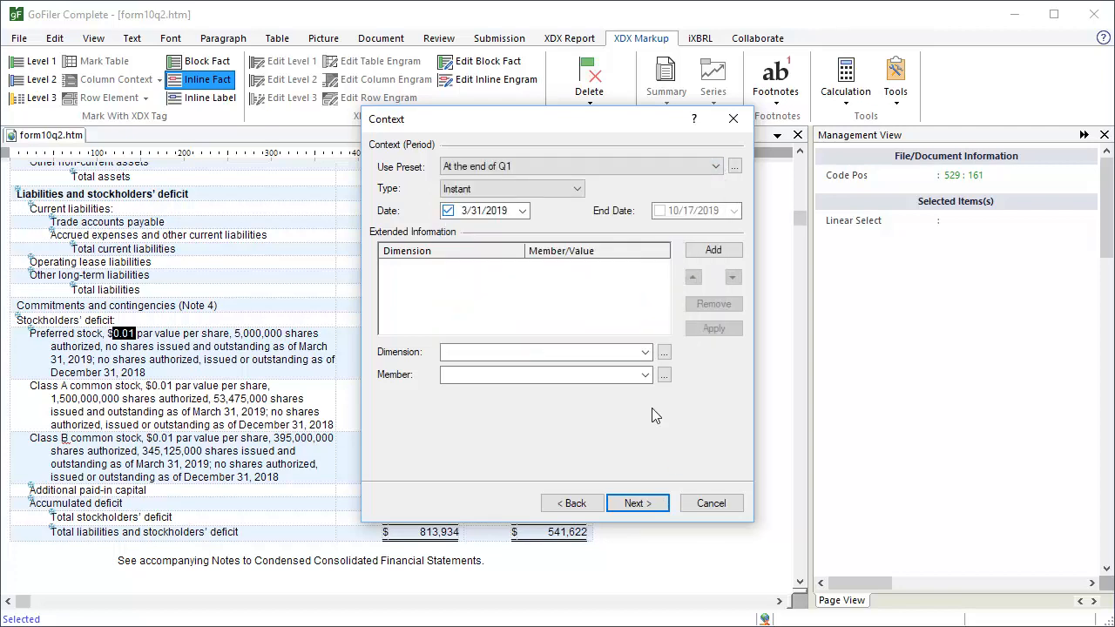
{"action": "left_click", "coordinate": [637, 503]}
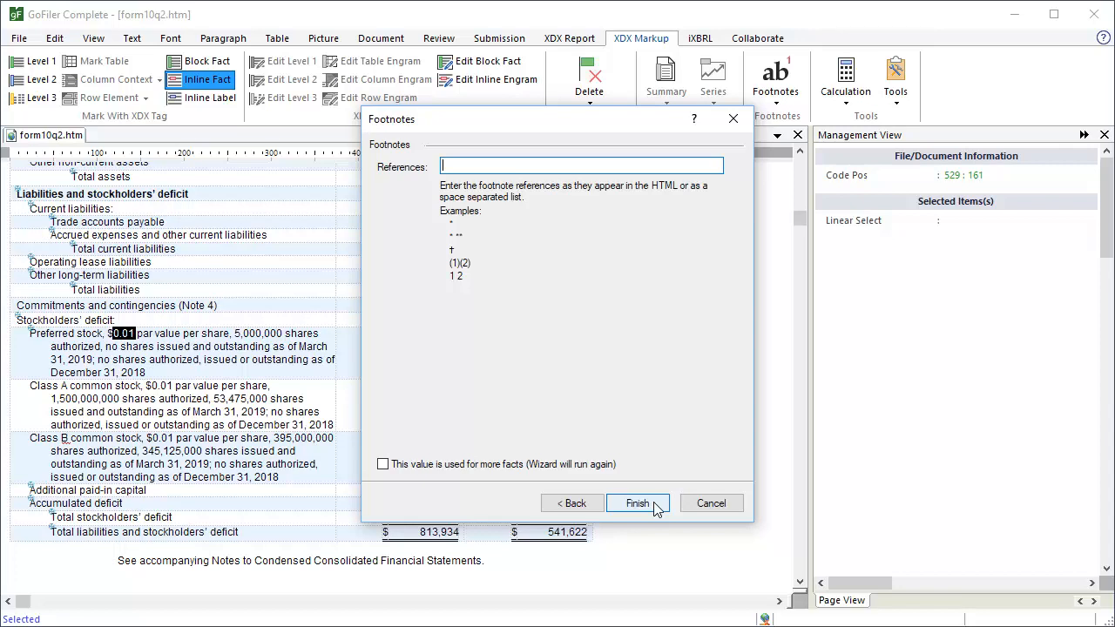
{"action": "key", "text": "Tab"}
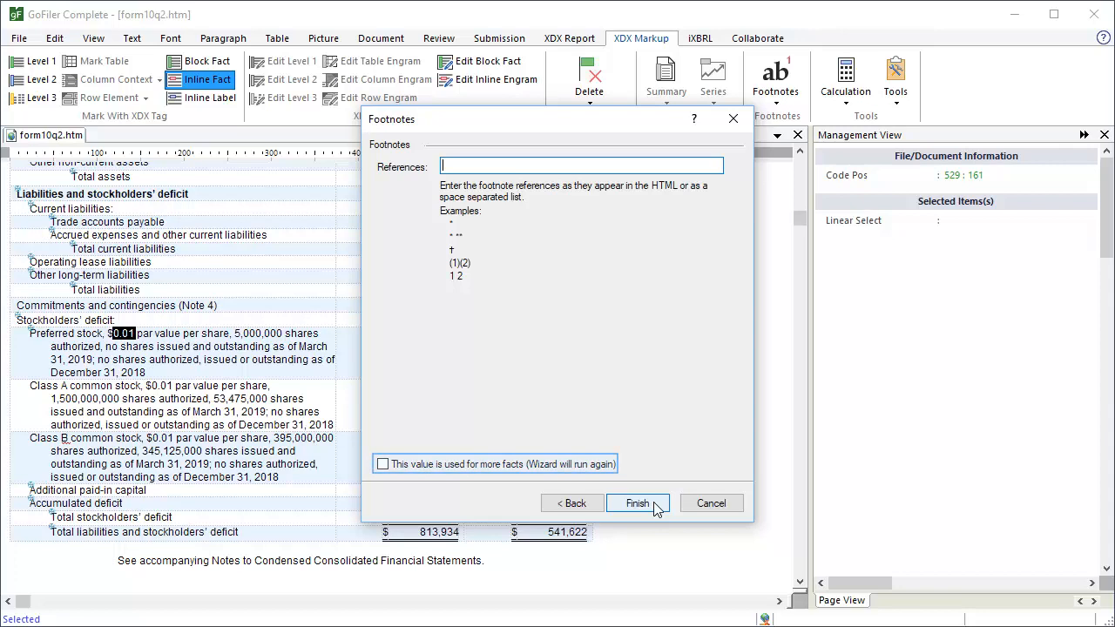
{"action": "left_click", "coordinate": [383, 467]}
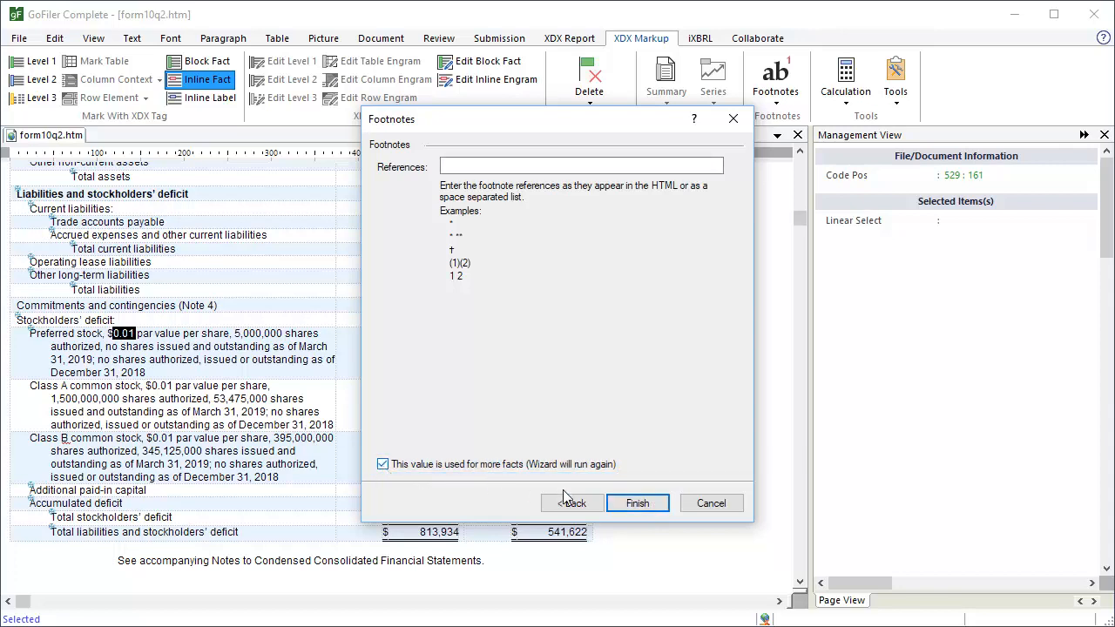
{"action": "left_click", "coordinate": [653, 506]}
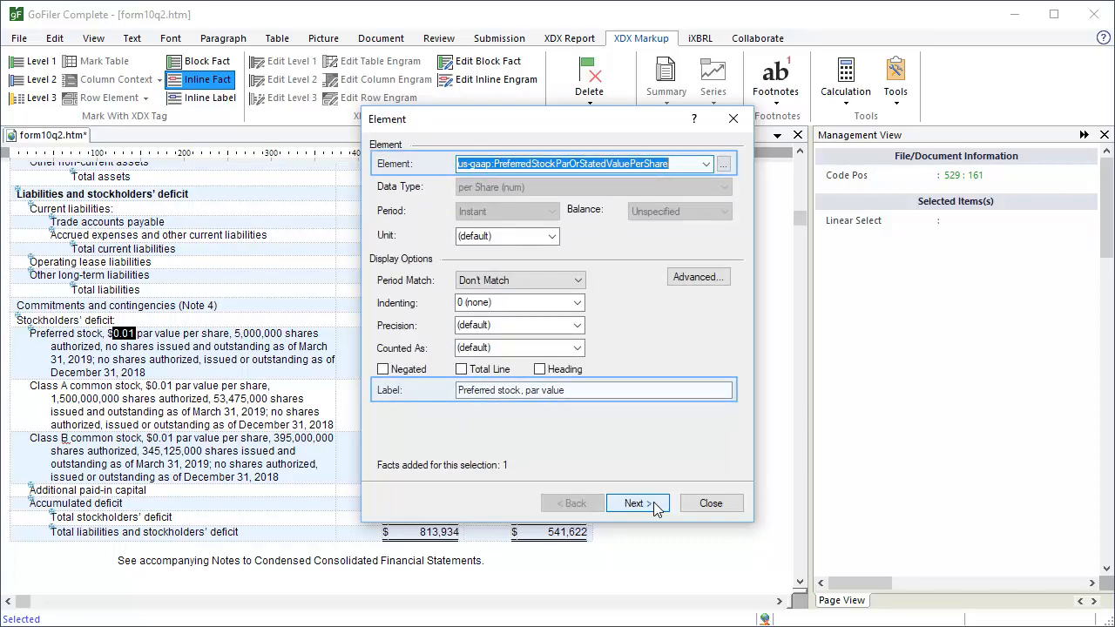
- Add a second par value fact with the same element and label, using the At the end of Q4 preset dated 12/31/2018
{"action": "left_click", "coordinate": [656, 509]}
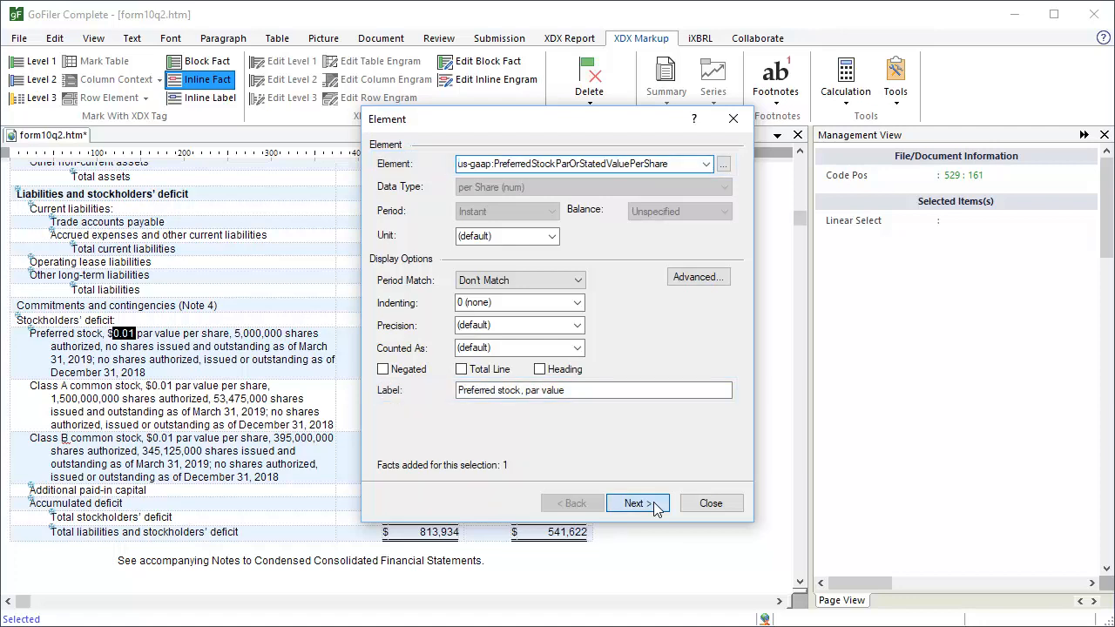
{"action": "left_click", "coordinate": [656, 509]}
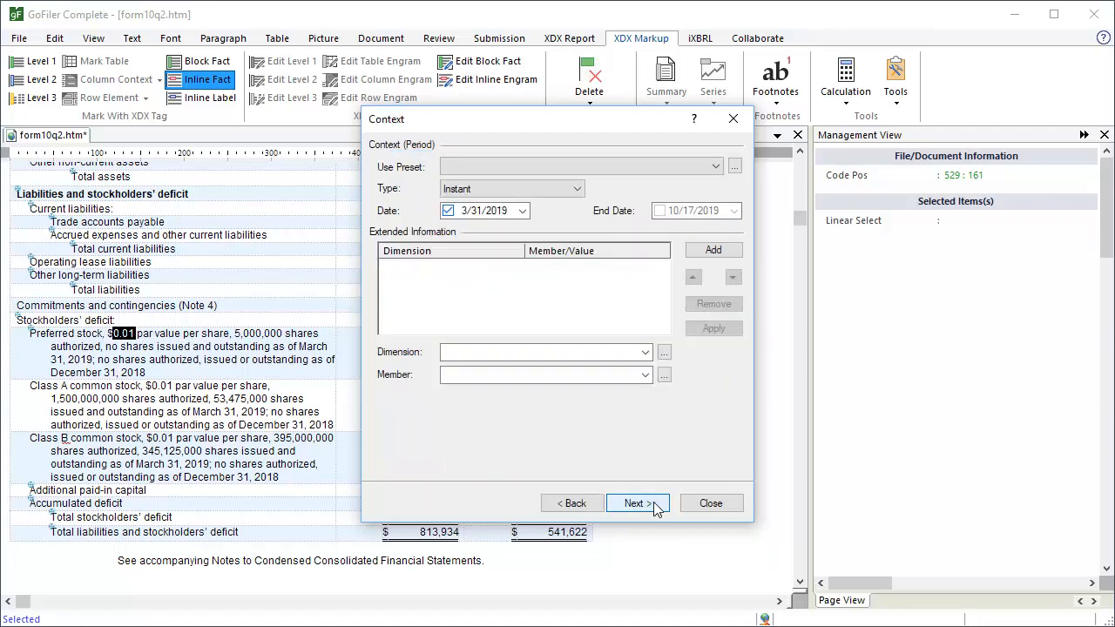
{"action": "left_click", "coordinate": [712, 168]}
{"action": "left_click", "coordinate": [579, 340]}
{"action": "left_click", "coordinate": [509, 213]}
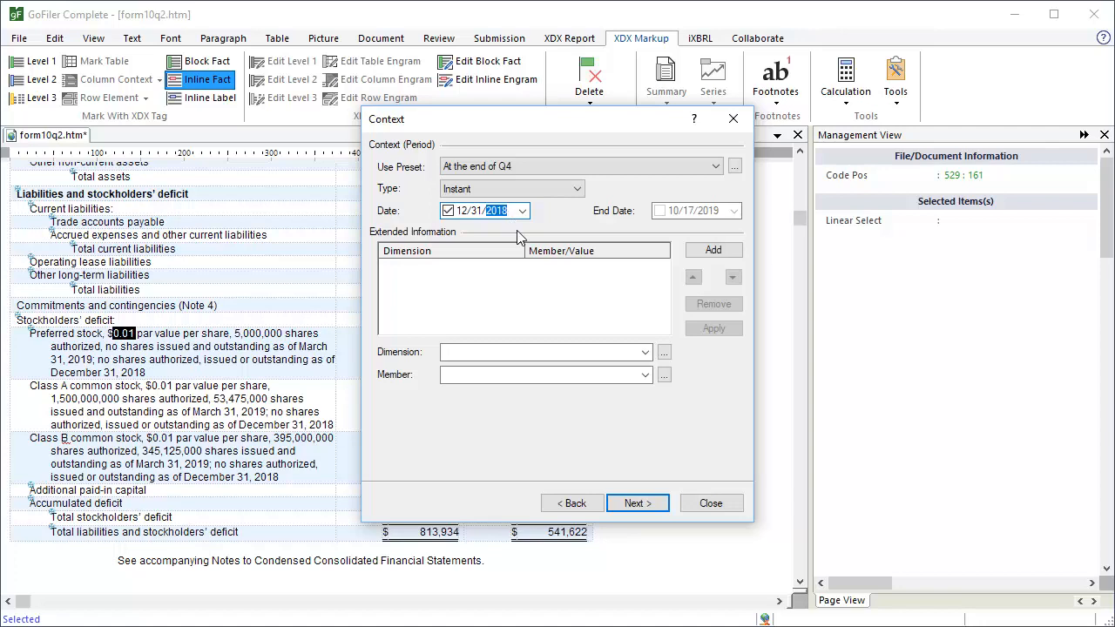
{"action": "left_click", "coordinate": [648, 503]}
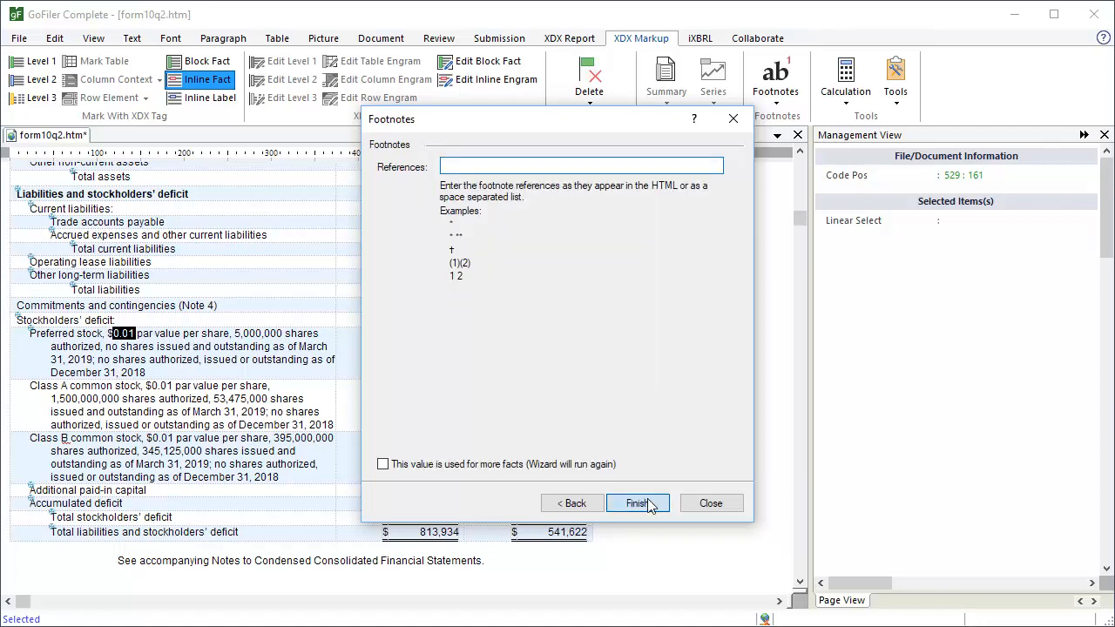
{"action": "key", "text": "Tab"}
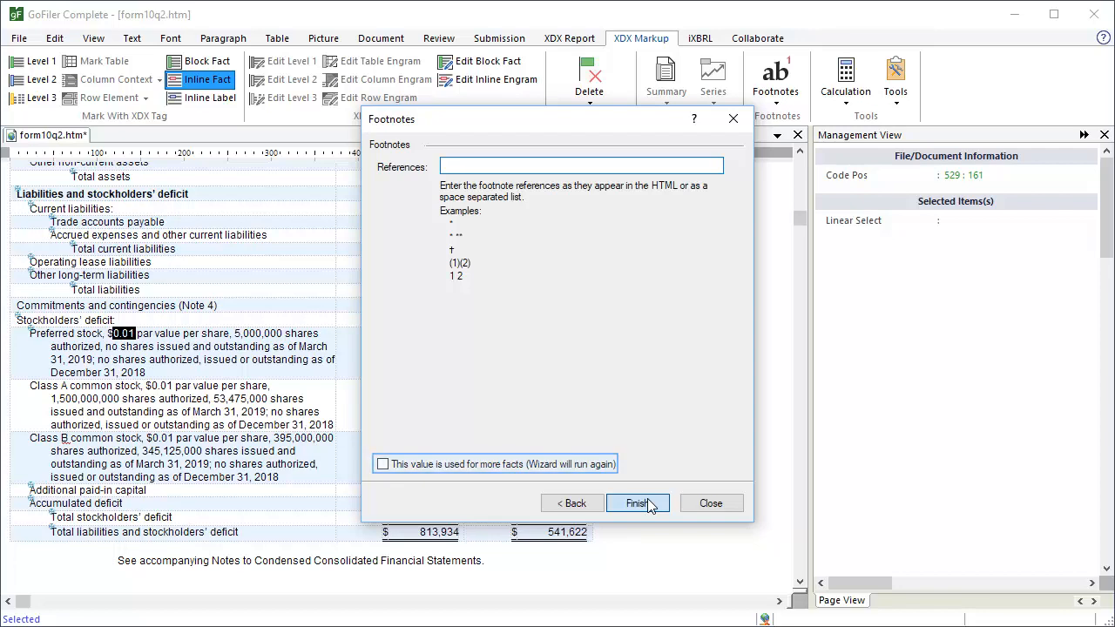
{"action": "left_click", "coordinate": [648, 505]}
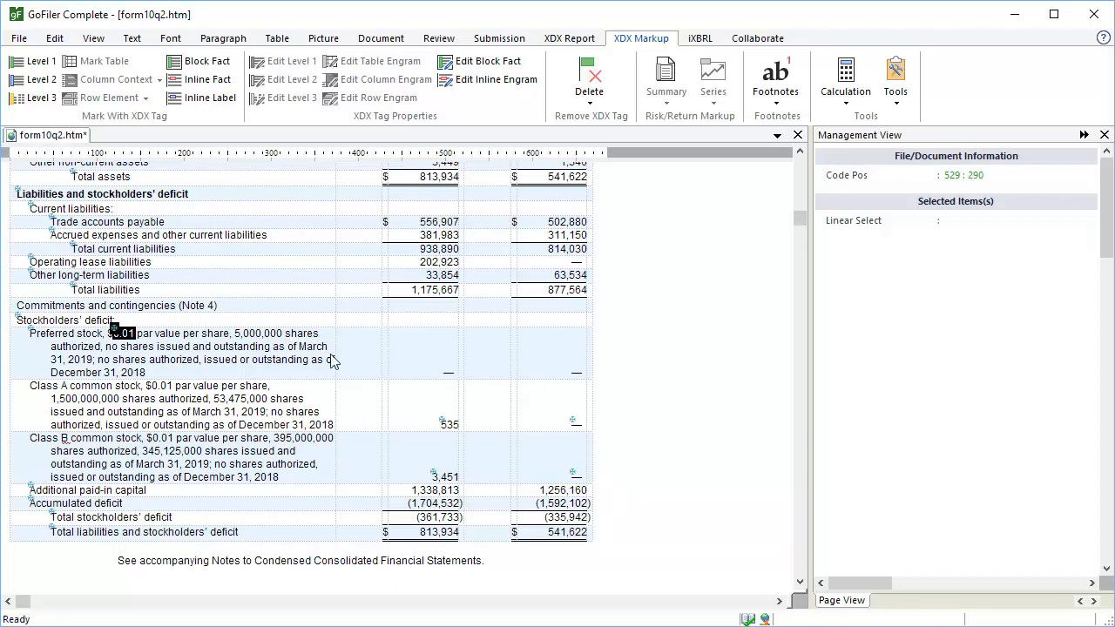
- Start an inline fact on the preferred stock's 5,000,000 shares with element PreferredStockSharesAuthorized and label "Preferred stock, authorized"
{"action": "double_click", "coordinate": [278, 333]}
{"action": "key", "text": "shift+Left"}
{"action": "key", "text": "shift+Left"}
{"action": "key", "text": "shift+Left"}
{"action": "key", "text": "shift+Left"}
{"action": "key", "text": "shift+Left"}
{"action": "key", "text": "shift+Left"}
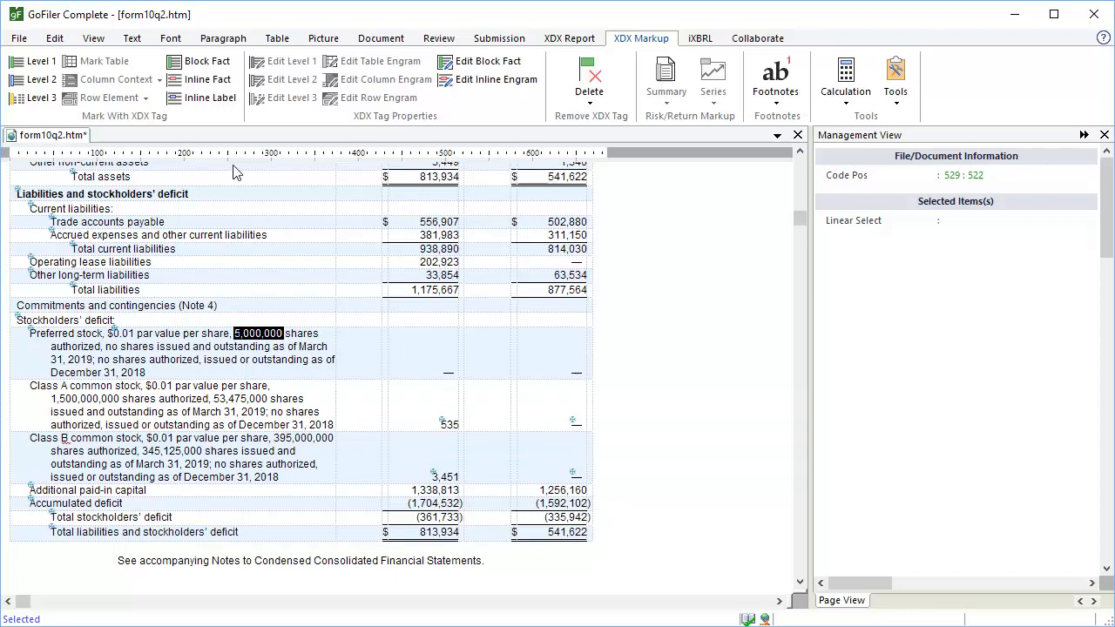
{"action": "left_click", "coordinate": [209, 85]}
{"action": "type", "text": "PreferredStockSharesAuthorized"}
{"action": "left_click", "coordinate": [463, 394]}
{"action": "type", "text": "Preferred stock, authorized"}
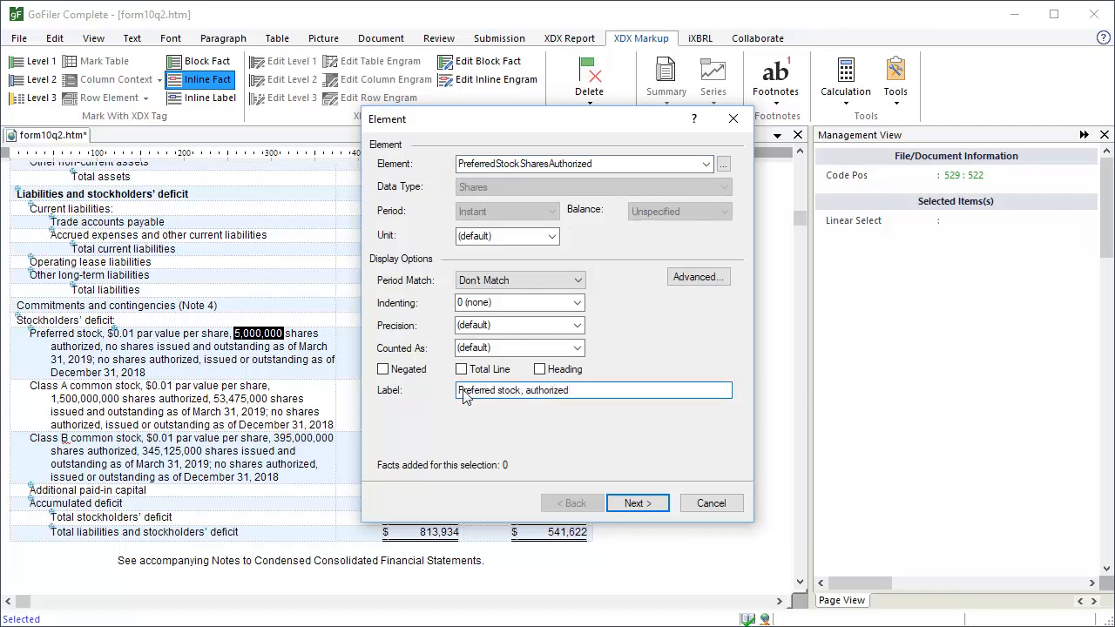
{"action": "left_click", "coordinate": [659, 505]}
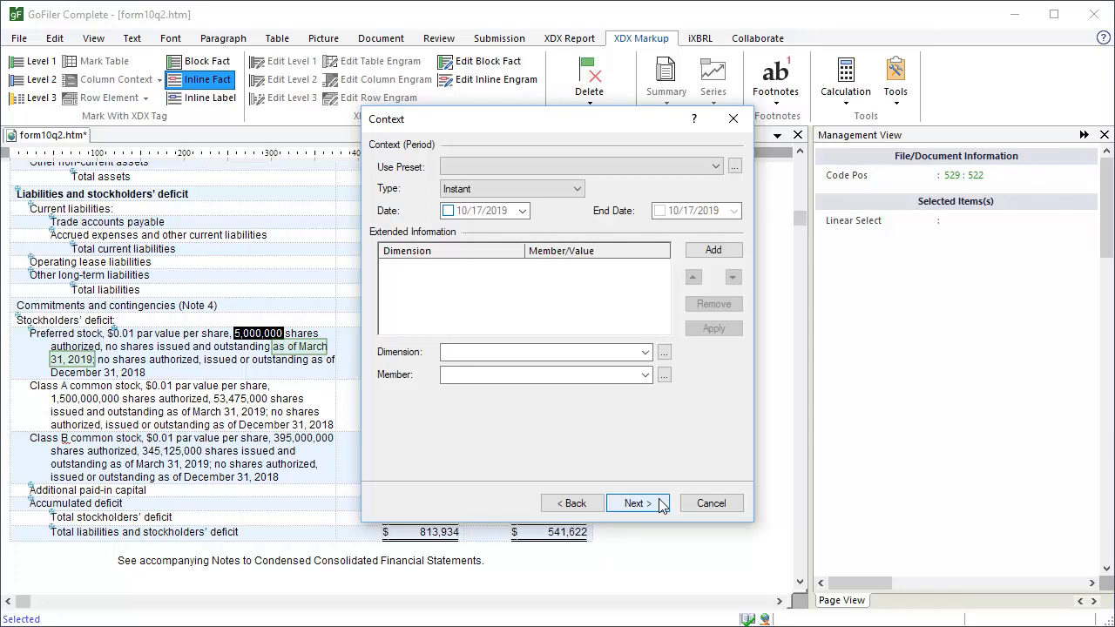
- Set the authorized shares fact's context preset to At the end of Q1 and finish the fact without footnotes
{"action": "left_click", "coordinate": [715, 167]}
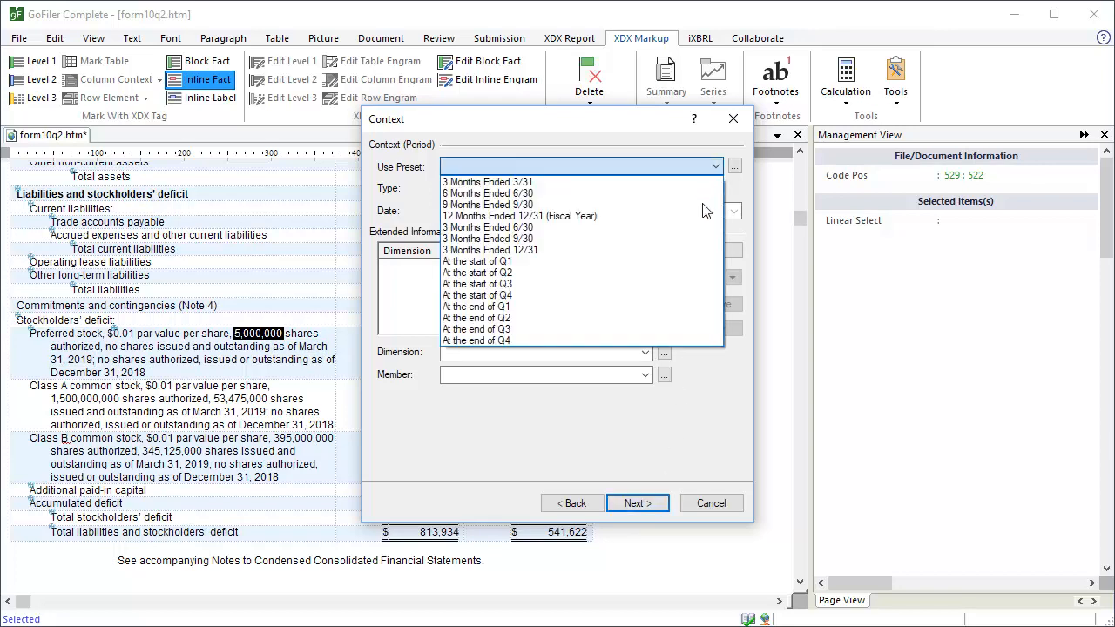
{"action": "left_click", "coordinate": [664, 307]}
{"action": "left_click", "coordinate": [638, 504]}
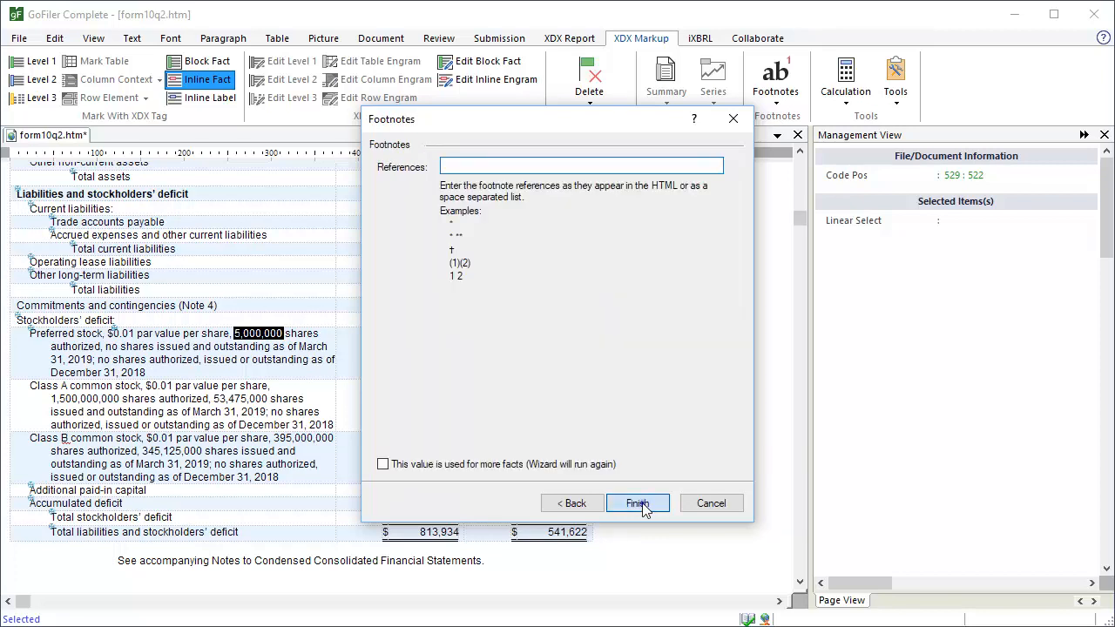
{"action": "left_click", "coordinate": [643, 504]}
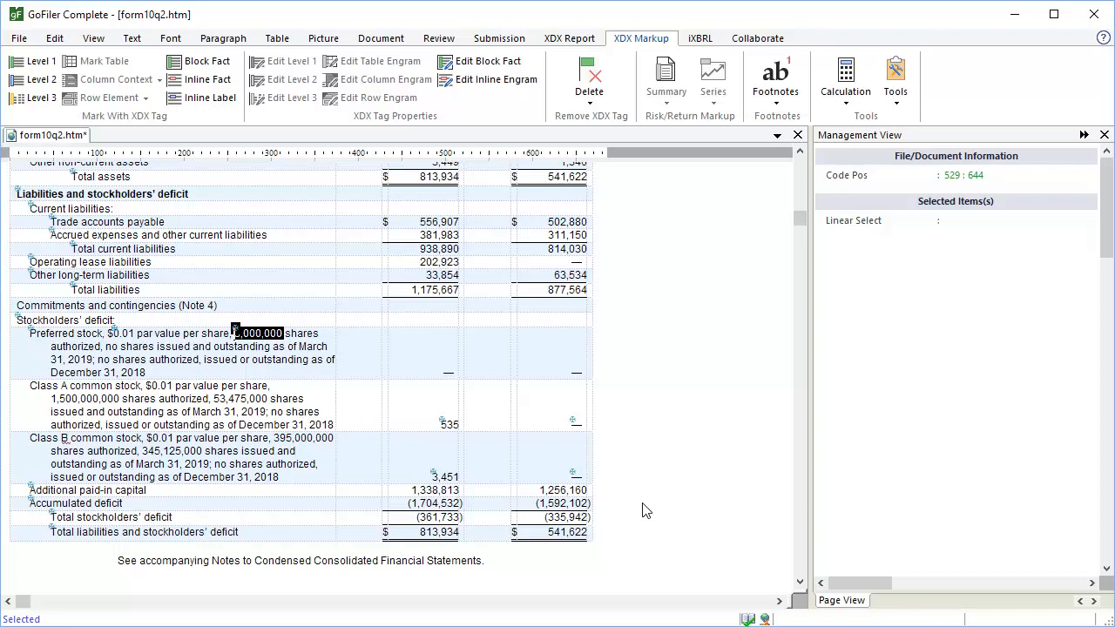
- Start an inline fact on the word "no" before the preferred stock's "shares issued and outstanding", using element PreferredStockSharesIssued
{"action": "left_click", "coordinate": [114, 346]}
{"action": "double_click", "coordinate": [114, 347]}
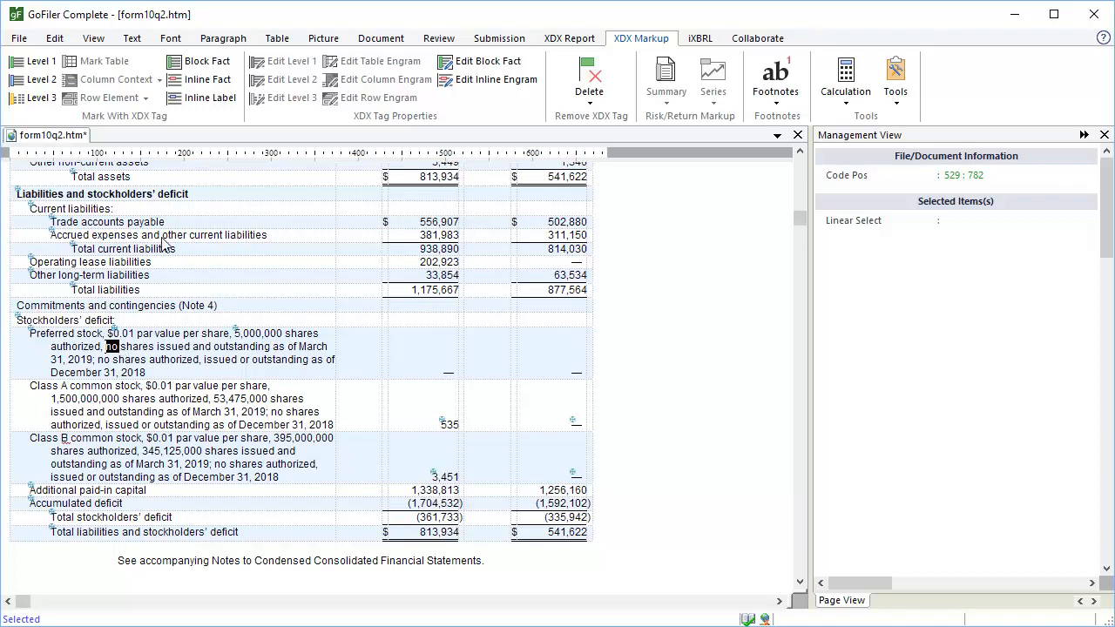
{"action": "left_click", "coordinate": [228, 84]}
{"action": "type", "text": "PreferredStockSharesIssue"}
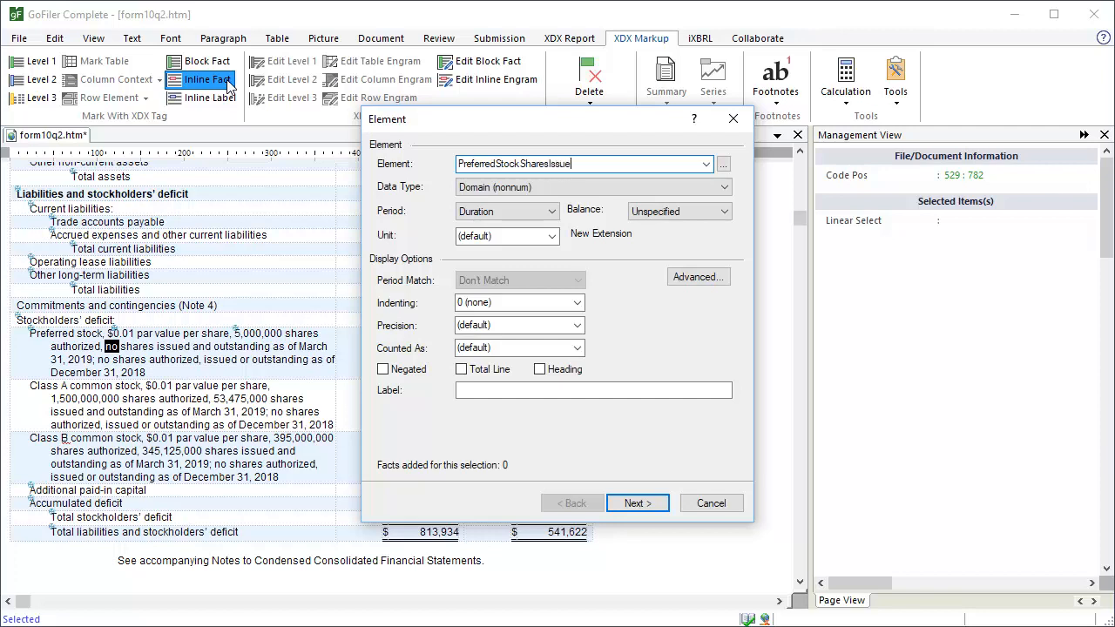
{"action": "type", "text": "d"}
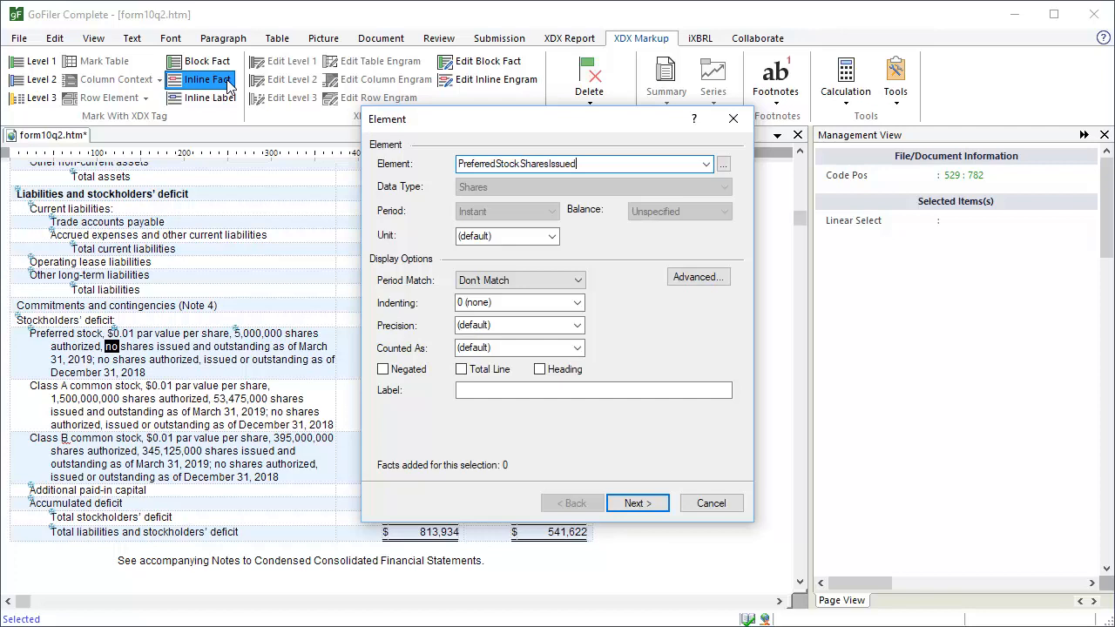
- Enable special zero processing that interprets 'No' as 0 and label the fact "Preferred stock, issued"
{"action": "left_click", "coordinate": [710, 283]}
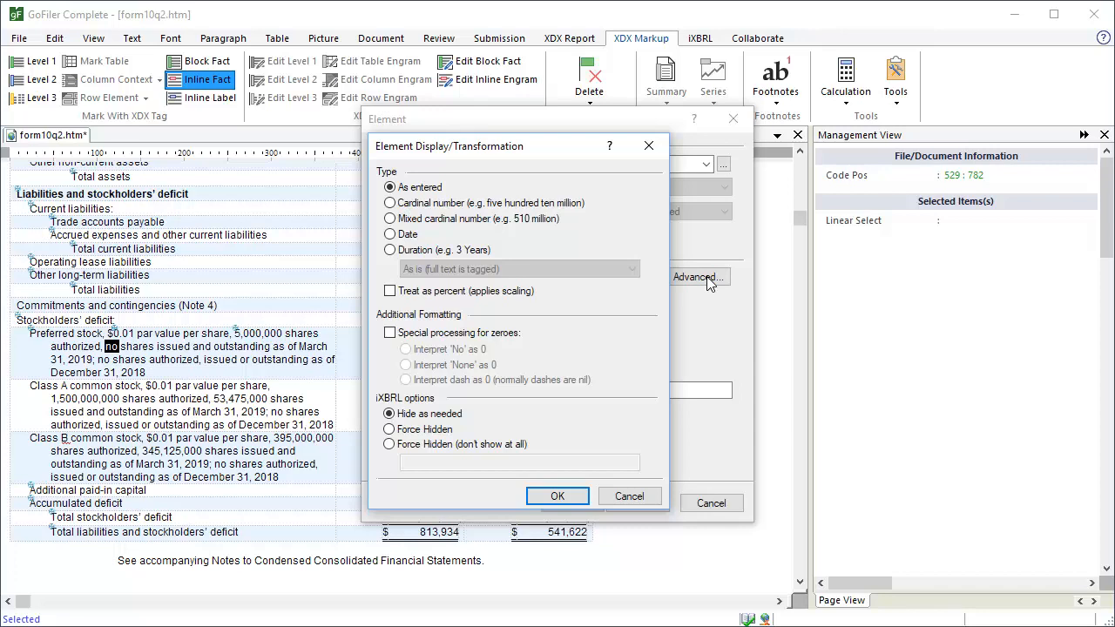
{"action": "left_click", "coordinate": [390, 333]}
{"action": "key", "text": "Tab"}
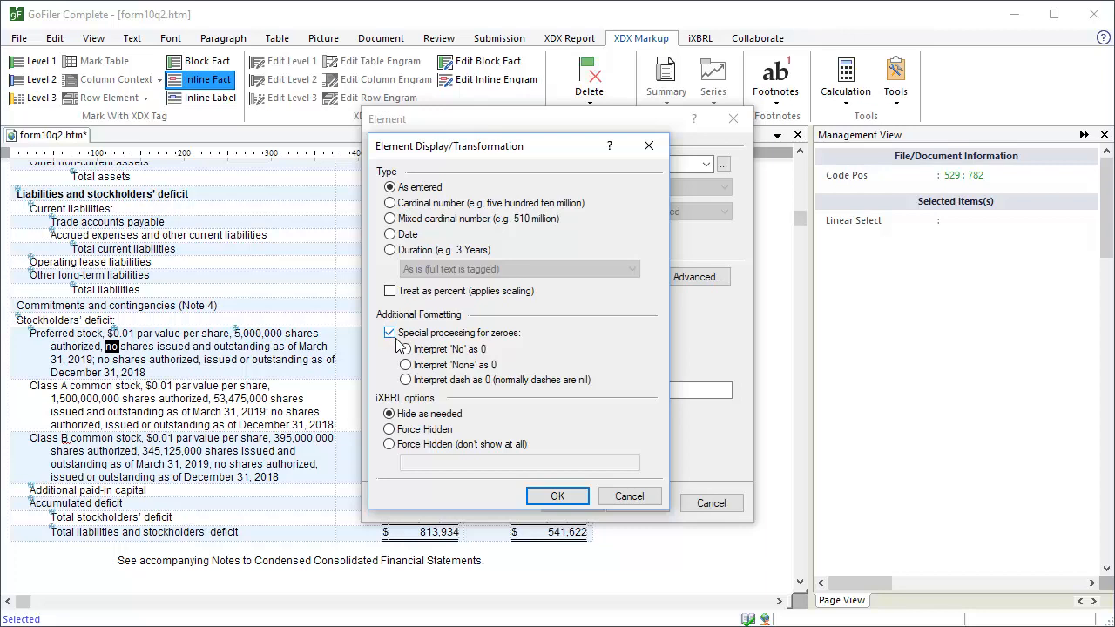
{"action": "left_click", "coordinate": [405, 349]}
{"action": "left_click", "coordinate": [558, 496]}
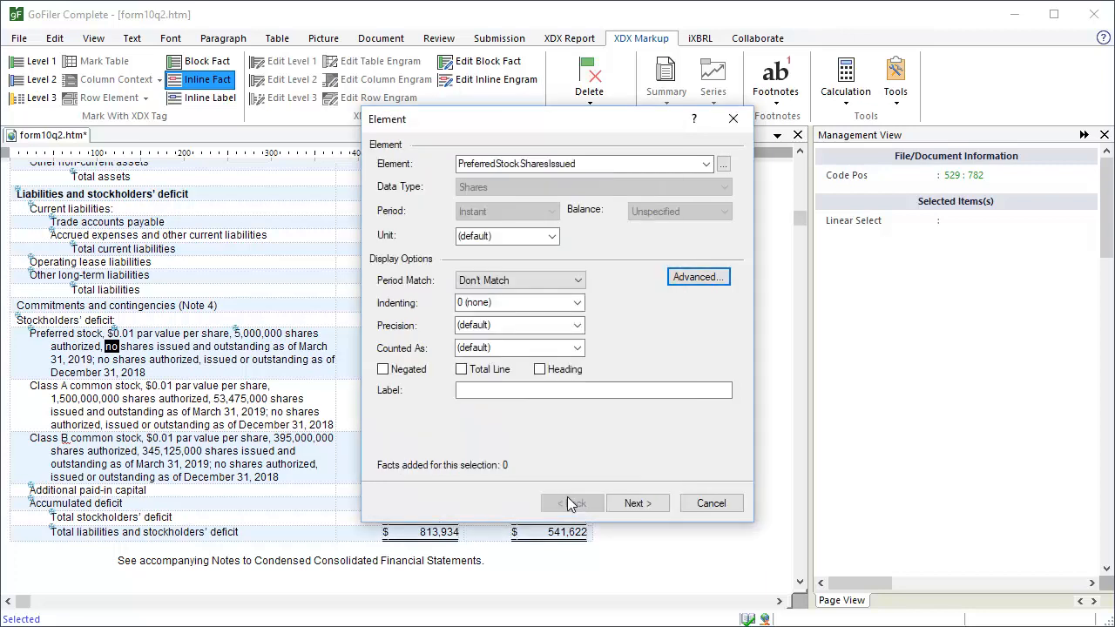
{"action": "left_click", "coordinate": [466, 390]}
{"action": "type", "text": "Preferred s"}
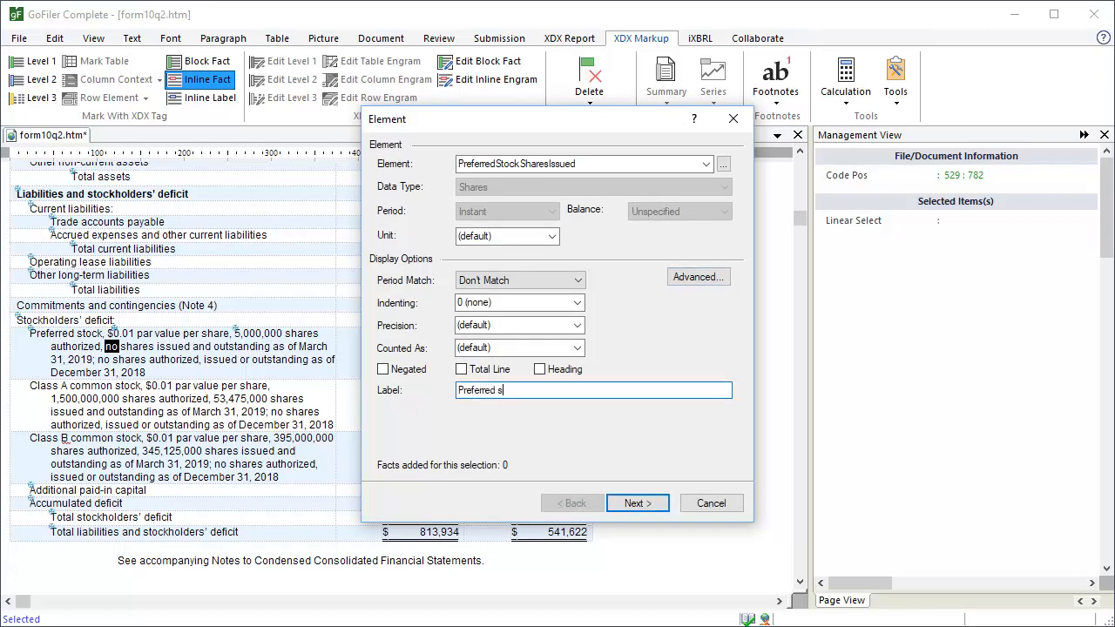
{"action": "type", "text": "tock, issued"}
{"action": "left_click", "coordinate": [660, 505]}
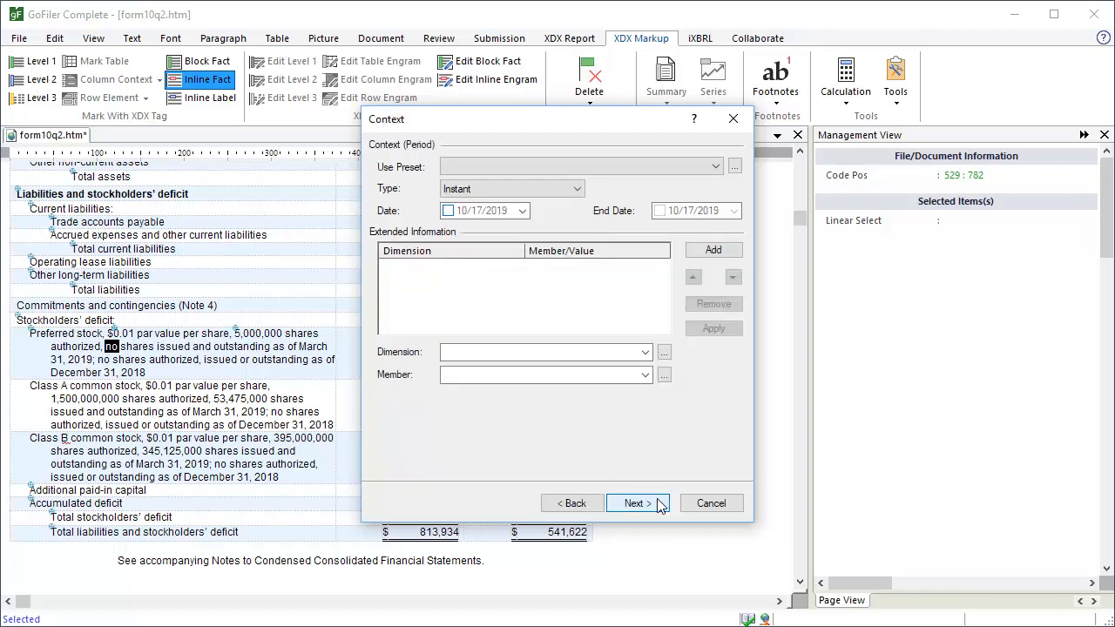
- Set the issued shares fact's context preset to At the end of Q1 and finish it, marking the value as used for more facts
{"action": "left_click", "coordinate": [716, 166]}
{"action": "left_click", "coordinate": [685, 306]}
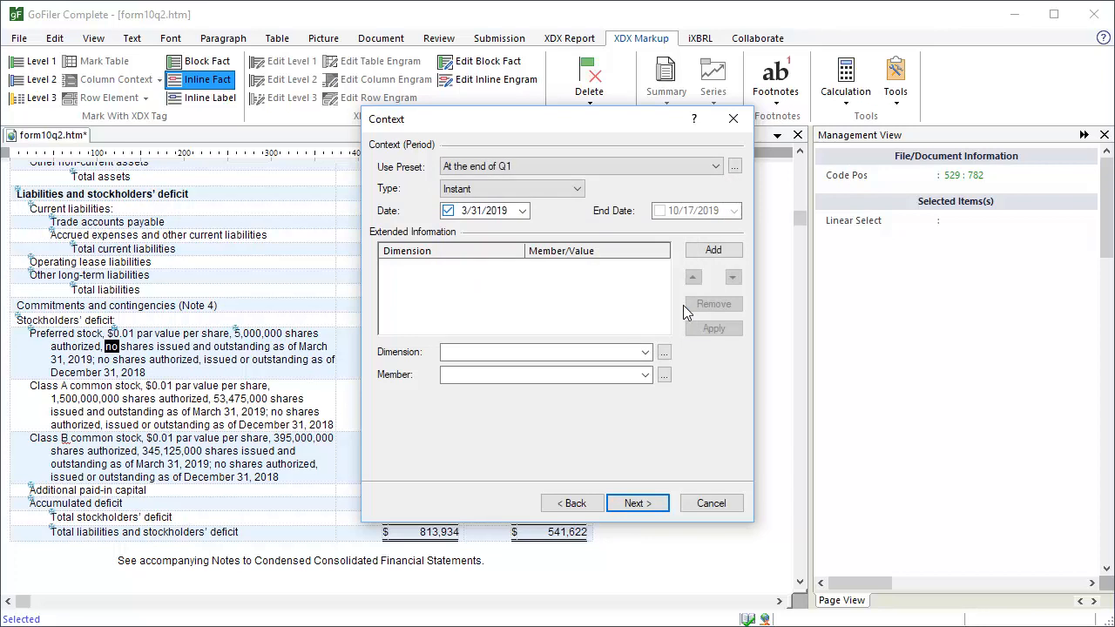
{"action": "left_click", "coordinate": [649, 505]}
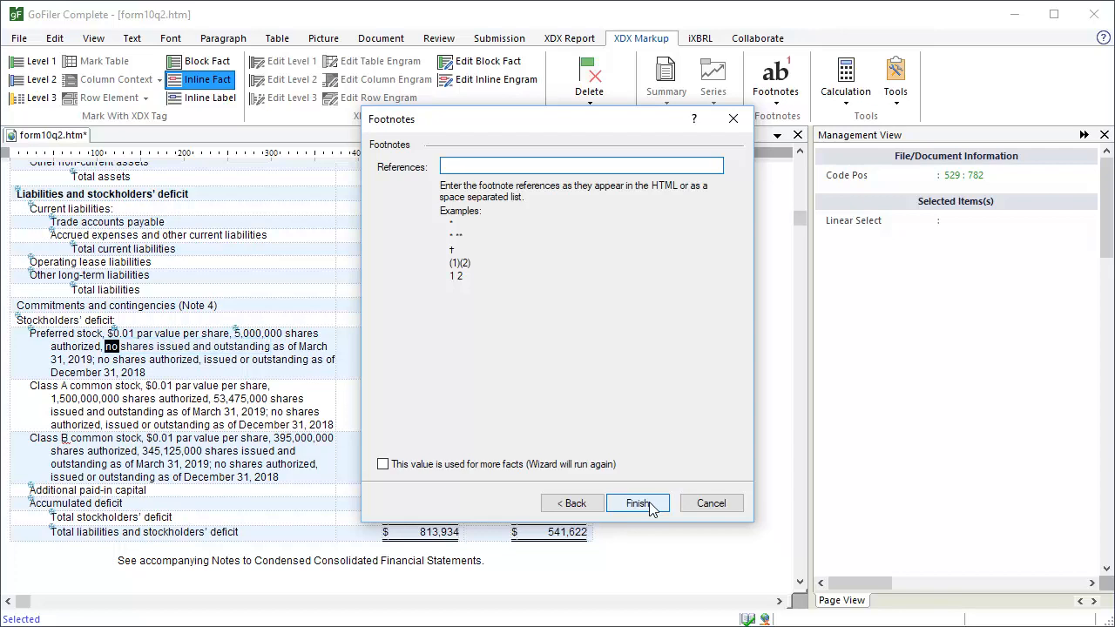
{"action": "left_click", "coordinate": [383, 464]}
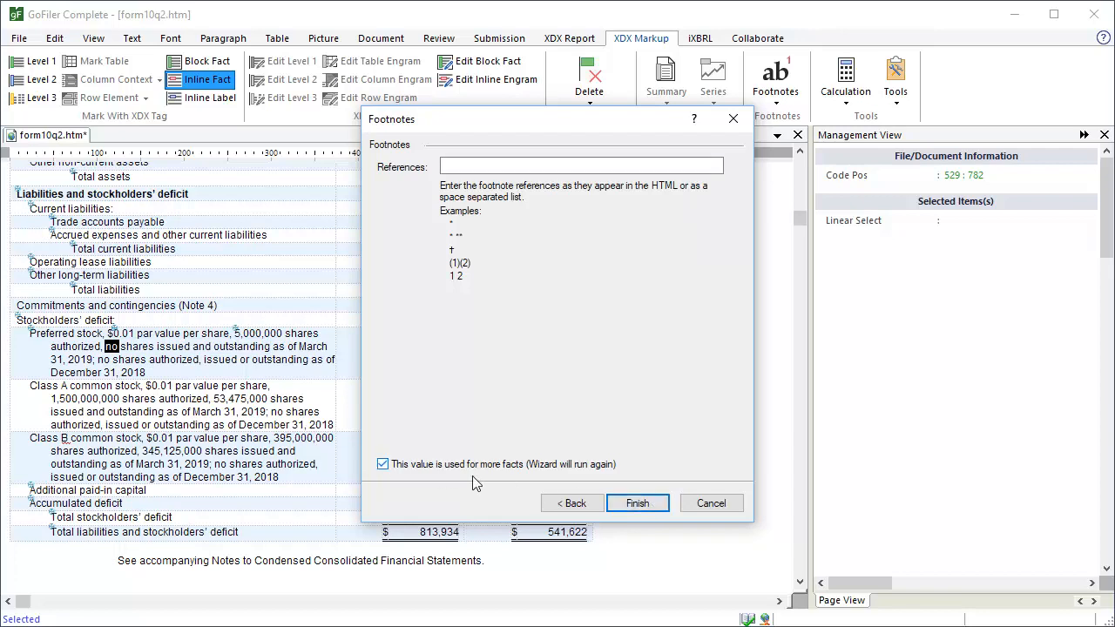
{"action": "left_click", "coordinate": [655, 511]}
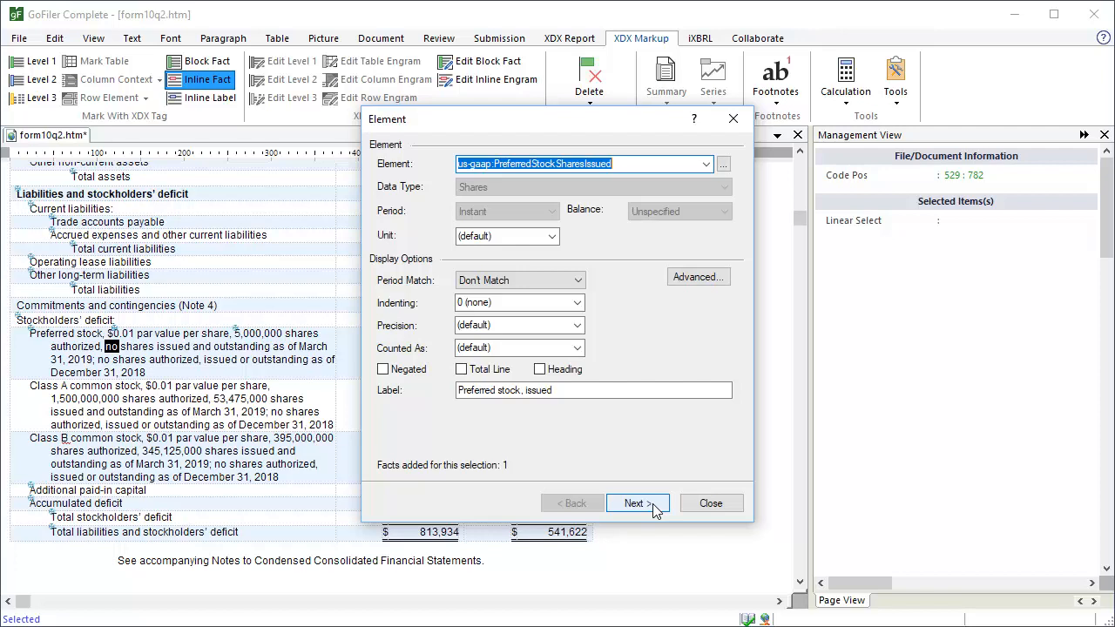
- Choose PreferredStockSharesOutstanding from the element library for the second fact, keeping its 'No' as 0 interpretation
{"action": "left_click", "coordinate": [726, 165]}
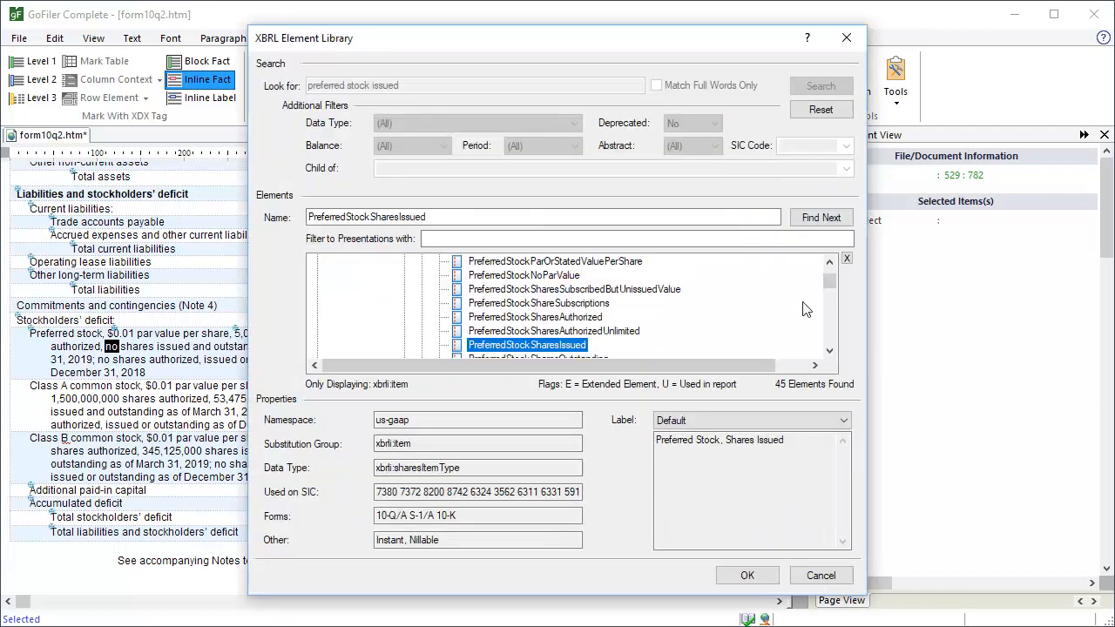
{"action": "left_click", "coordinate": [829, 351]}
{"action": "left_click", "coordinate": [598, 346]}
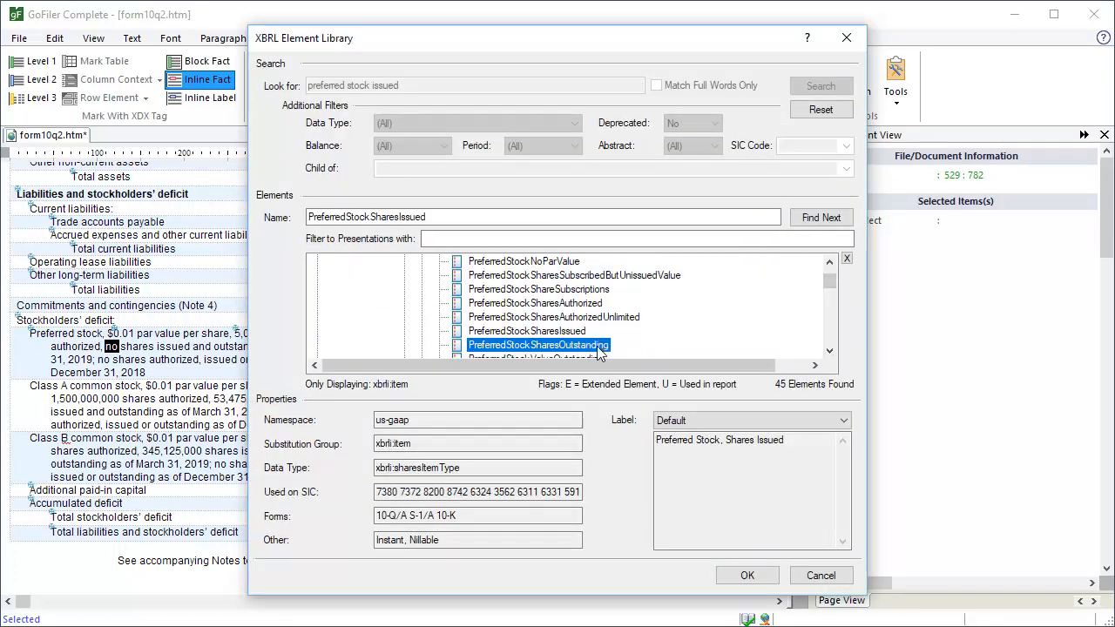
{"action": "left_click", "coordinate": [748, 577]}
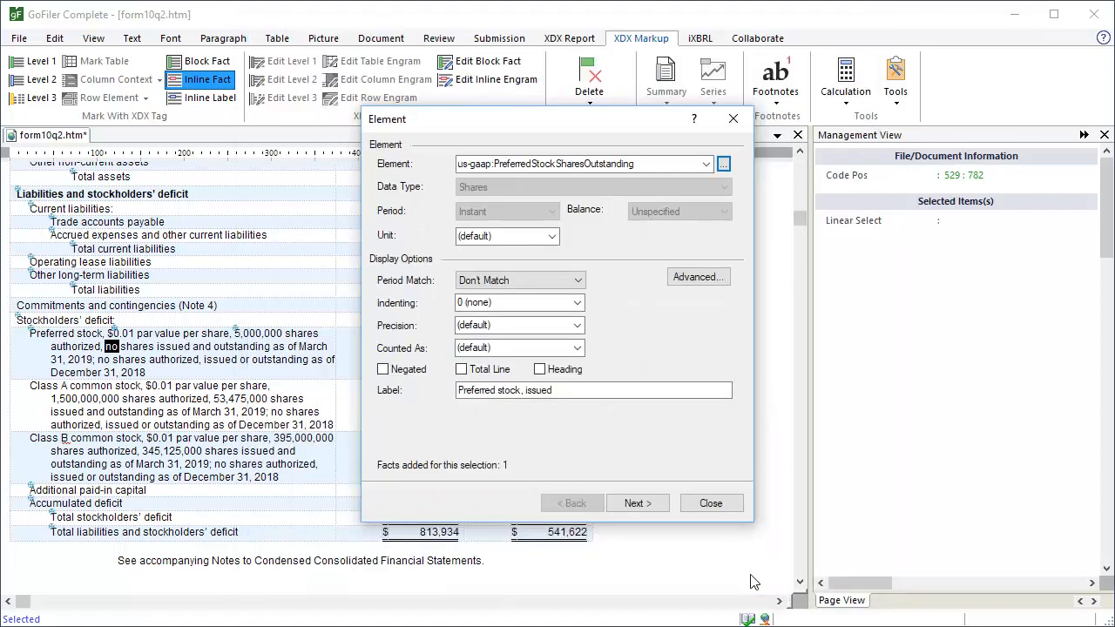
{"action": "left_click", "coordinate": [716, 277]}
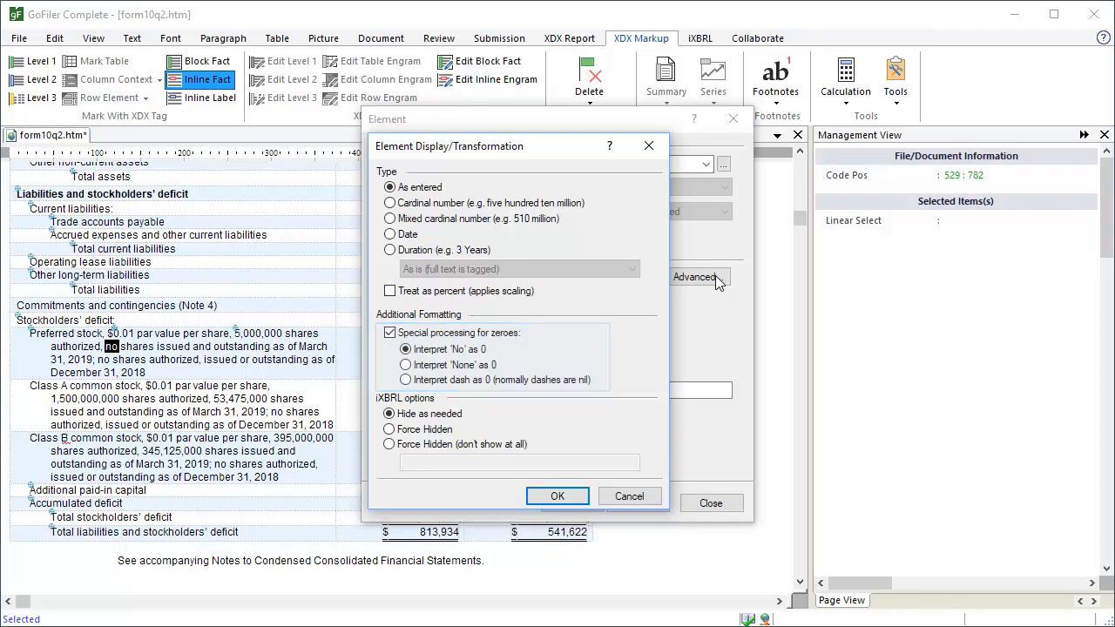
{"action": "left_click", "coordinate": [567, 497]}
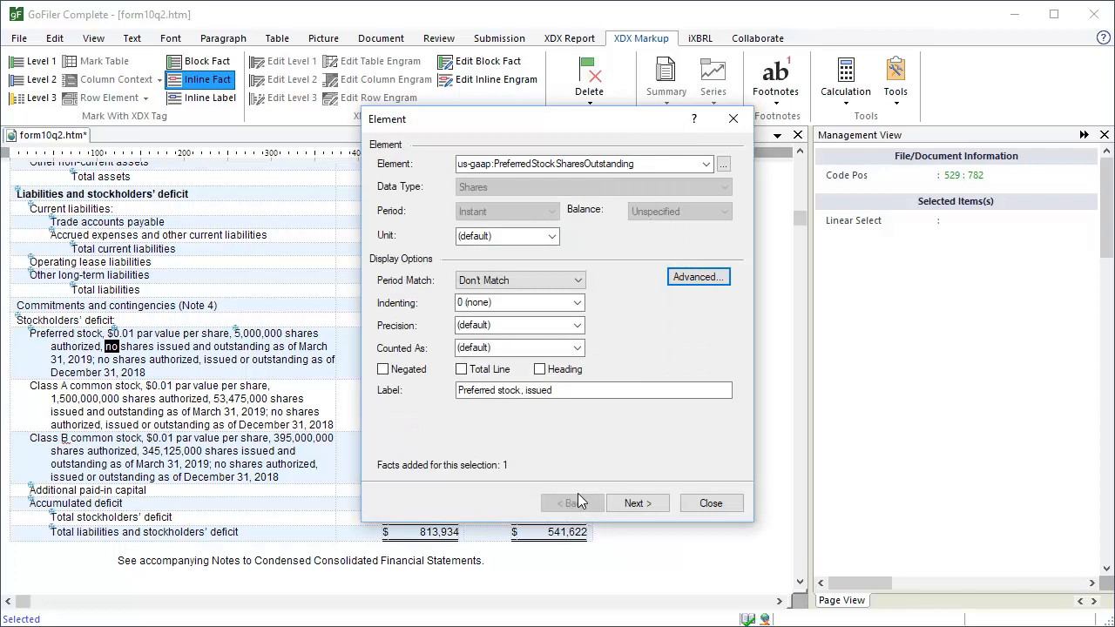
- Label the second fact "Preferred stock, outstanding" and finish it with the 3/31/2019 instant context and no footnotes
{"action": "left_click", "coordinate": [555, 394]}
{"action": "key", "text": "BackSpace"}
{"action": "key", "text": "BackSpace"}
{"action": "key", "text": "BackSpace"}
{"action": "key", "text": "BackSpace"}
{"action": "key", "text": "BackSpace"}
{"action": "key", "text": "BackSpace"}
{"action": "type", "text": "outstanding"}
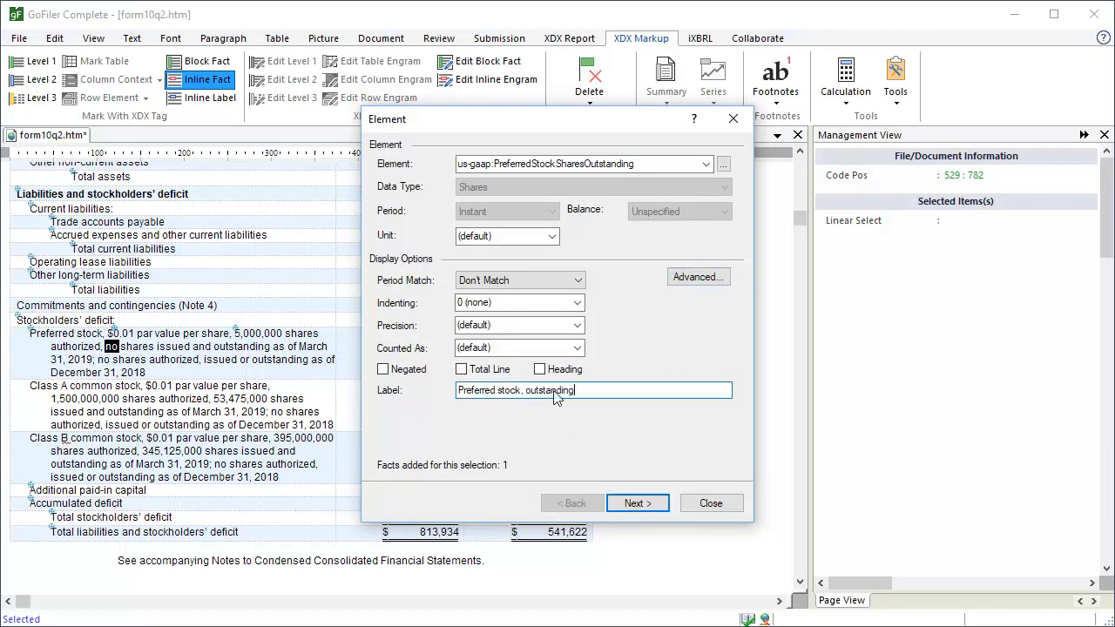
{"action": "left_click", "coordinate": [655, 503]}
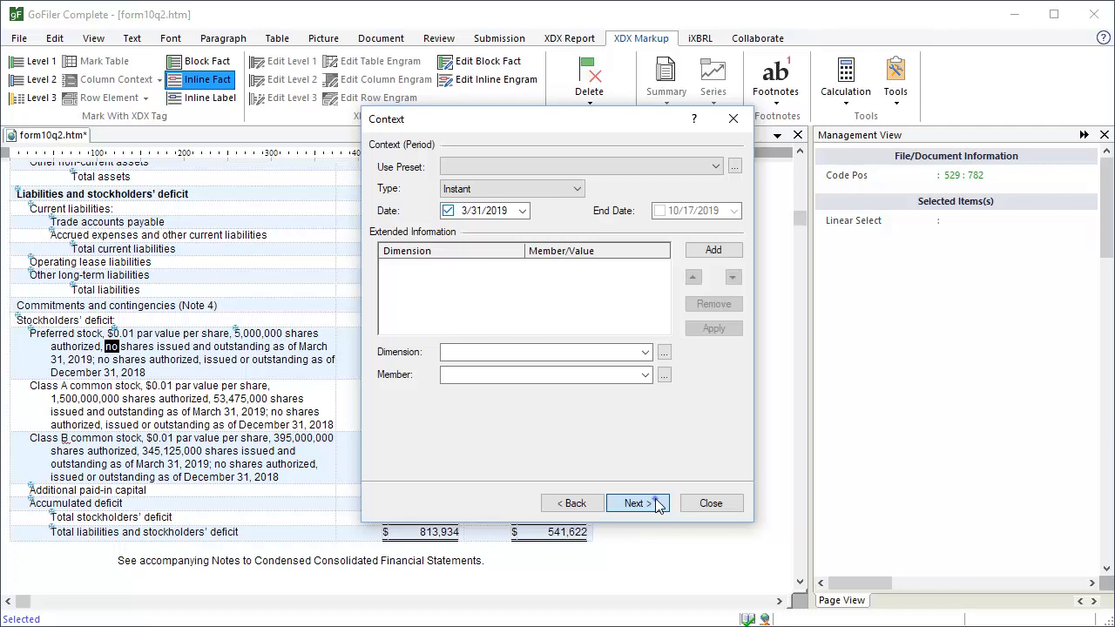
{"action": "left_click", "coordinate": [656, 504]}
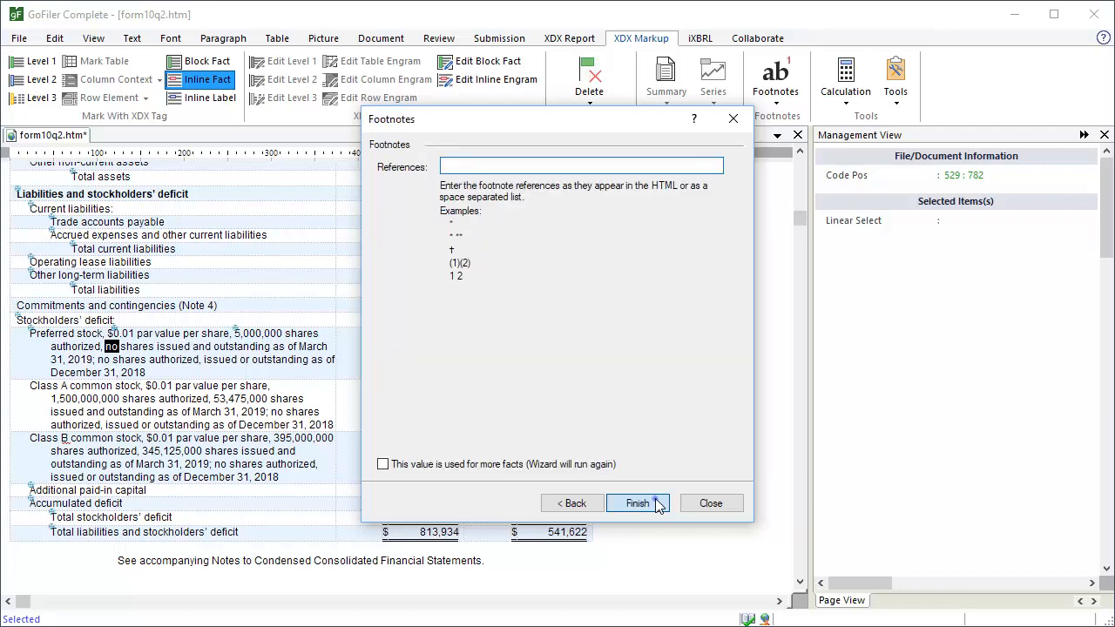
{"action": "left_click", "coordinate": [637, 504]}
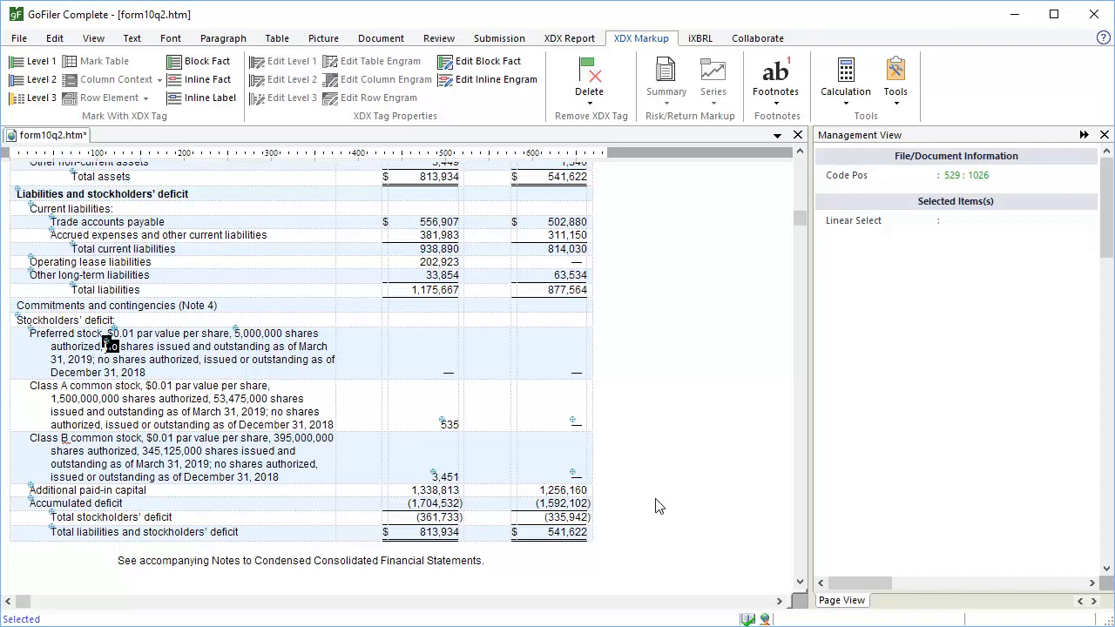
- Start an inline fact on the word "no" before the preferred stock's "shares authorized", using the recently used element PreferredStockSharesAuthorized
{"action": "key", "text": "Down"}
{"action": "key", "text": "shift+Left"}
{"action": "left_click", "coordinate": [228, 80]}
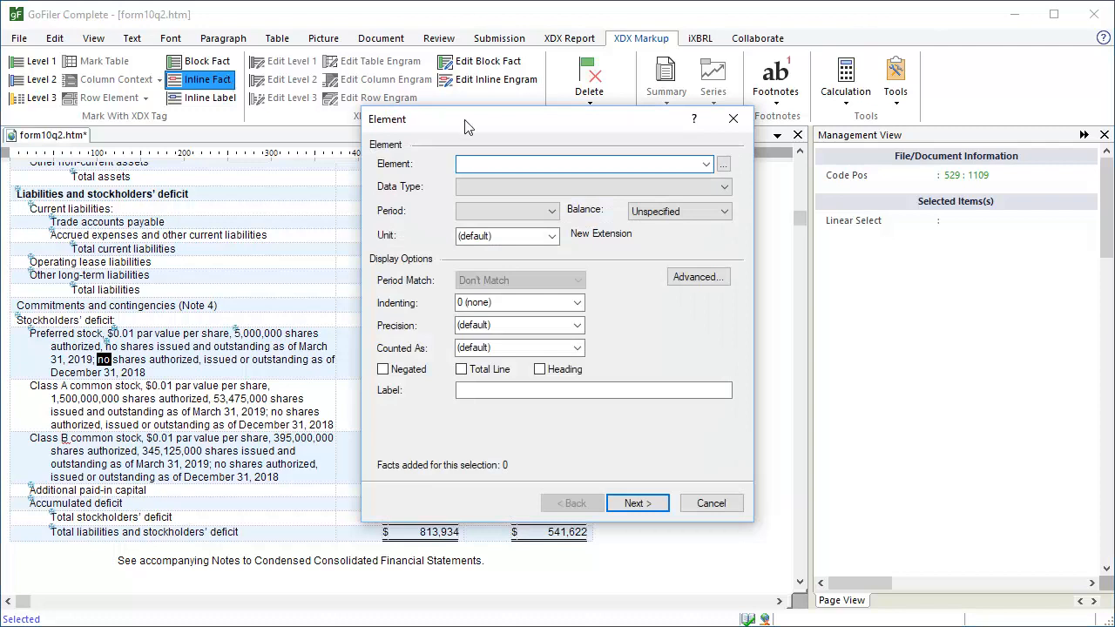
{"action": "left_click", "coordinate": [704, 164]}
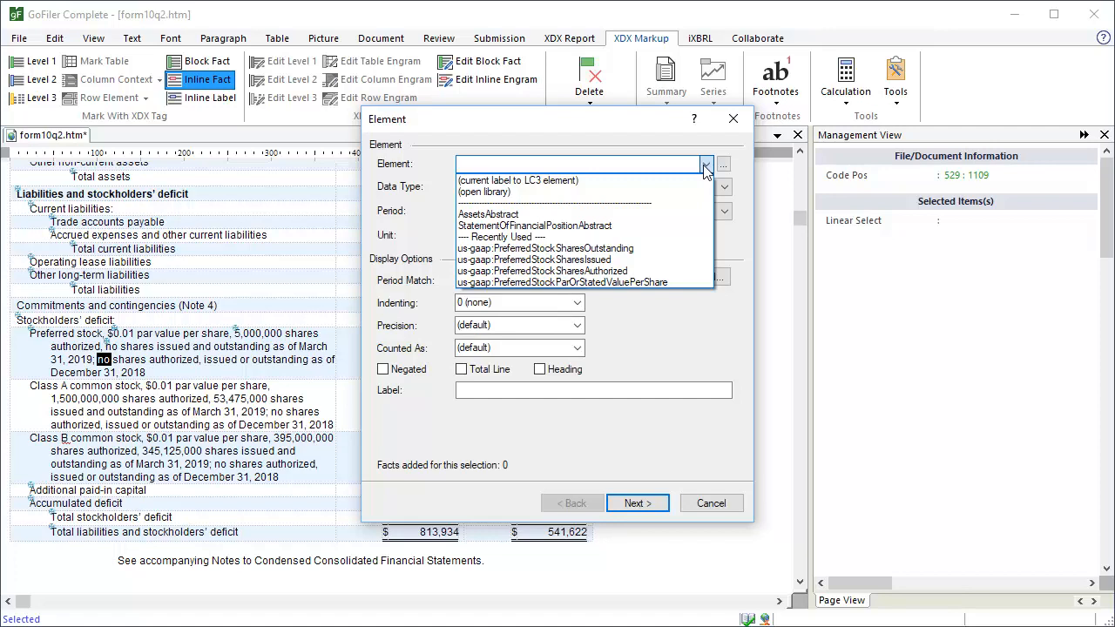
{"action": "left_click", "coordinate": [663, 271]}
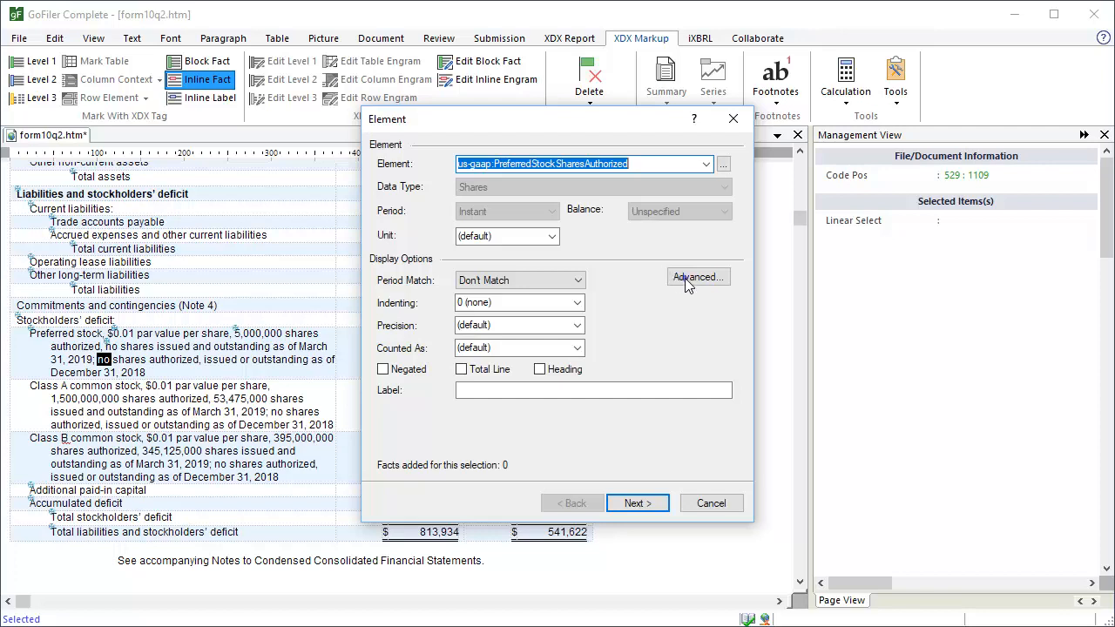
- Make the authorized shares fact interpret 'No' as 0 and label it "Preferred stock, authorized"
{"action": "left_click", "coordinate": [688, 278]}
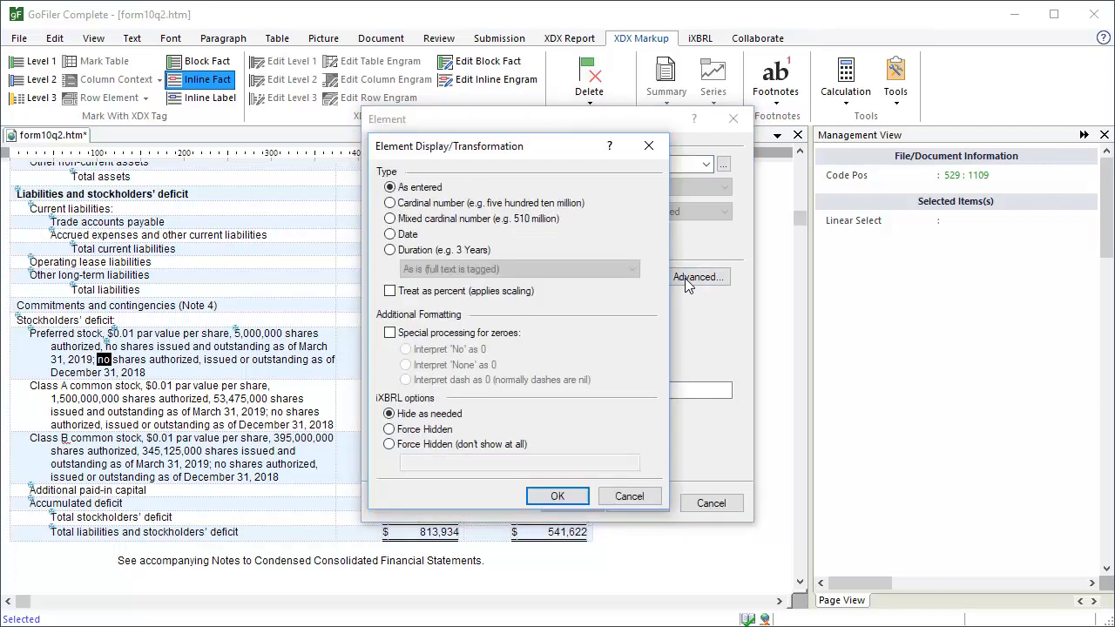
{"action": "left_click", "coordinate": [389, 333]}
{"action": "left_click", "coordinate": [406, 349]}
{"action": "left_click", "coordinate": [557, 496]}
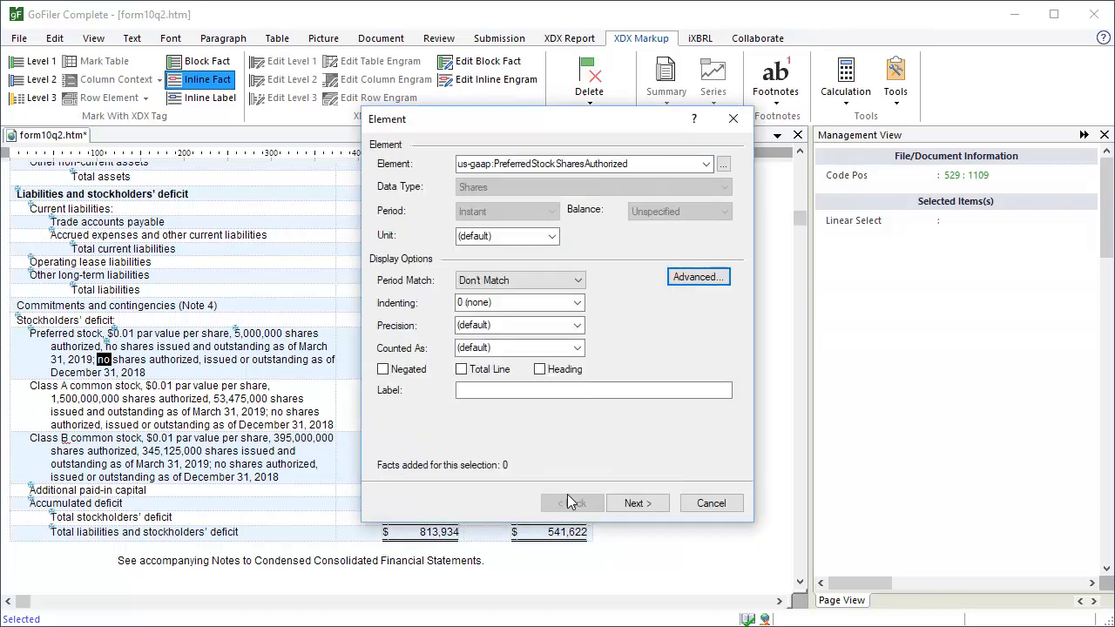
{"action": "left_click", "coordinate": [462, 394]}
{"action": "type", "text": "Preferred stock, authorized"}
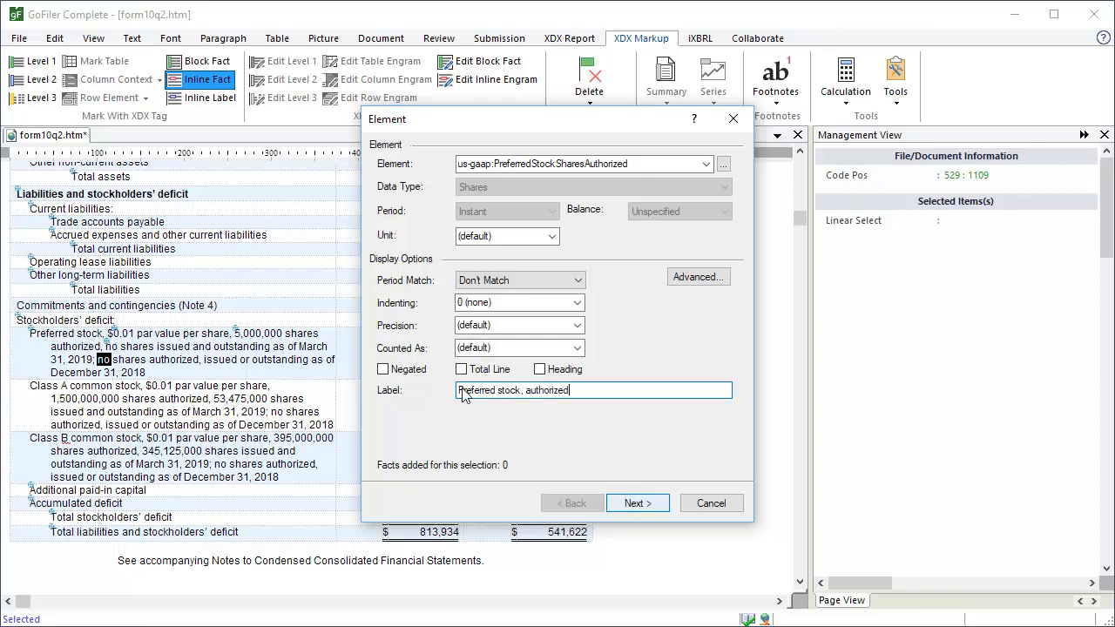
{"action": "left_click", "coordinate": [640, 503]}
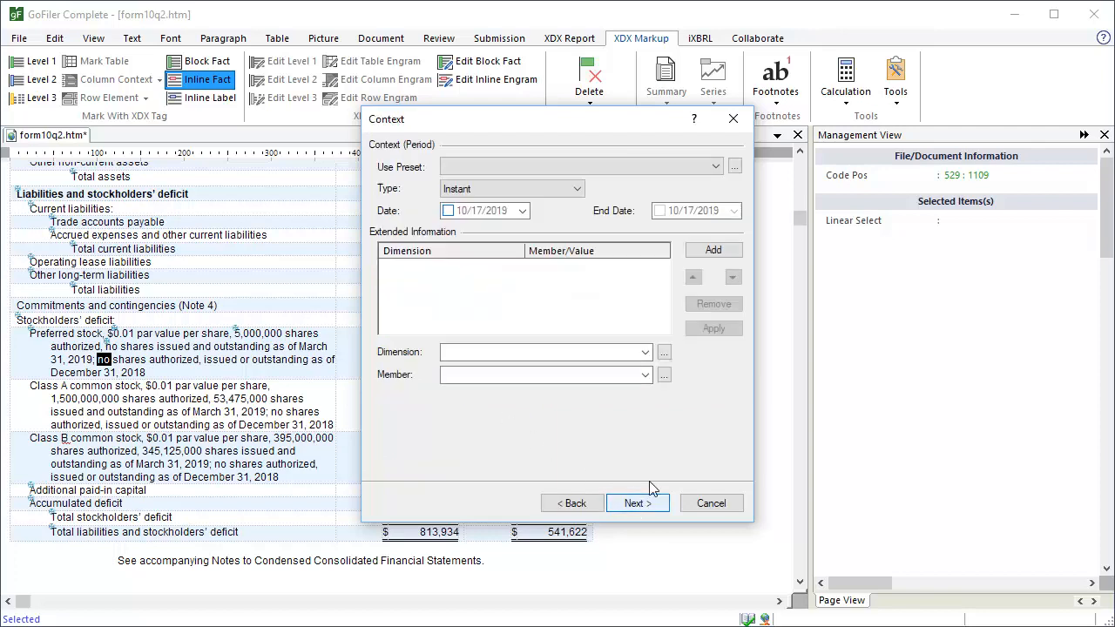
- Assign the existing 2018-12-31 context without dimensions and finish the authorized shares fact, marking the value as used for more facts
{"action": "left_click", "coordinate": [735, 167]}
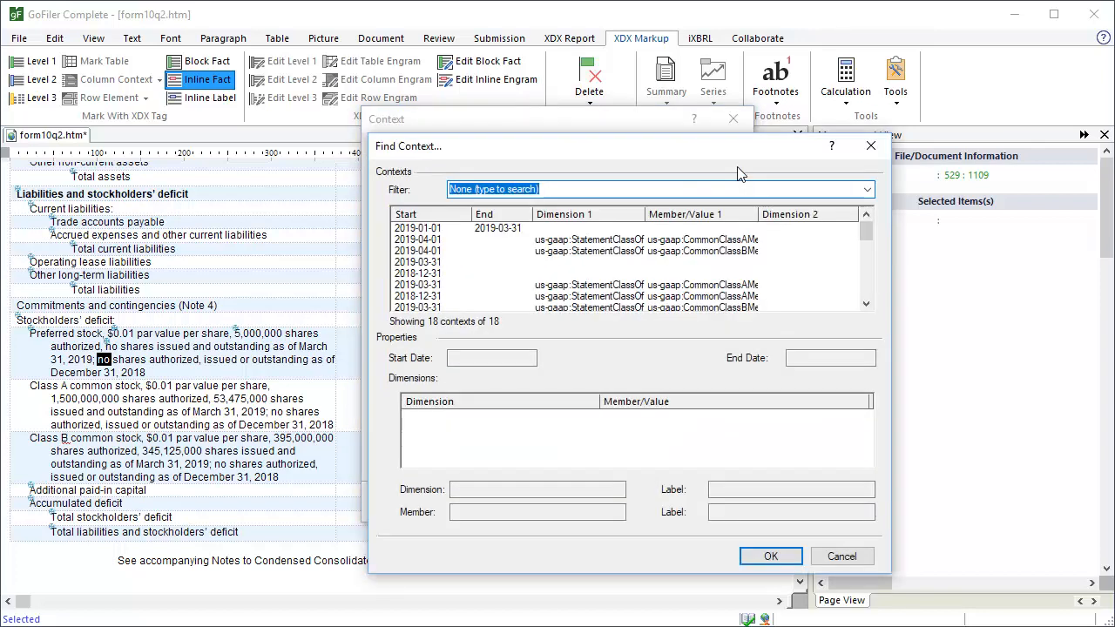
{"action": "left_click", "coordinate": [442, 273]}
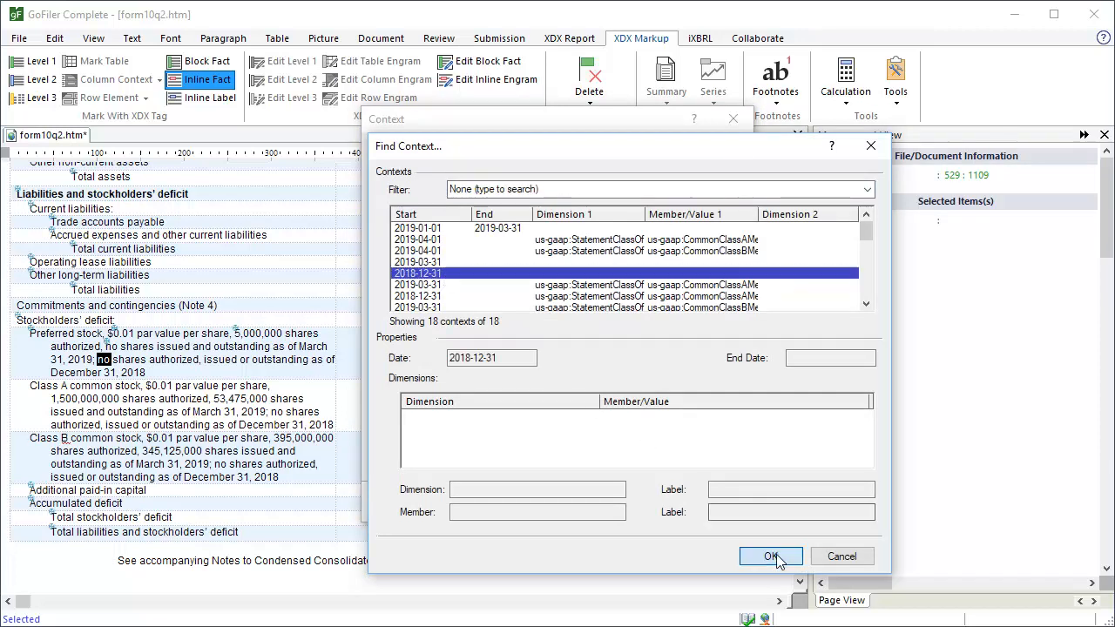
{"action": "left_click", "coordinate": [771, 556]}
{"action": "left_click", "coordinate": [656, 504]}
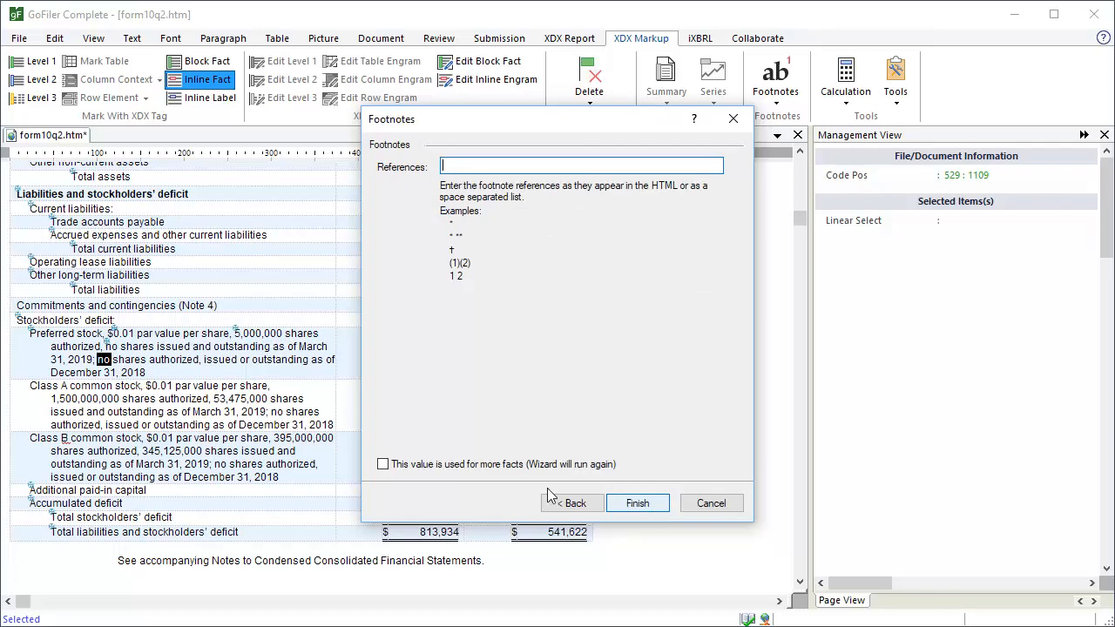
{"action": "left_click", "coordinate": [383, 464]}
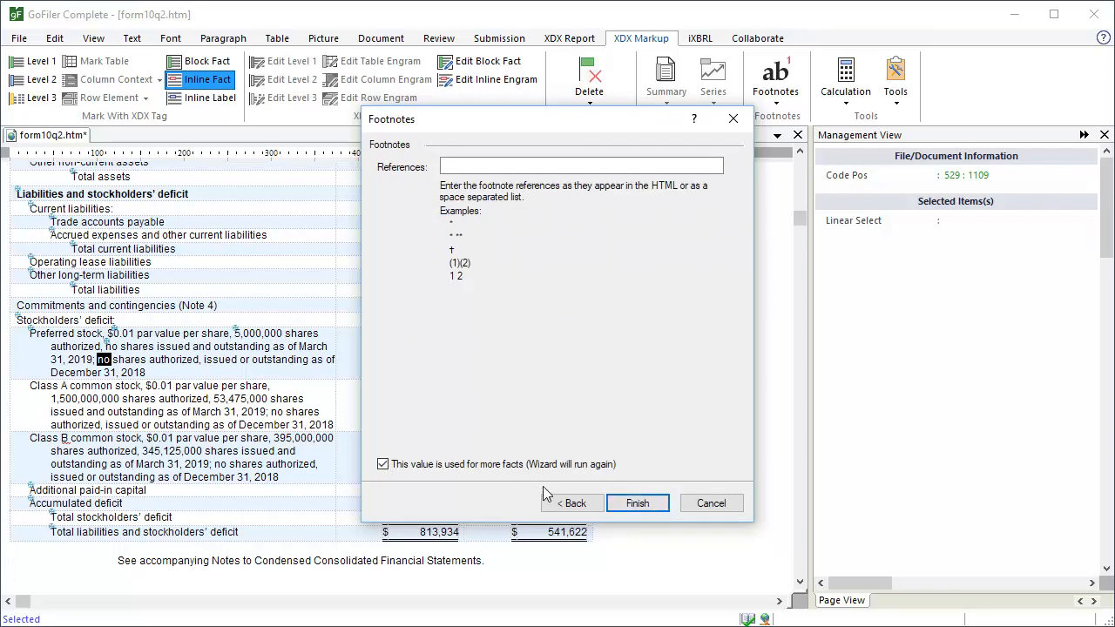
{"action": "left_click", "coordinate": [640, 503]}
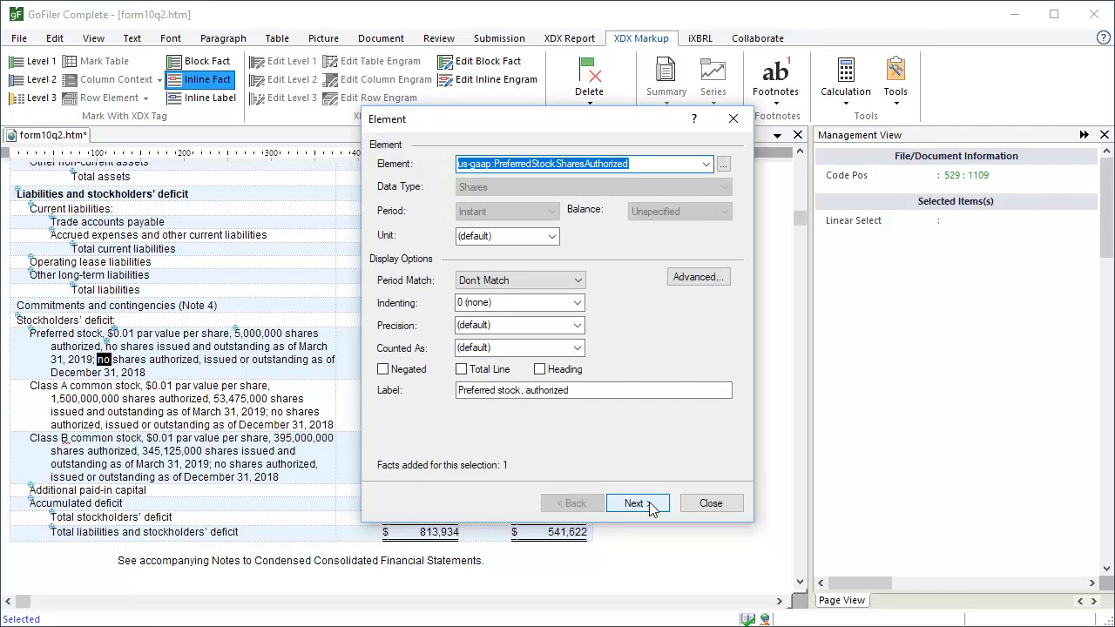
- Use the element PreferredStockSharesIssued for the second fact on the preferred stock's "no" and label it "Preferred stock, issued"
{"action": "left_click", "coordinate": [705, 164]}
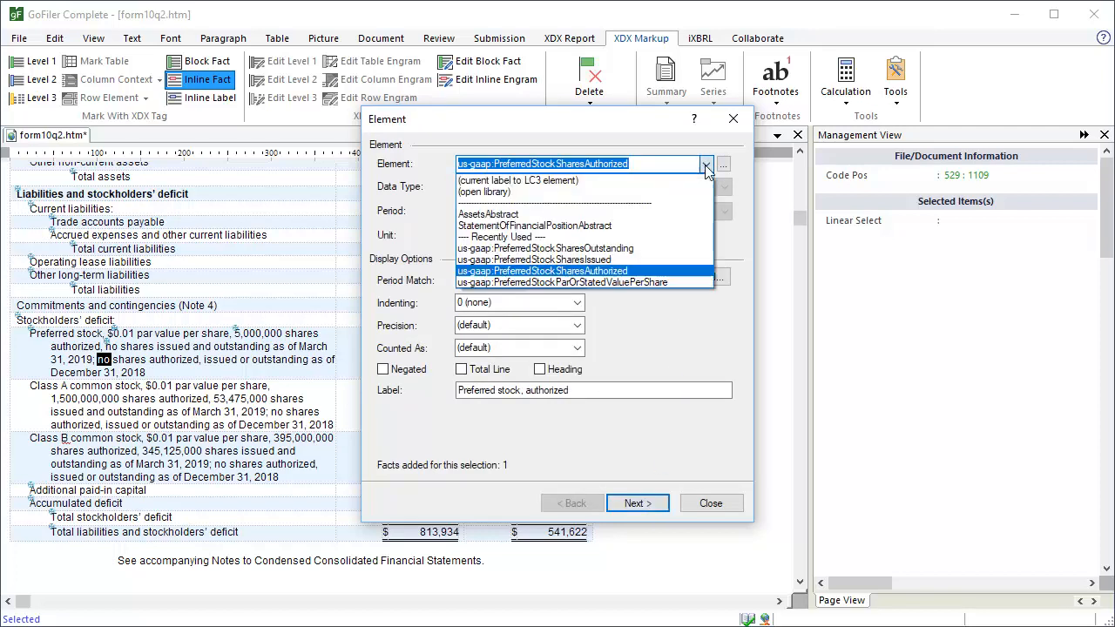
{"action": "left_click", "coordinate": [664, 259]}
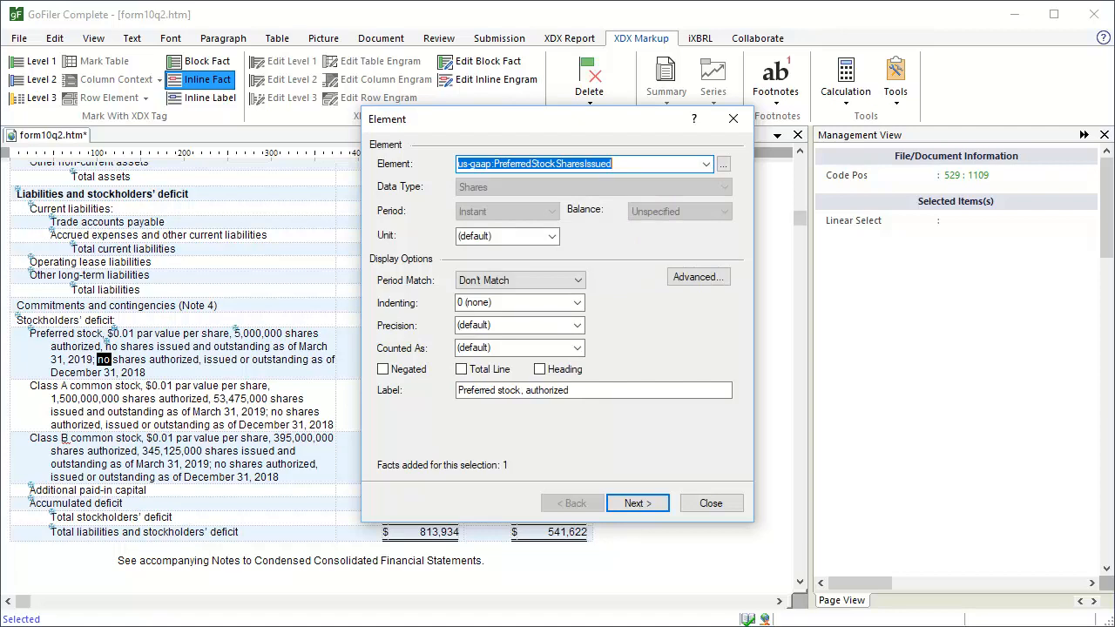
{"action": "left_click", "coordinate": [669, 269]}
{"action": "double_click", "coordinate": [572, 394]}
{"action": "type", "text": "issued"}
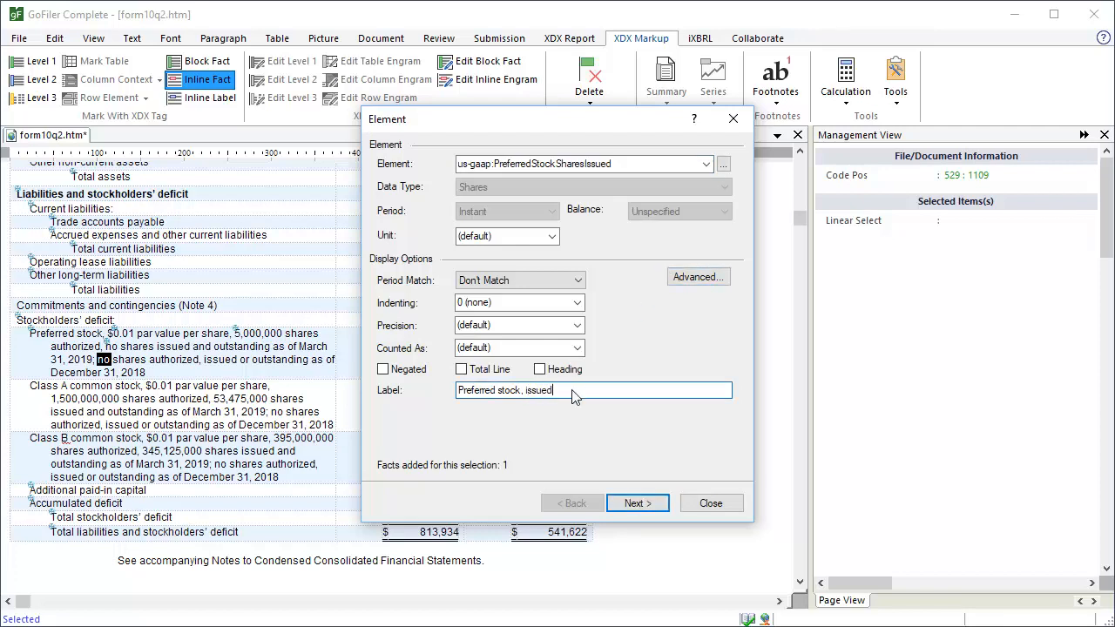
- Keep the 12/31/2018 instant context and finish the issued shares fact, marking the value as used for more facts
{"action": "left_click", "coordinate": [656, 505]}
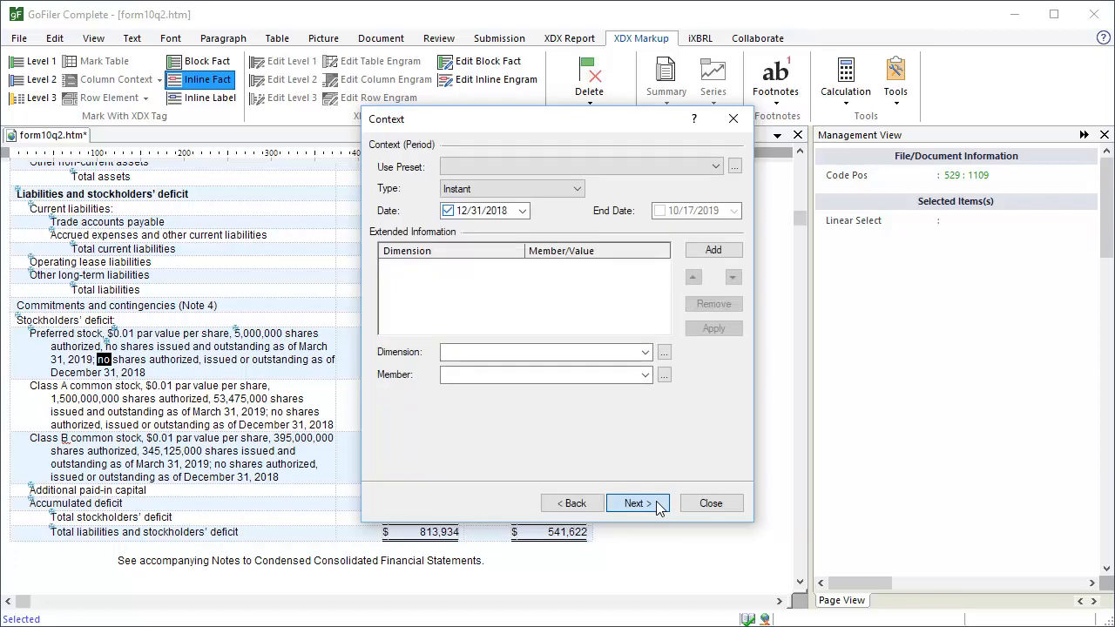
{"action": "left_click", "coordinate": [658, 505]}
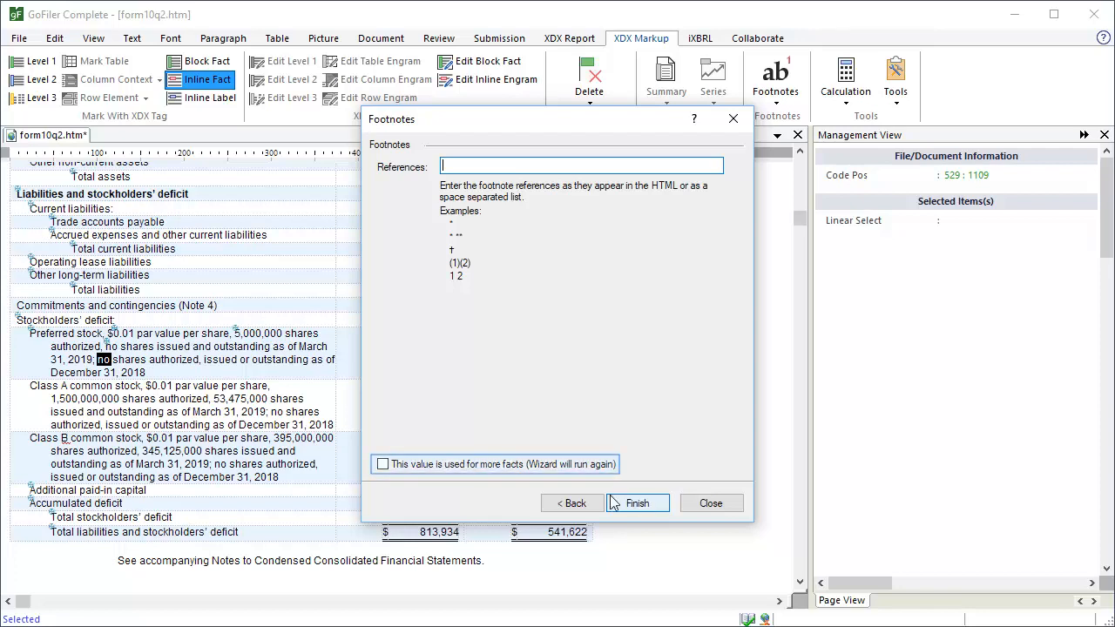
{"action": "left_click", "coordinate": [383, 466]}
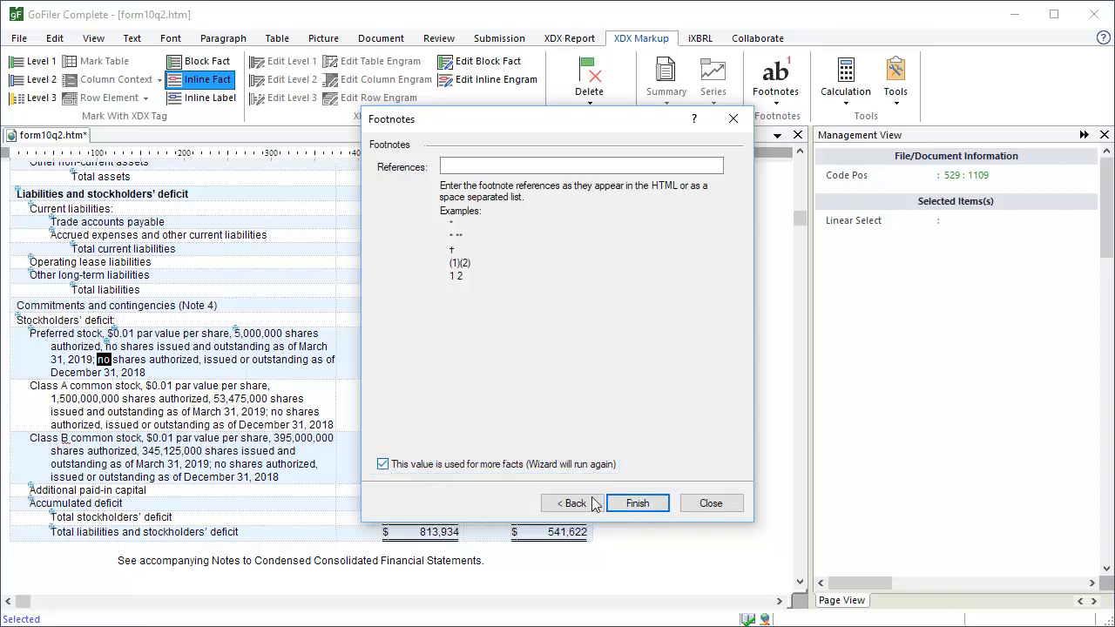
{"action": "left_click", "coordinate": [645, 509]}
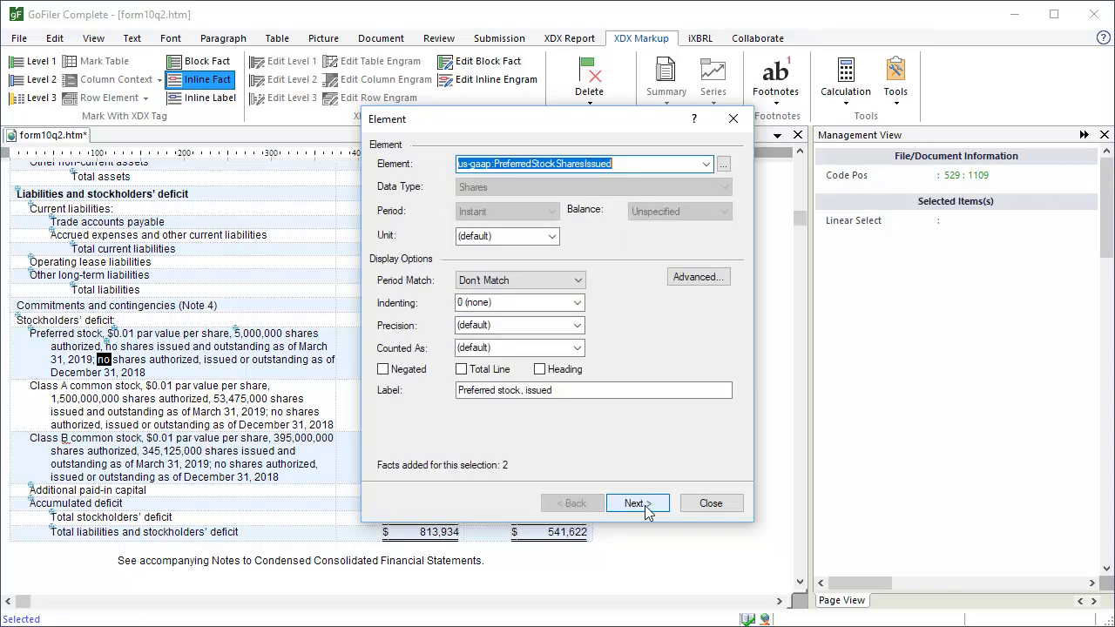
- Add a third fact with PreferredStockSharesOutstanding, labelled "Preferred stock, outstanding", and finish it with the 12/31/2018 instant context
{"action": "left_click", "coordinate": [707, 164]}
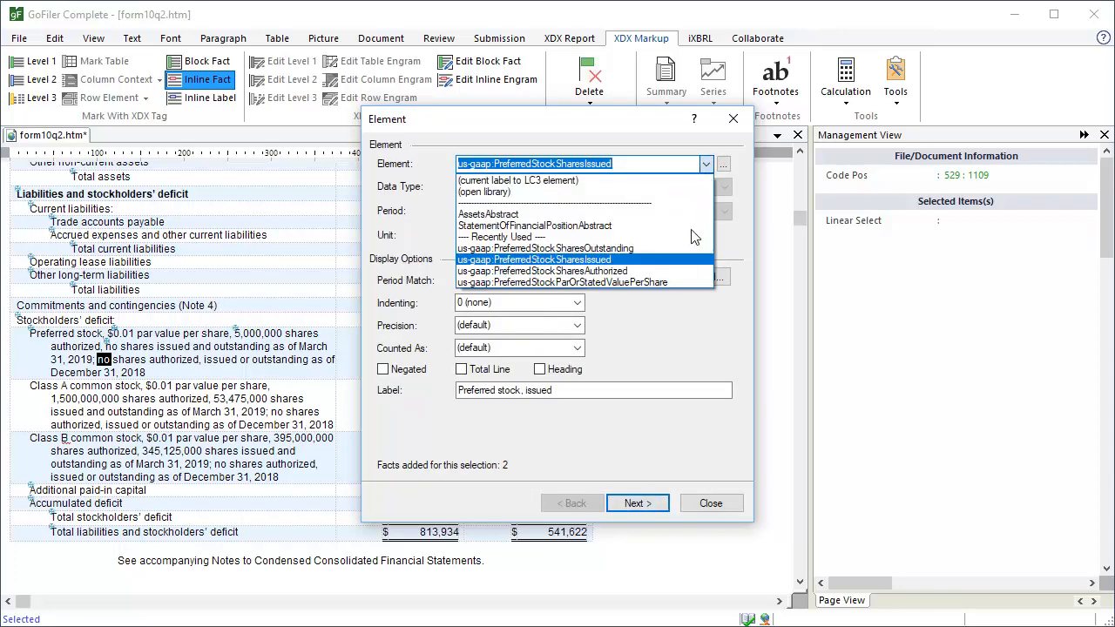
{"action": "double_click", "coordinate": [548, 390]}
{"action": "type", "text": "outstanding"}
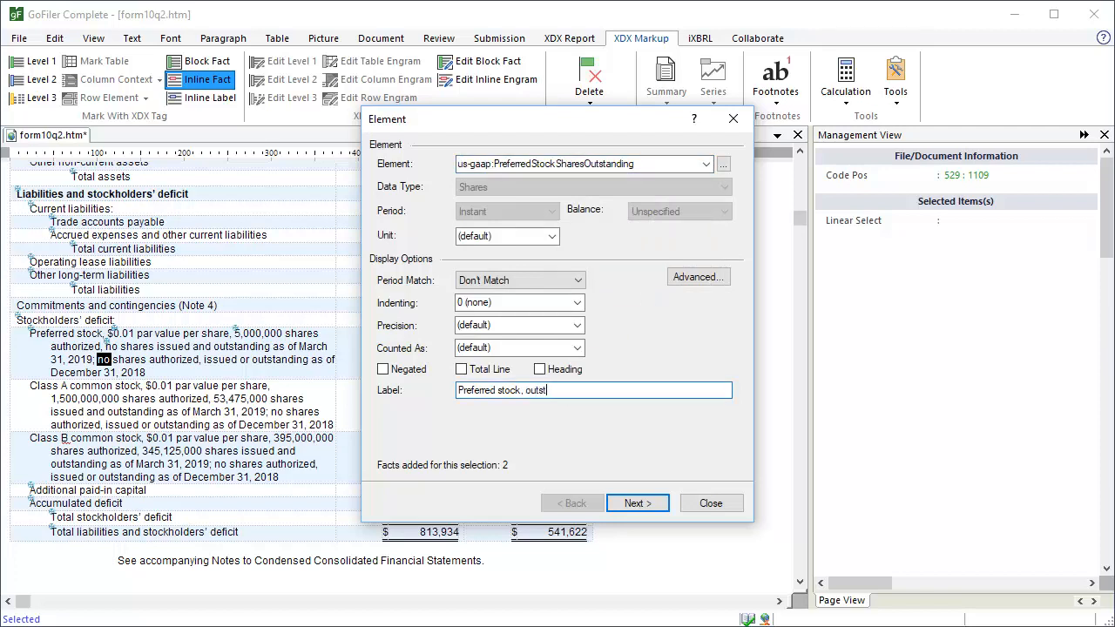
{"action": "left_click", "coordinate": [654, 505]}
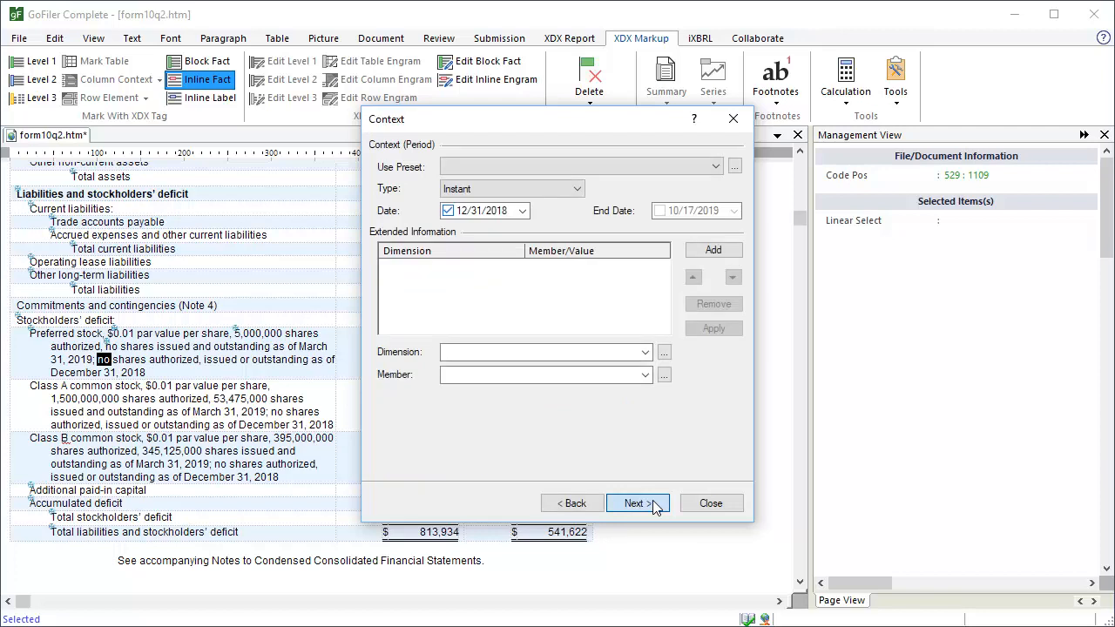
{"action": "left_click", "coordinate": [655, 505]}
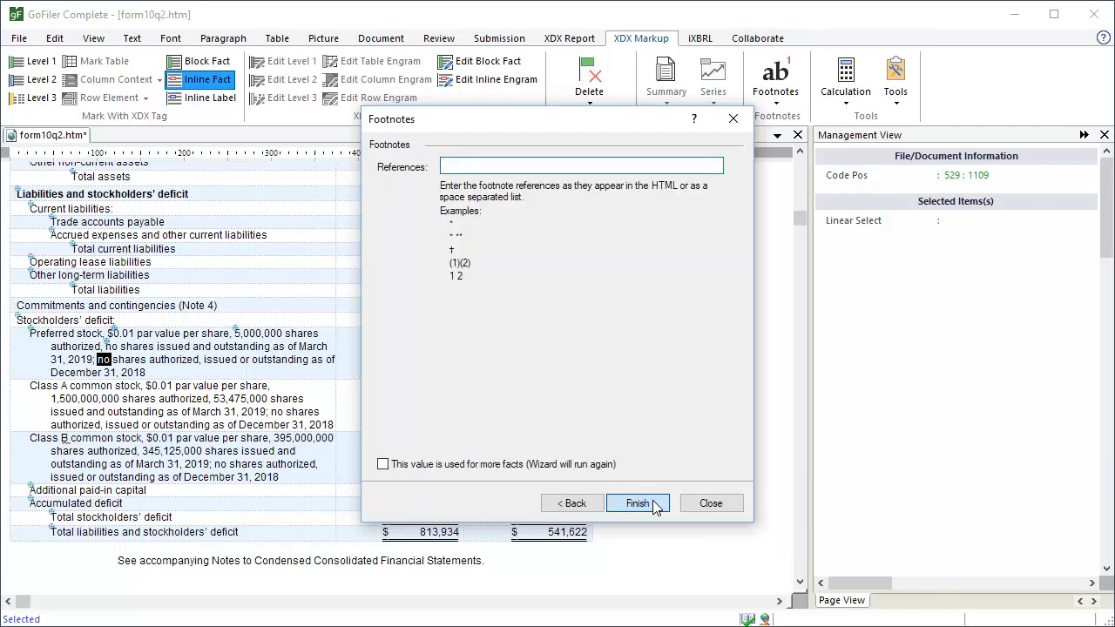
{"action": "left_click", "coordinate": [655, 505]}
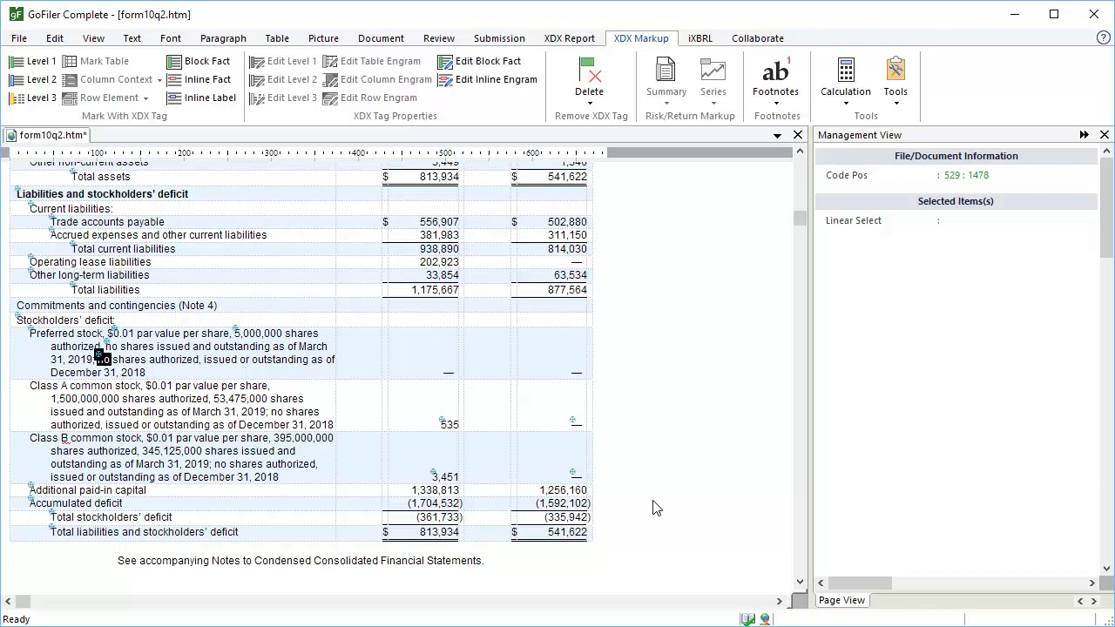
- Start an inline fact on the Class A common stock's 0.01 value with element CommonStockParOrStatedValuePerShare, labelled "Common stock, par value"
{"action": "left_click_drag", "start_coordinate": [175, 386], "coordinate": [151, 386]}
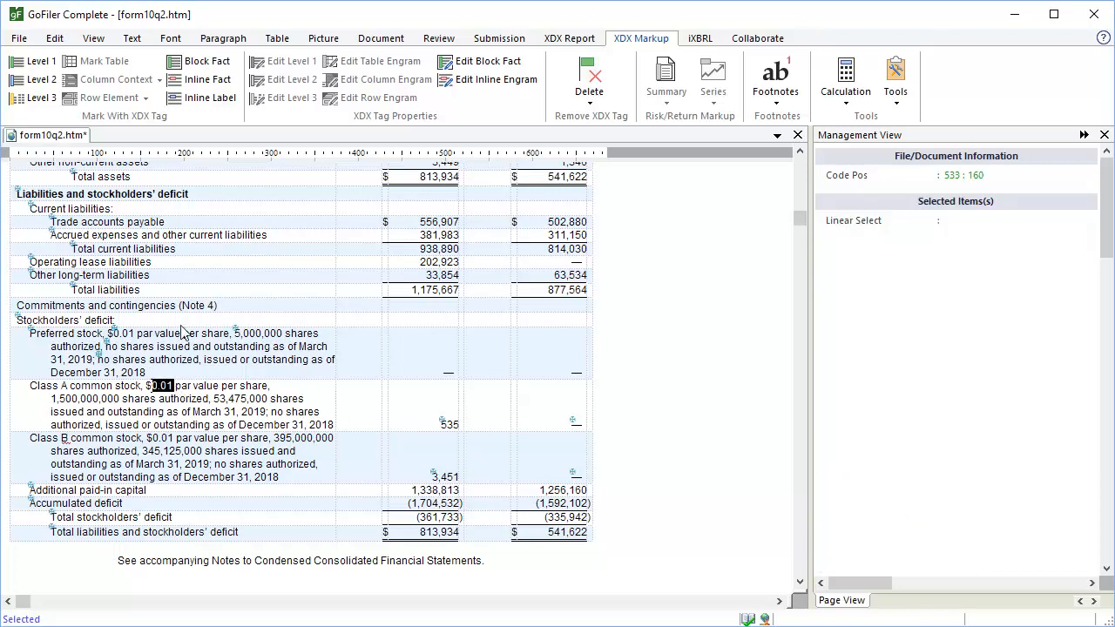
{"action": "left_click", "coordinate": [207, 82]}
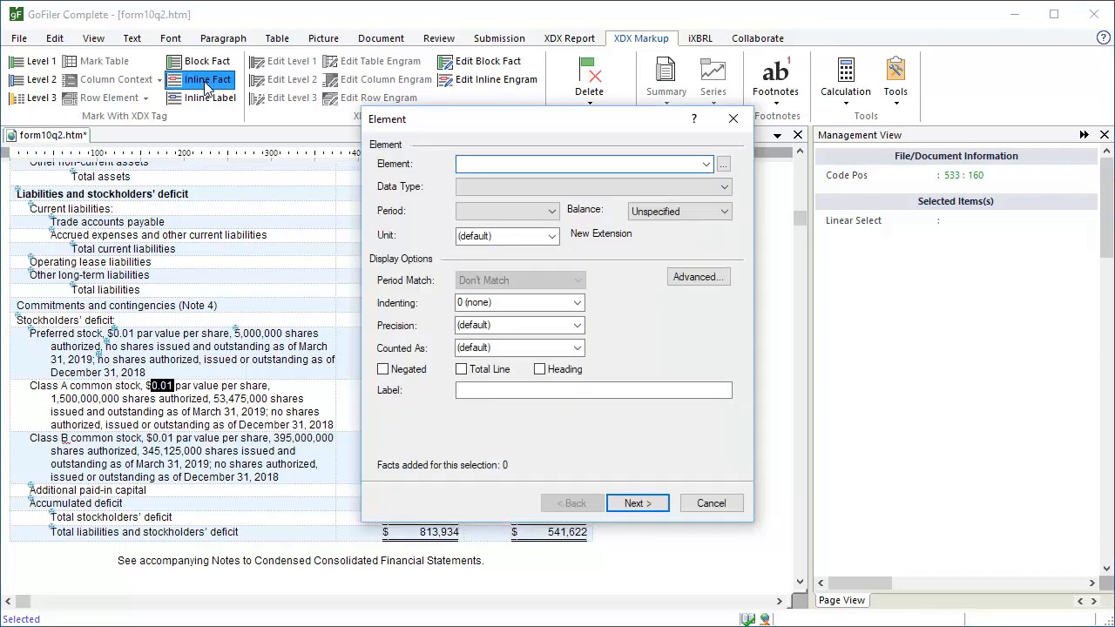
{"action": "left_click", "coordinate": [722, 163]}
{"action": "type", "text": "common stock par value"}
{"action": "left_click", "coordinate": [820, 87]}
{"action": "left_click", "coordinate": [482, 367]}
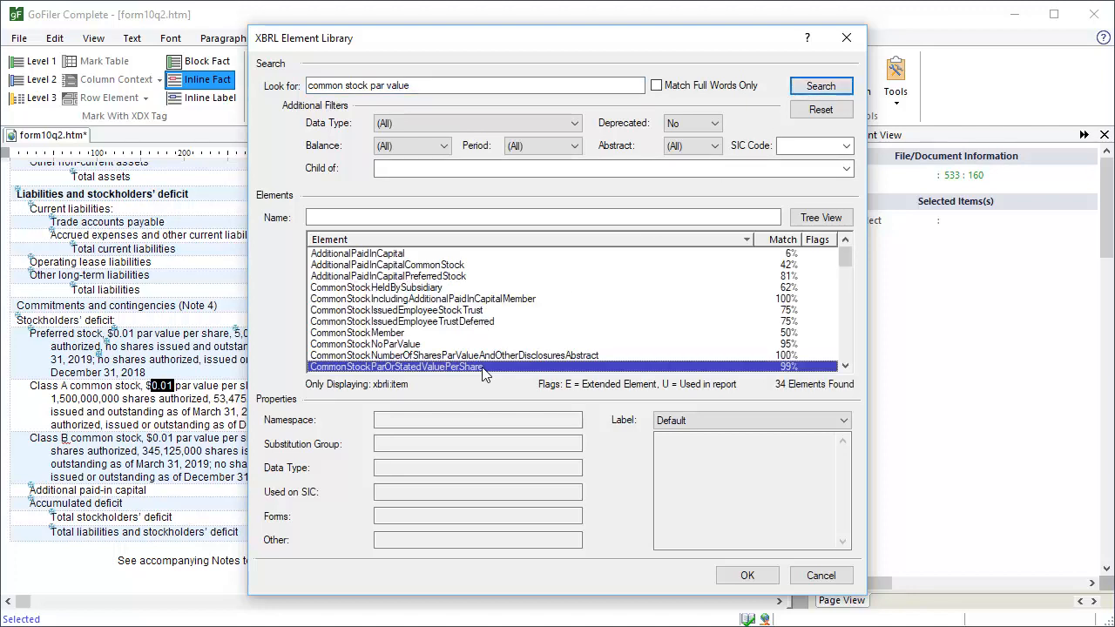
{"action": "left_click", "coordinate": [747, 574]}
{"action": "type", "text": "Common stock, par value"}
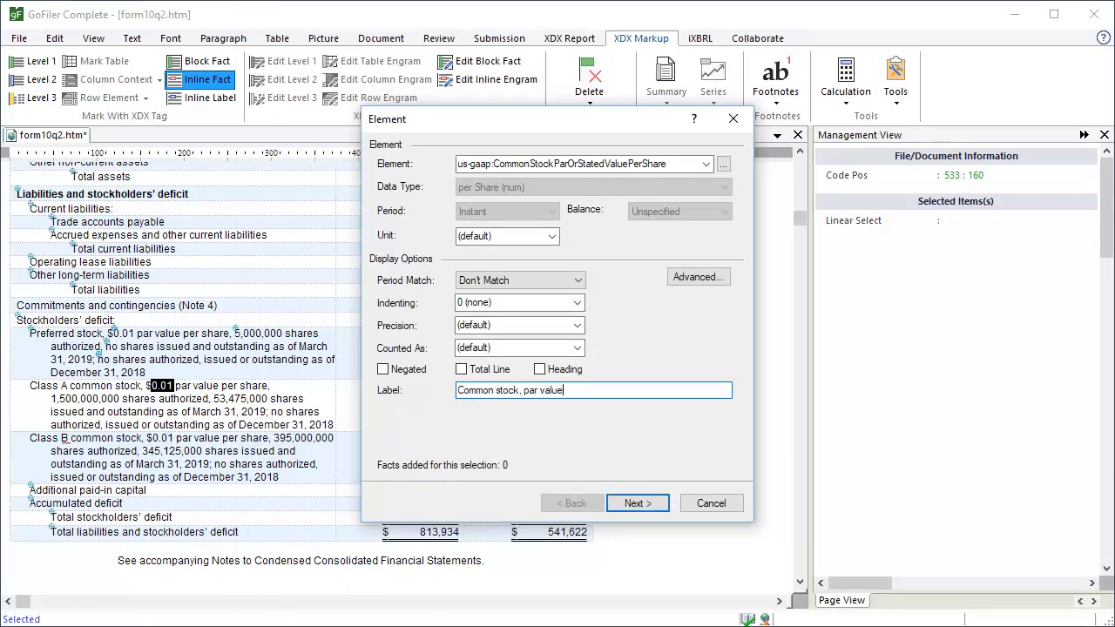
- Assign the existing 2019-03-31 CommonClassAMember context and finish the par value fact, marking the value as used for more facts
{"action": "left_click", "coordinate": [657, 505]}
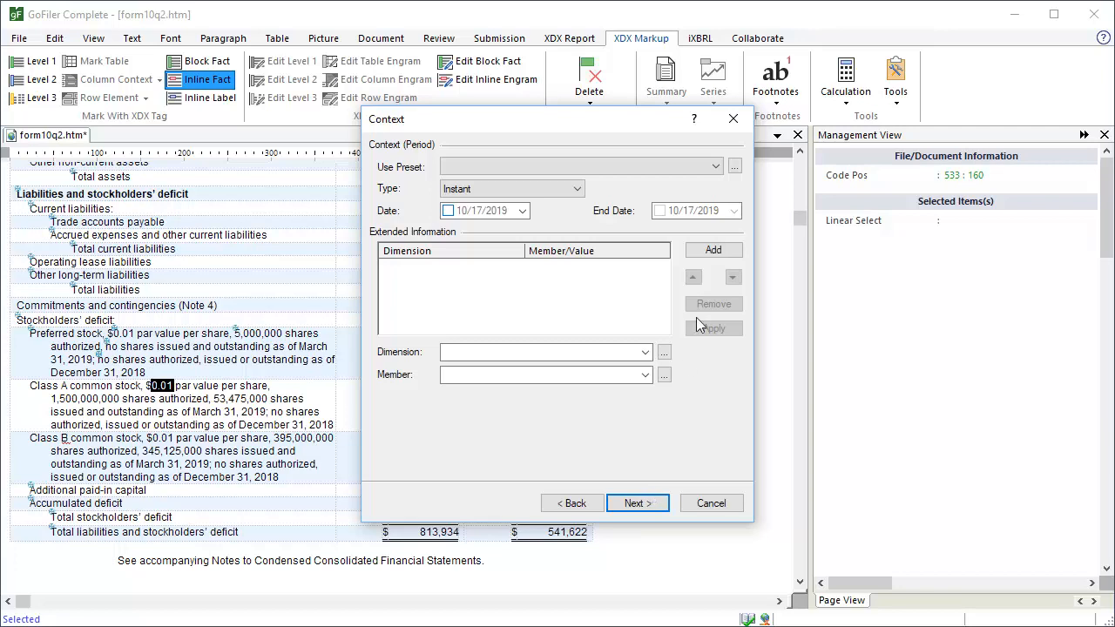
{"action": "left_click", "coordinate": [735, 167]}
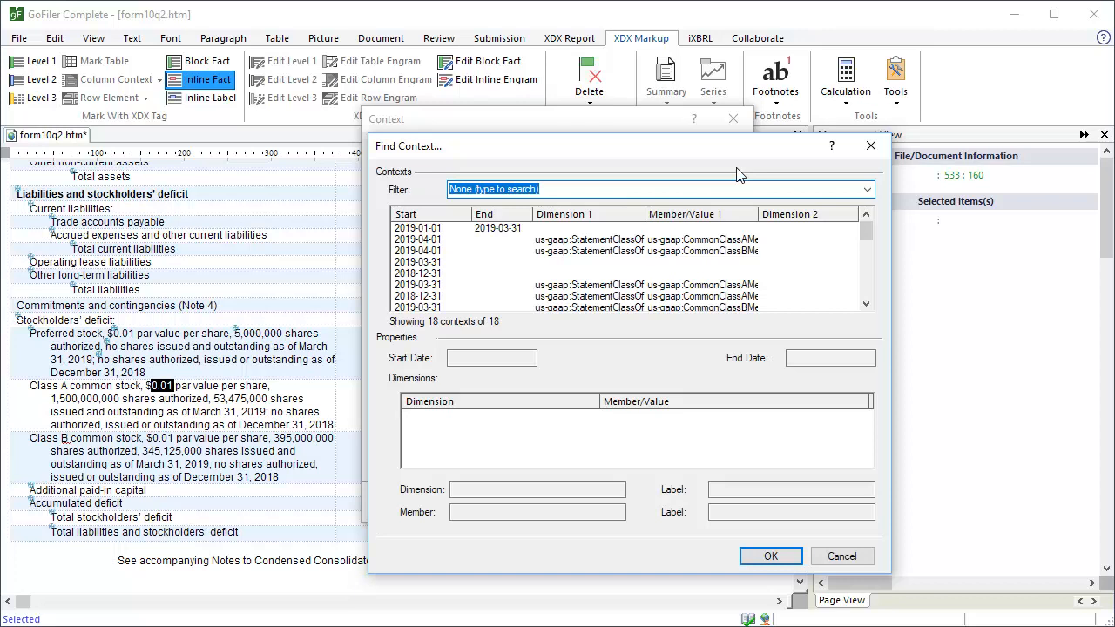
{"action": "left_click", "coordinate": [593, 285]}
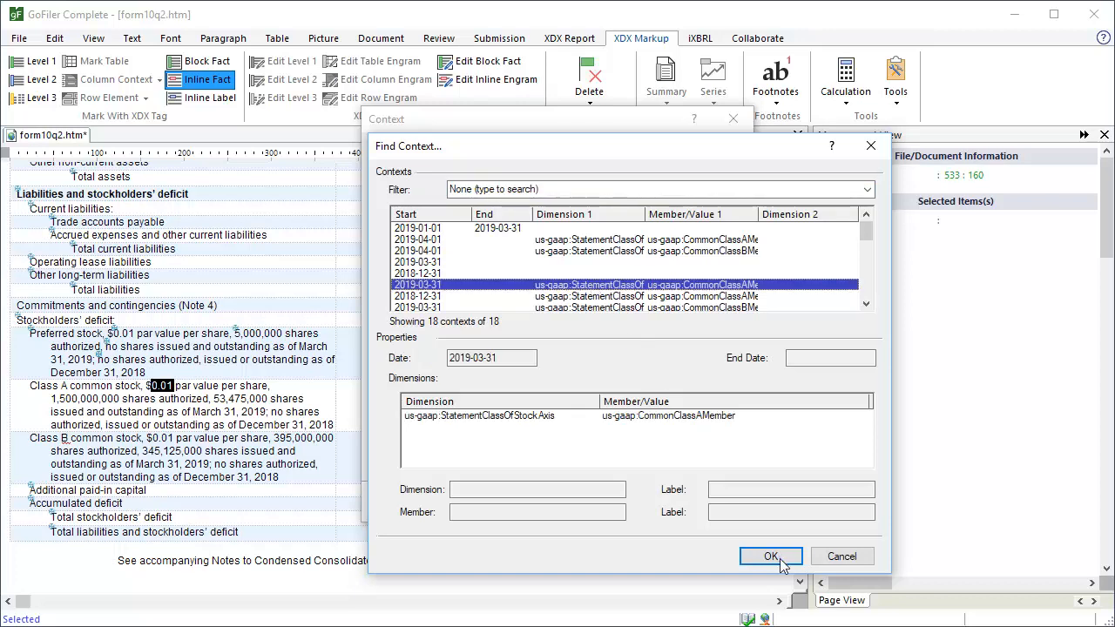
{"action": "left_click", "coordinate": [771, 556]}
{"action": "left_click", "coordinate": [654, 503]}
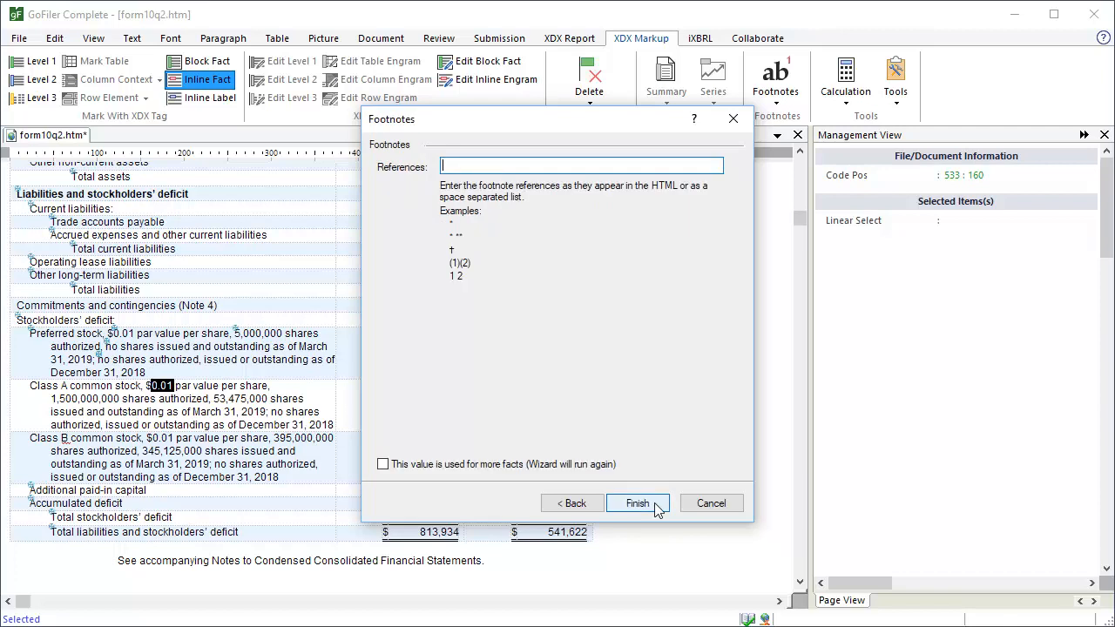
{"action": "left_click", "coordinate": [383, 465]}
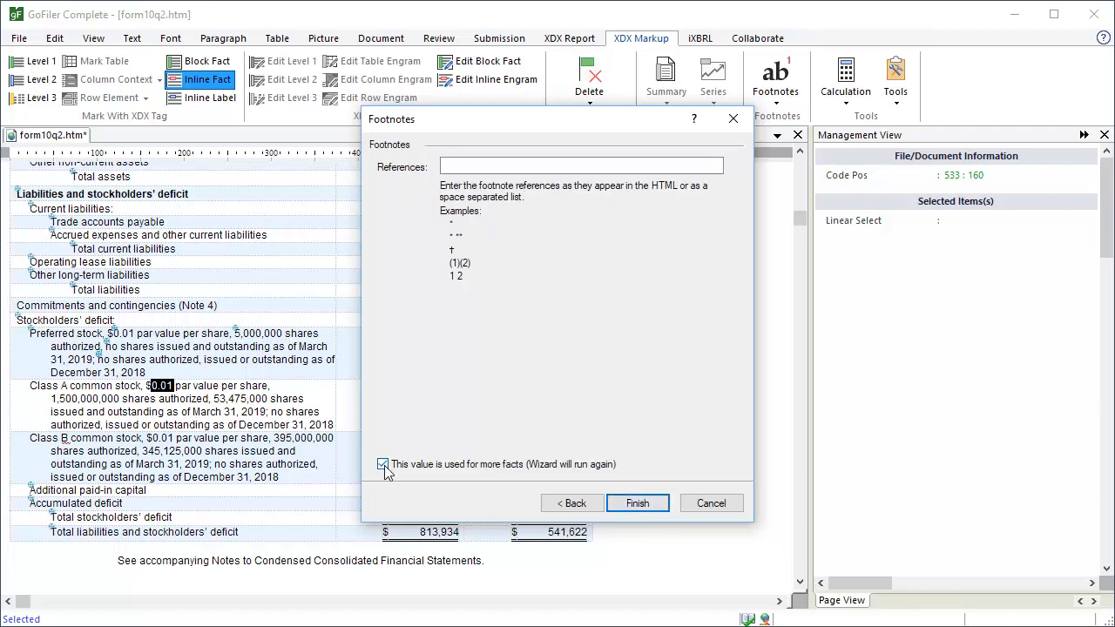
{"action": "left_click", "coordinate": [650, 502]}
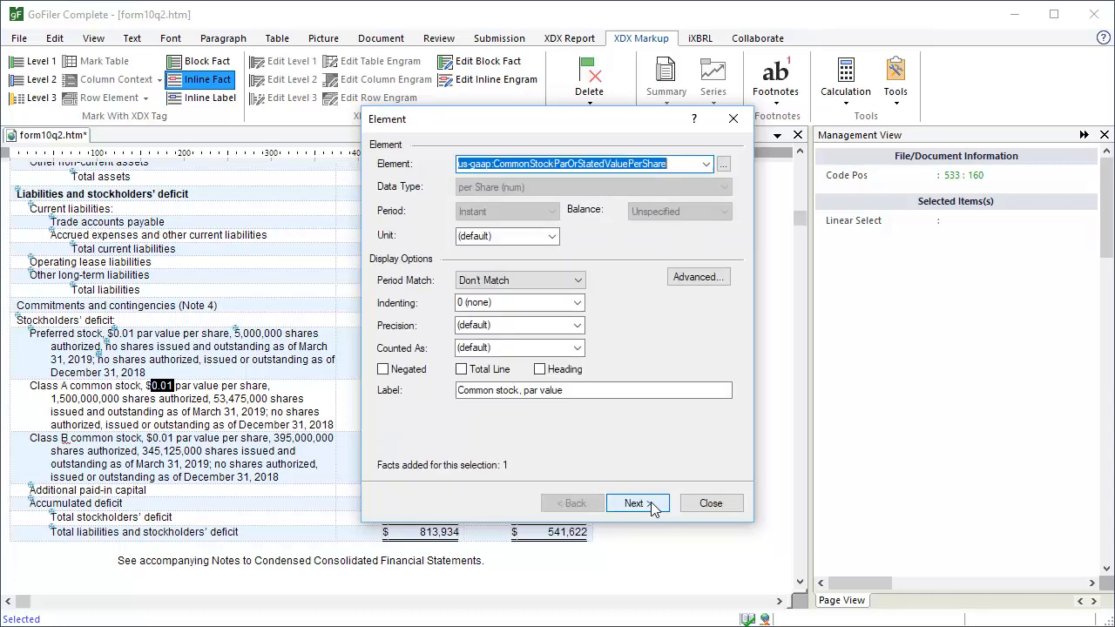
- Add a second Class A par value fact with the same element and label, using the existing 2018-12-31 CommonClassAMember context
{"action": "left_click", "coordinate": [650, 502]}
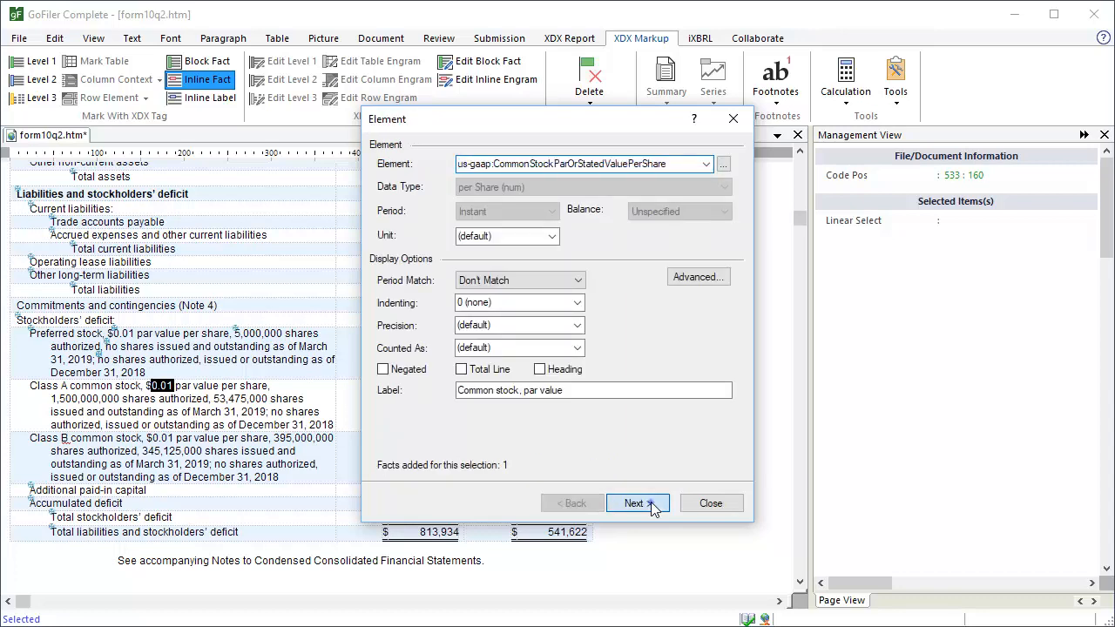
{"action": "left_click", "coordinate": [736, 168]}
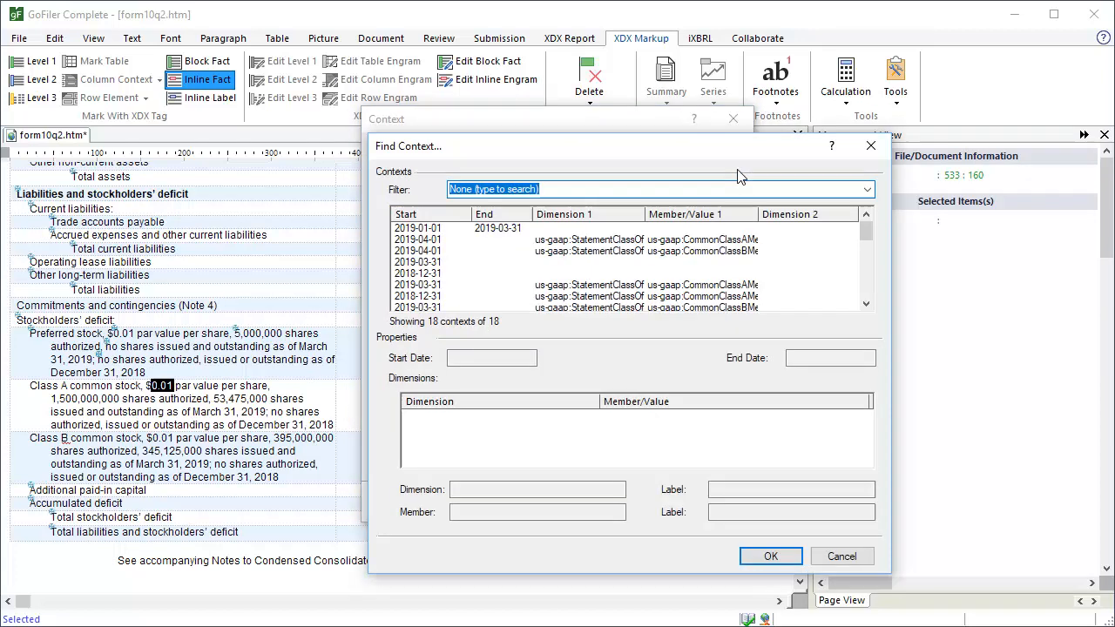
{"action": "left_click", "coordinate": [624, 296]}
{"action": "left_click", "coordinate": [770, 556]}
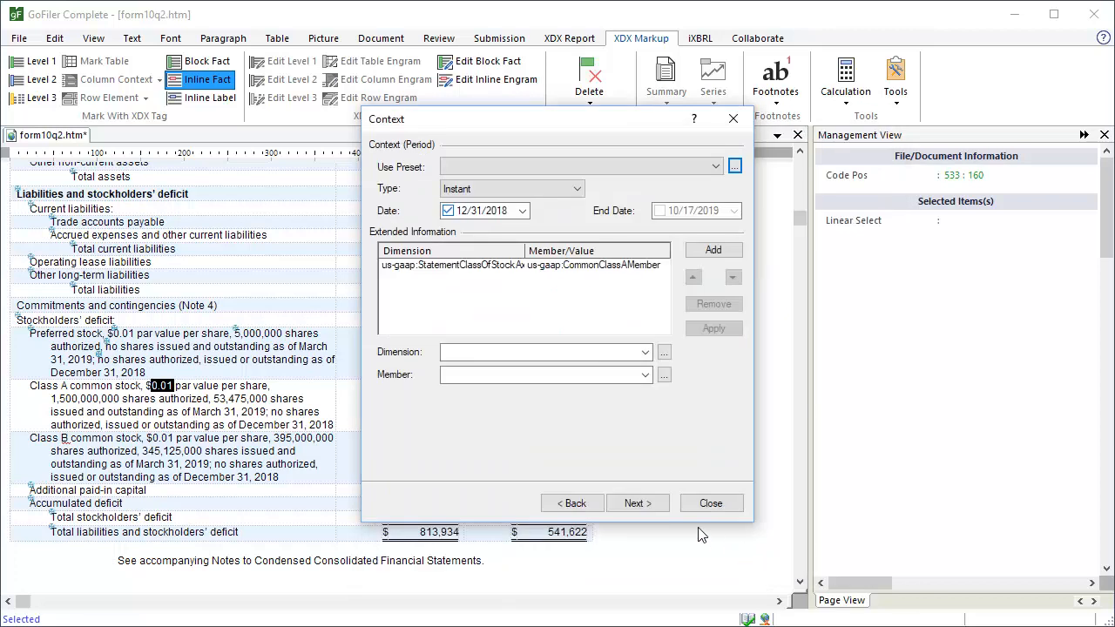
{"action": "left_click", "coordinate": [647, 504]}
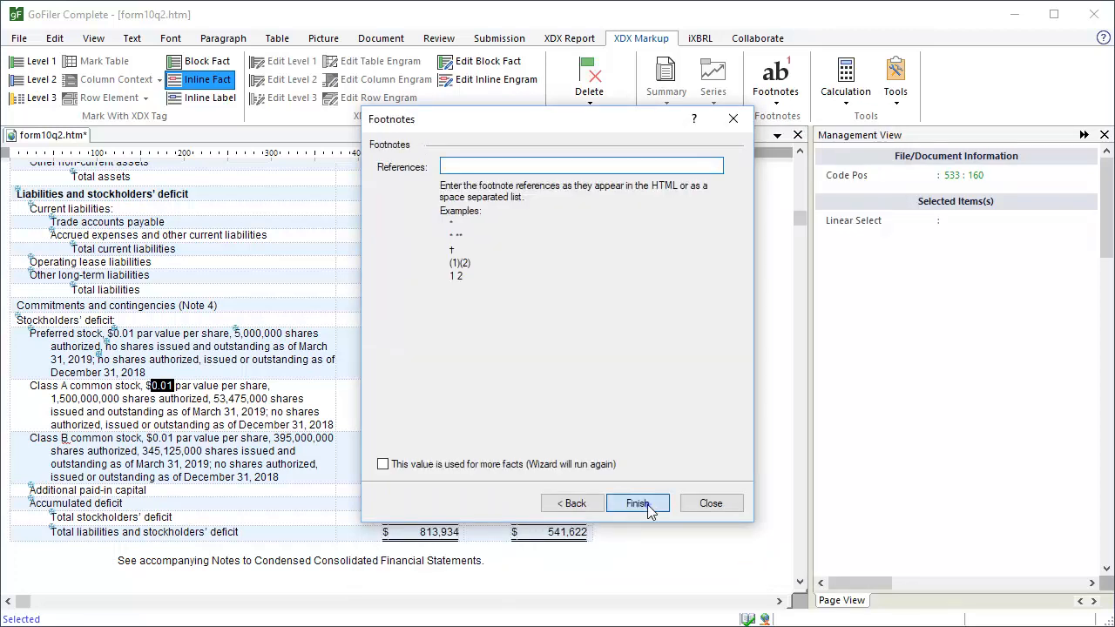
{"action": "left_click", "coordinate": [647, 504]}
- Start an inline fact on the Class A 1,500,000,000 authorized shares with element CommonStockSharesAuthorized, labelled "Common stock, authorized"
{"action": "left_click_drag", "start_coordinate": [121, 398], "coordinate": [50, 398]}
{"action": "left_click", "coordinate": [207, 79]}
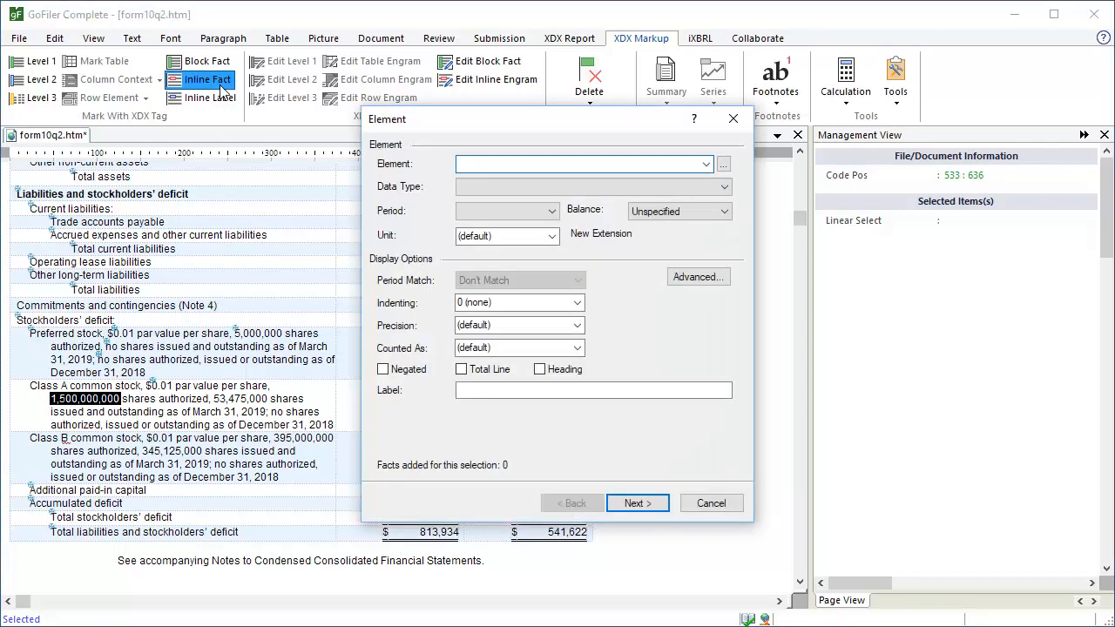
{"action": "left_click", "coordinate": [723, 170]}
{"action": "type", "text": "common stock authorized"}
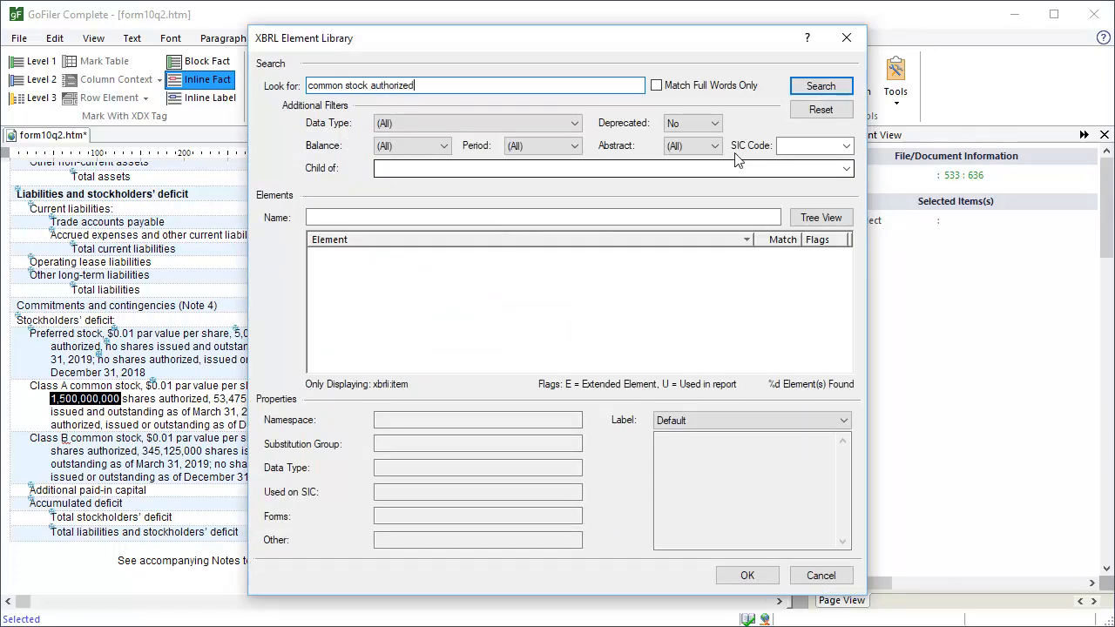
{"action": "left_click", "coordinate": [819, 87]}
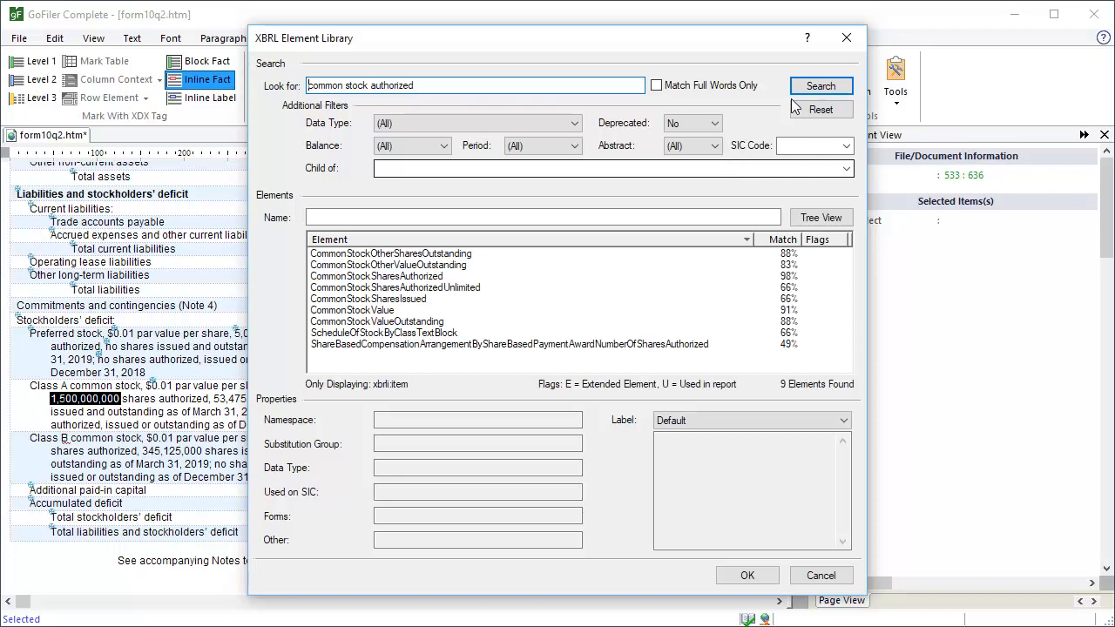
{"action": "left_click", "coordinate": [433, 277]}
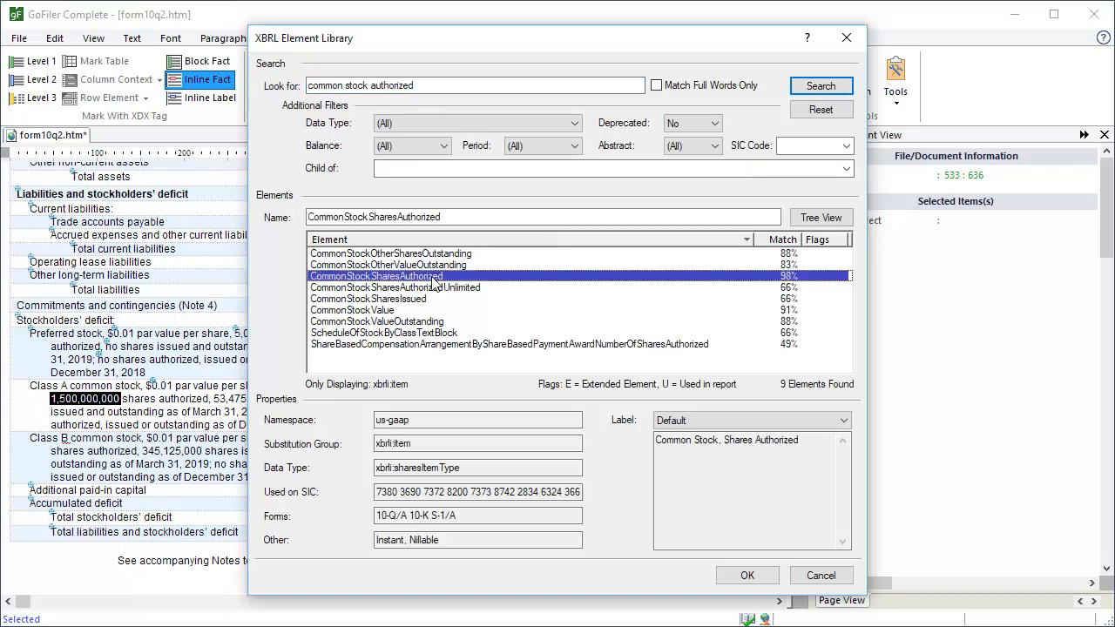
{"action": "left_click", "coordinate": [748, 575]}
{"action": "left_click", "coordinate": [465, 392]}
{"action": "type", "text": "Common stock, authorized"}
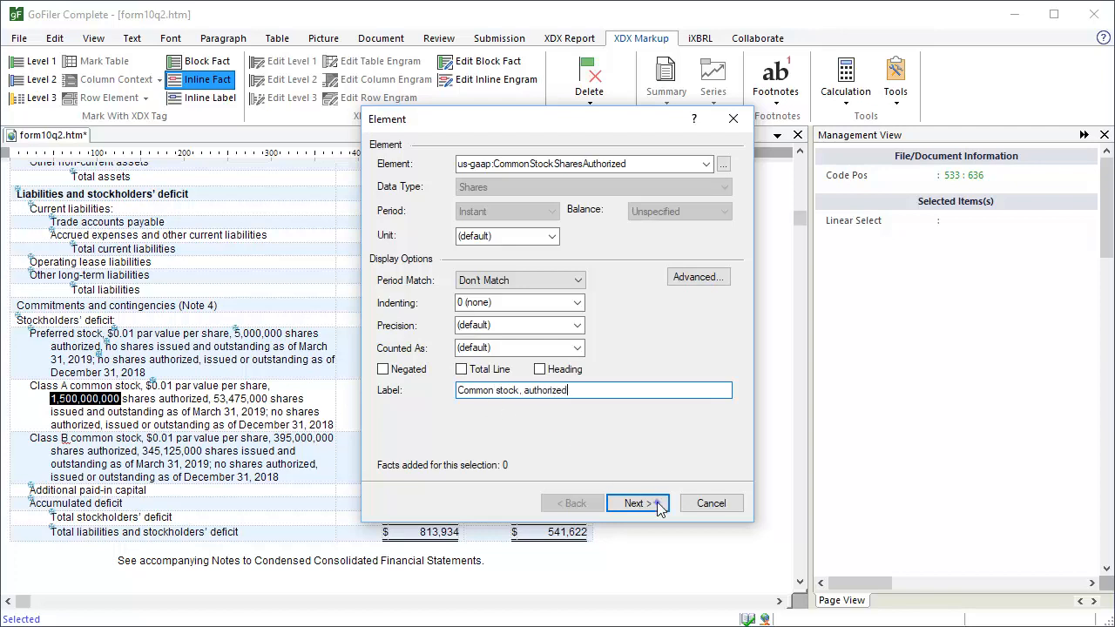
- Assign the existing 2019-03-31 CommonClassAMember context to the Class A authorized shares fact and finish it
{"action": "left_click", "coordinate": [637, 503]}
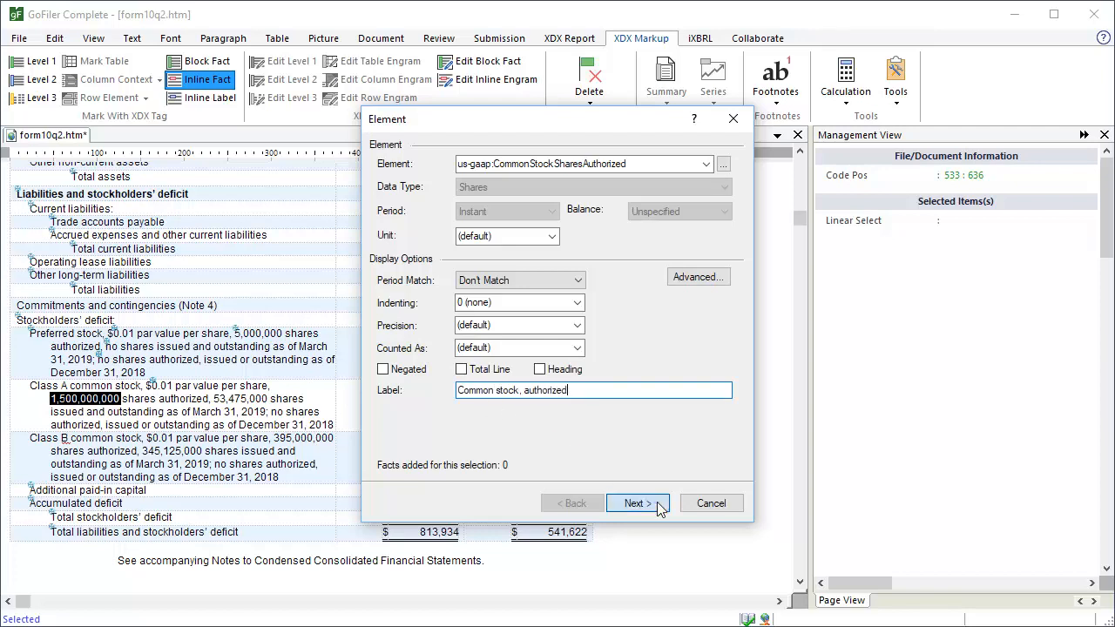
{"action": "left_click", "coordinate": [735, 167]}
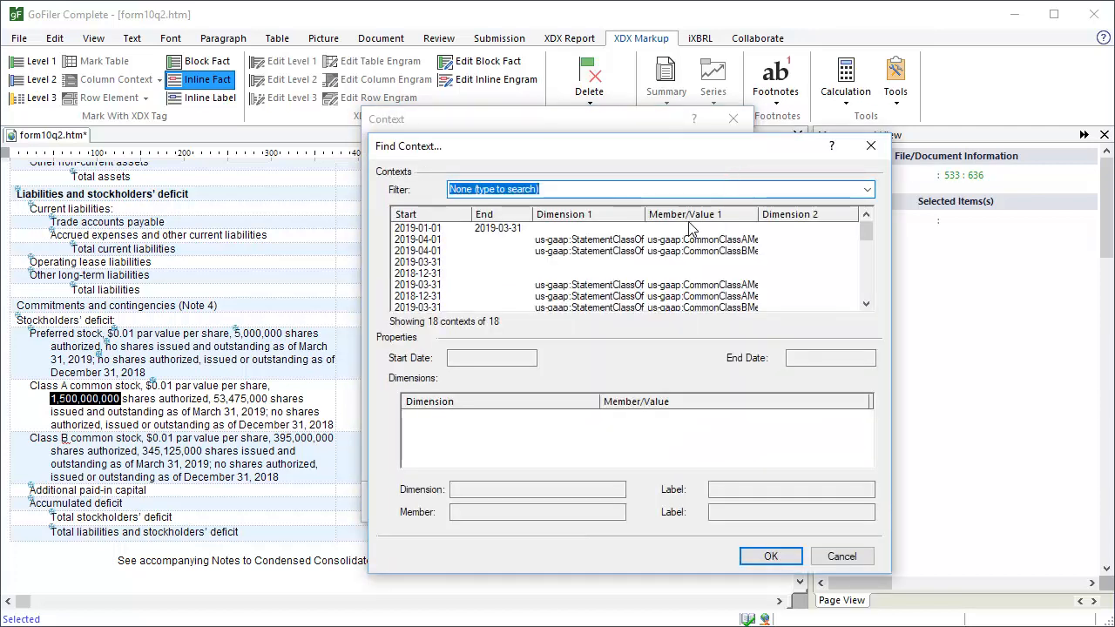
{"action": "left_click", "coordinate": [638, 288]}
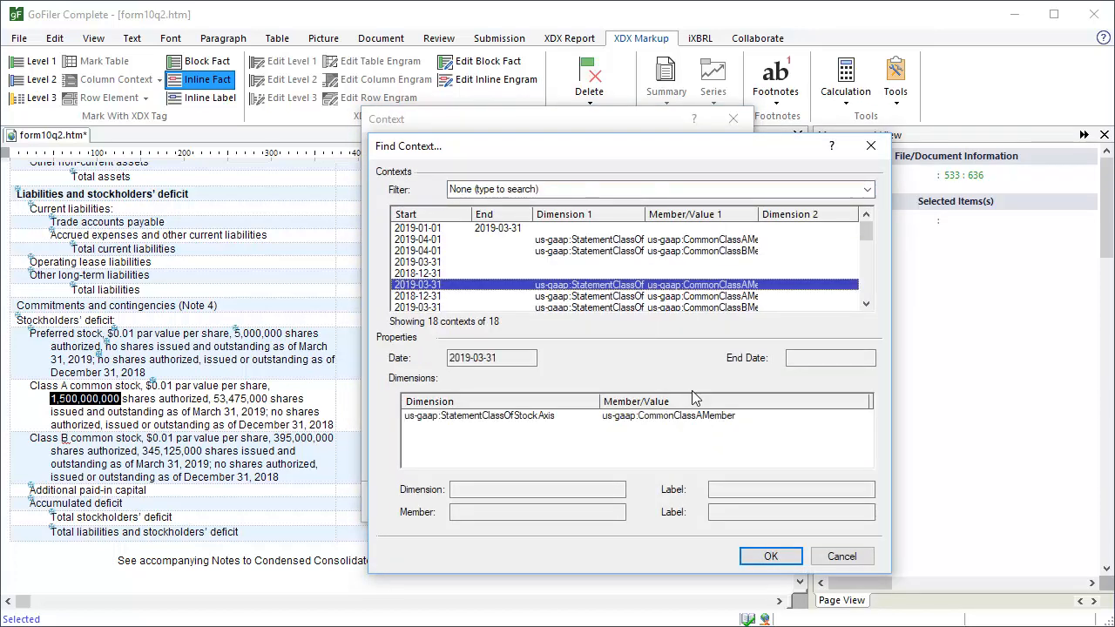
{"action": "left_click", "coordinate": [773, 553]}
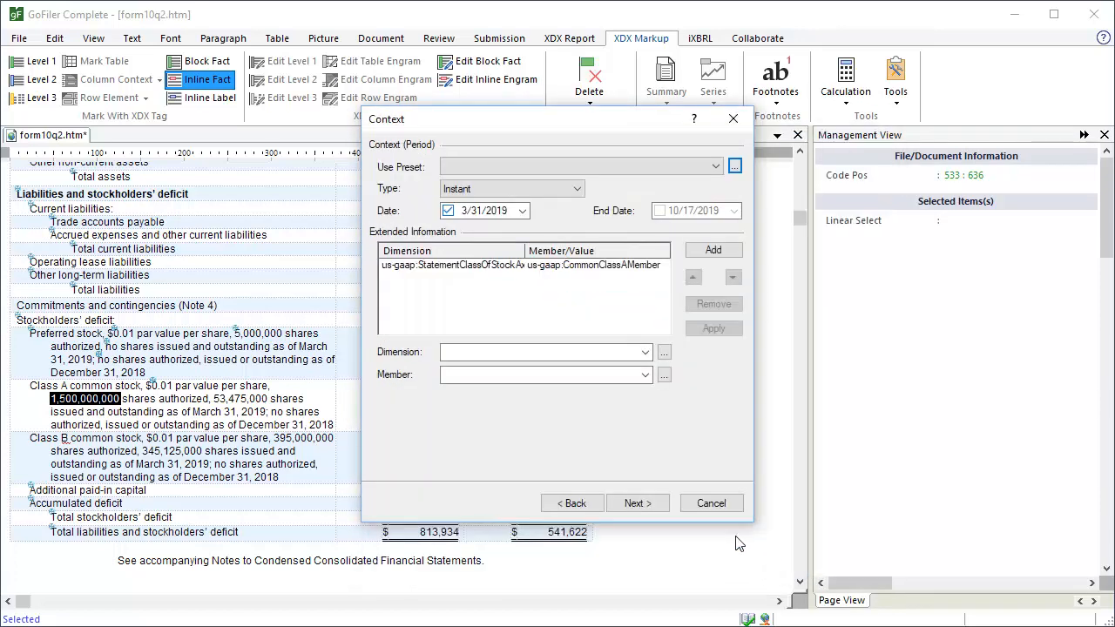
{"action": "left_click", "coordinate": [635, 503]}
{"action": "left_click", "coordinate": [636, 503]}
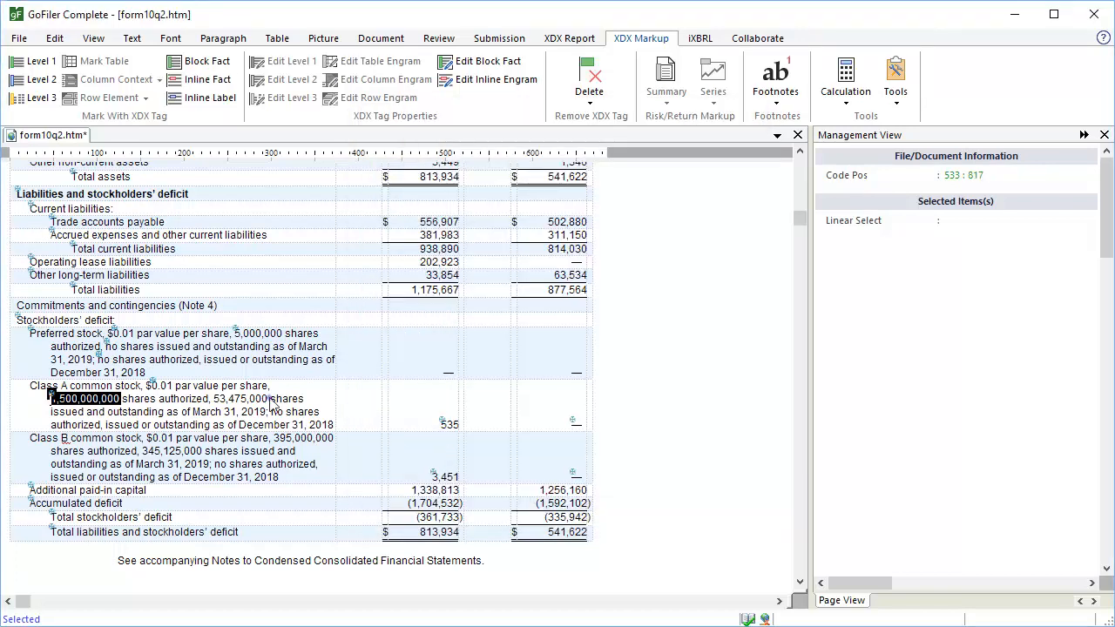
- Start an inline fact on the Class A 53,475,000 shares with element CommonStockSharesIssued, labelled "Common stock, issued"
{"action": "left_click_drag", "start_coordinate": [268, 399], "coordinate": [214, 399]}
{"action": "left_click", "coordinate": [218, 84]}
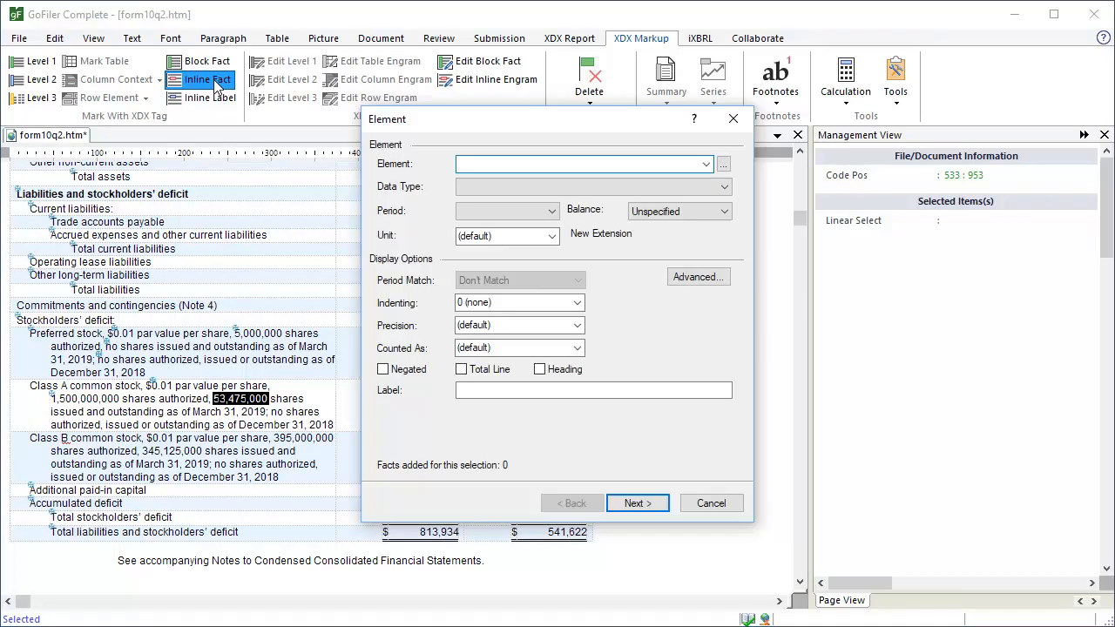
{"action": "type", "text": "CommonStoc"}
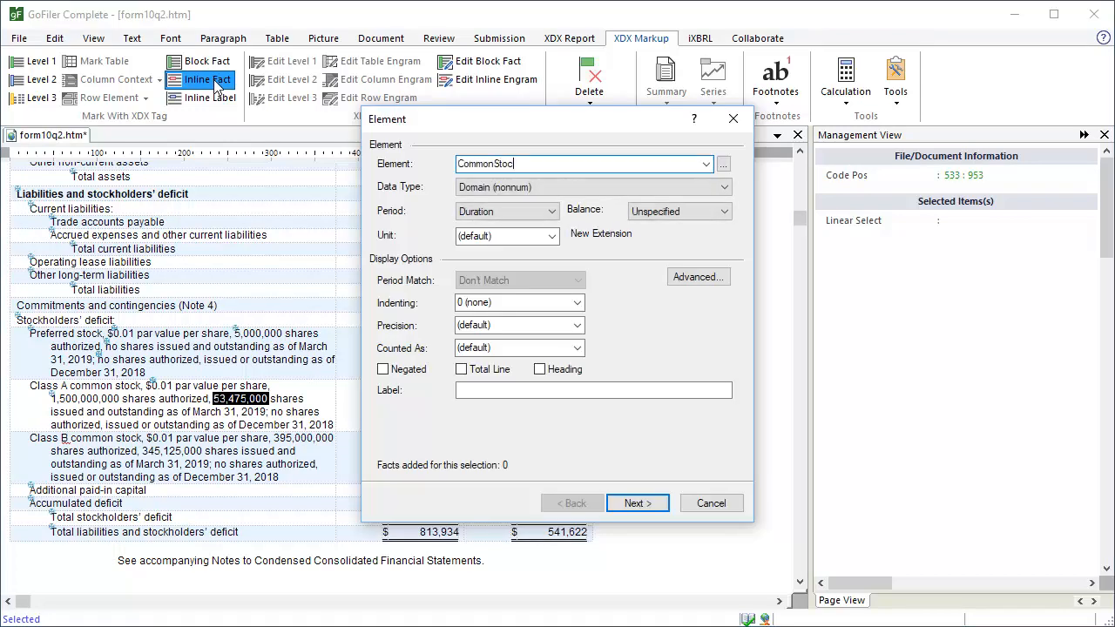
{"action": "type", "text": "kSharesIssued"}
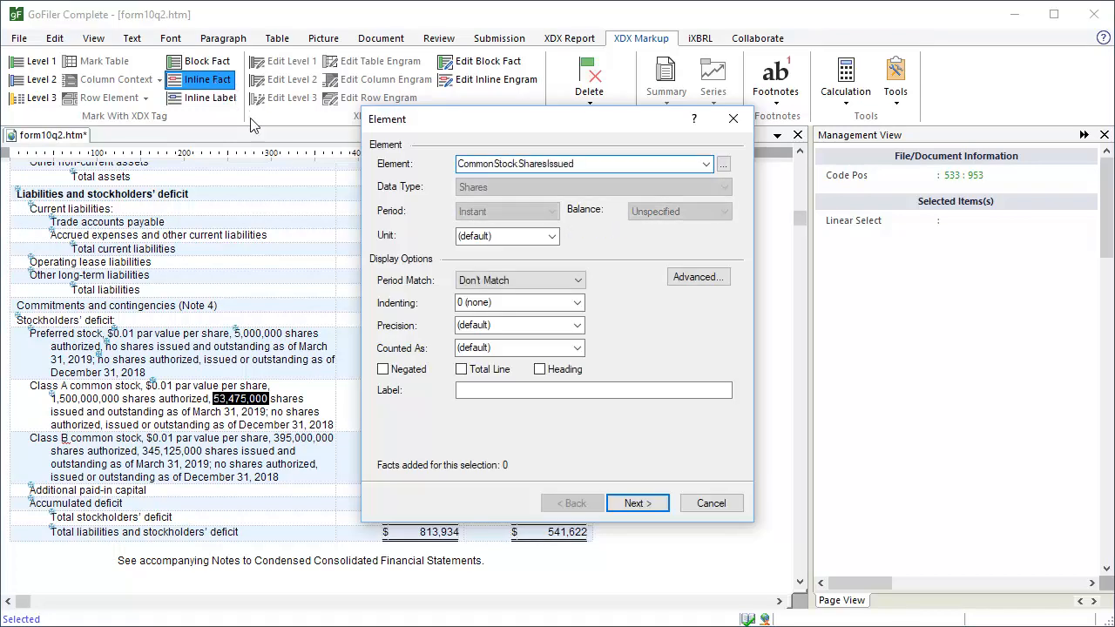
{"action": "left_click", "coordinate": [462, 390]}
{"action": "type", "text": "Comm"}
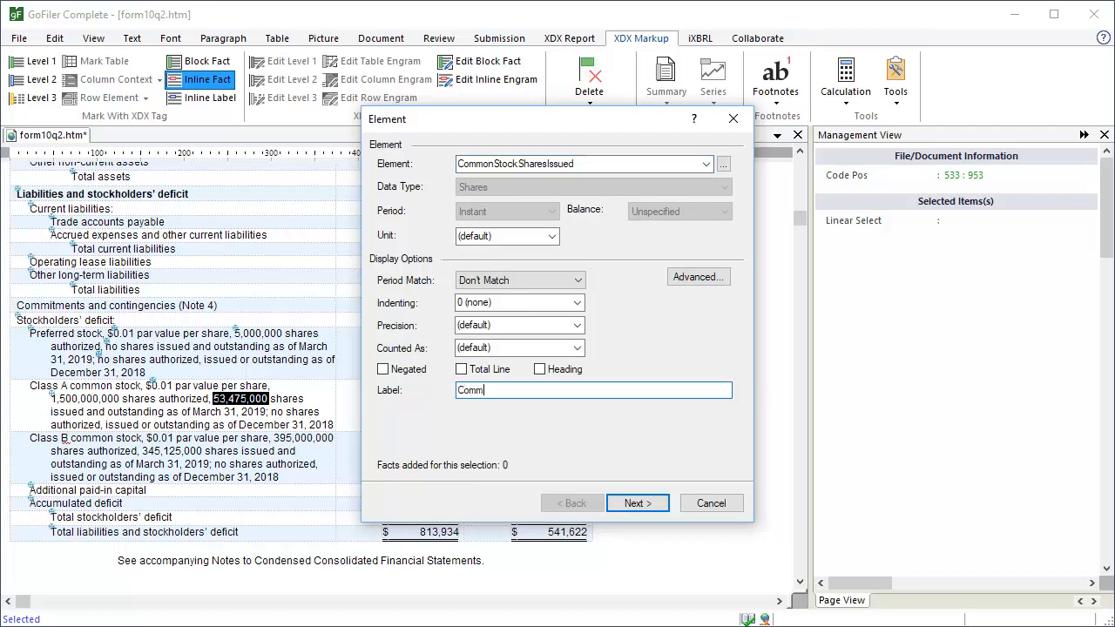
{"action": "type", "text": "on stock, issued"}
- Assign the existing 2019-03-31 CommonClassAMember context and finish the issued shares fact, marking the value as used for more facts
{"action": "left_click", "coordinate": [649, 500]}
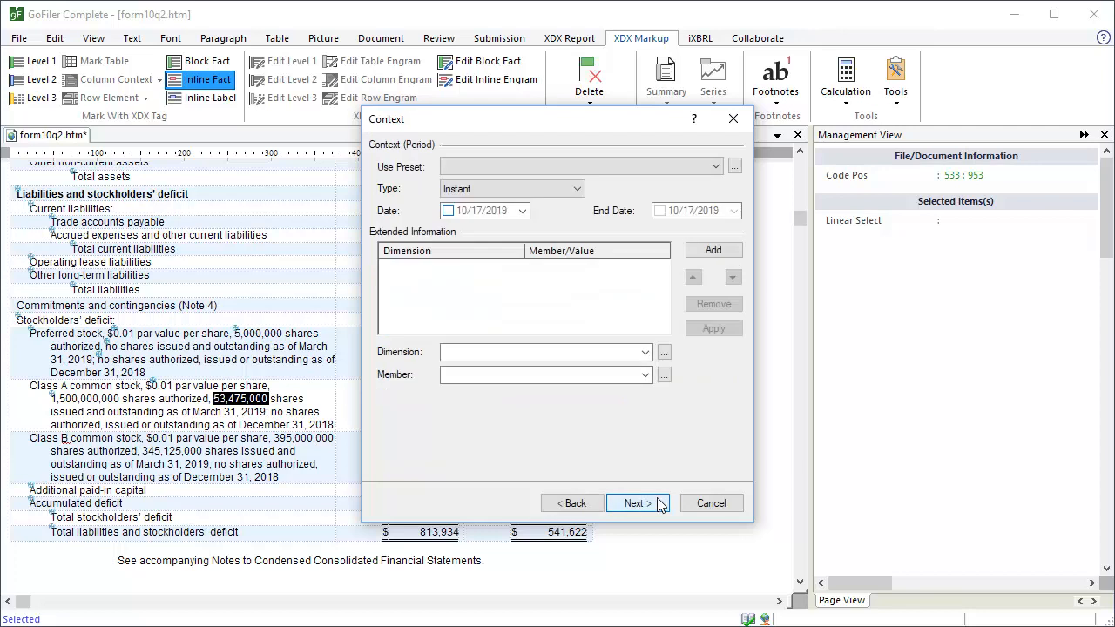
{"action": "left_click", "coordinate": [736, 167]}
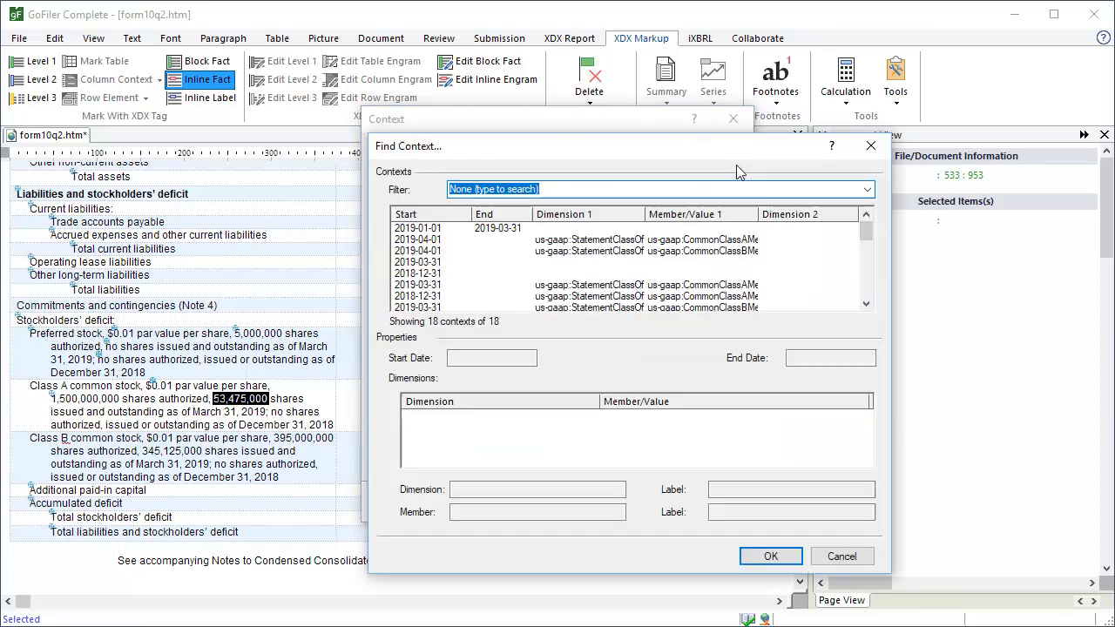
{"action": "left_click", "coordinate": [648, 285]}
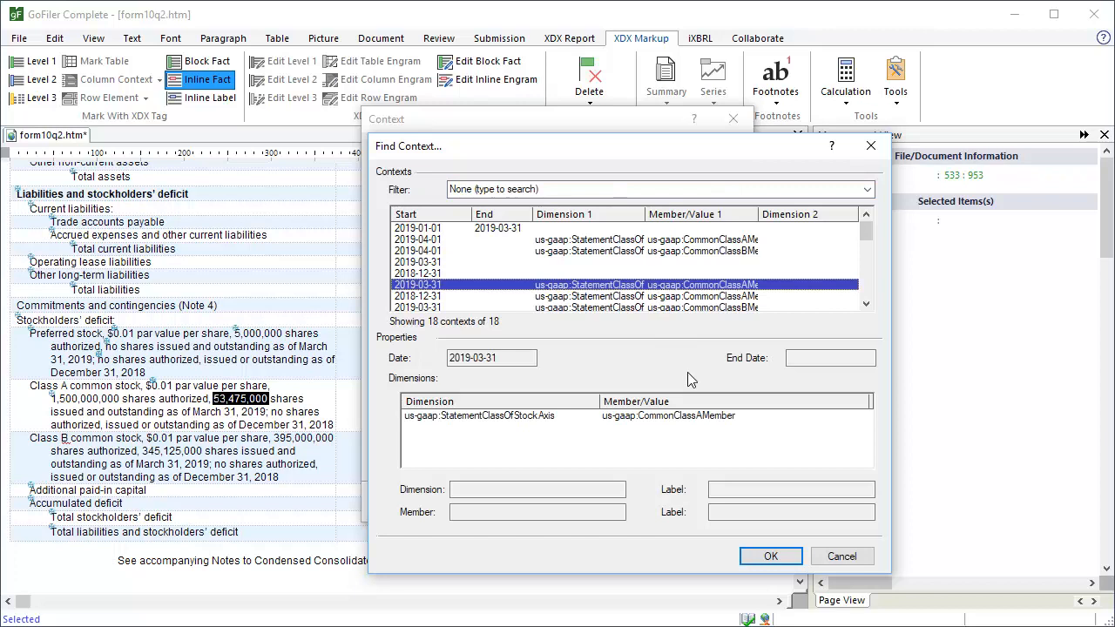
{"action": "left_click", "coordinate": [769, 557]}
{"action": "left_click", "coordinate": [636, 503]}
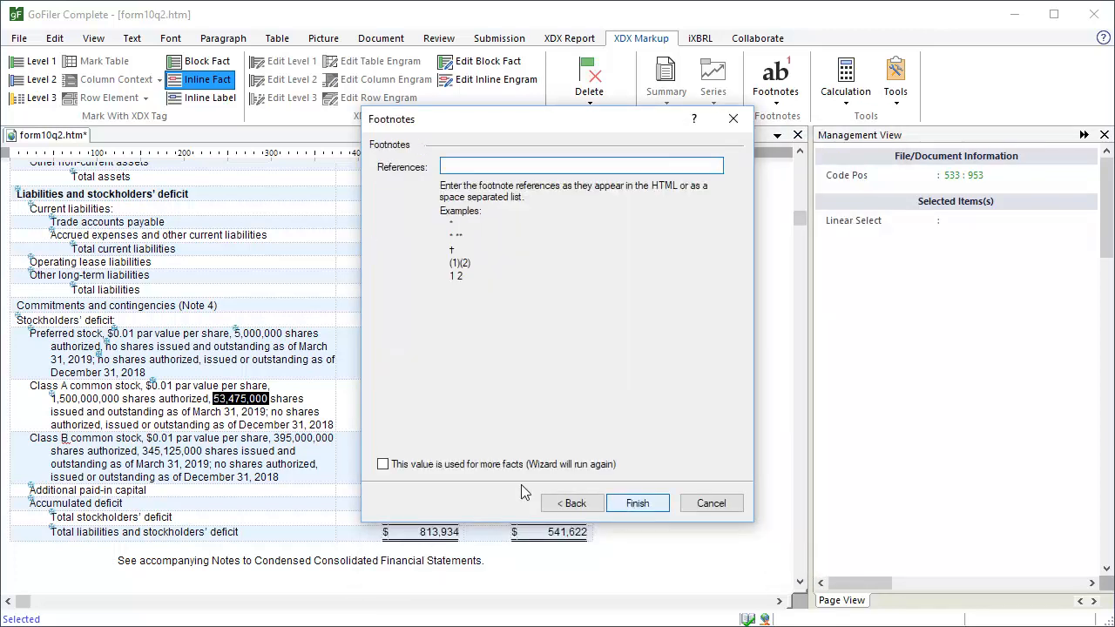
{"action": "left_click", "coordinate": [383, 465]}
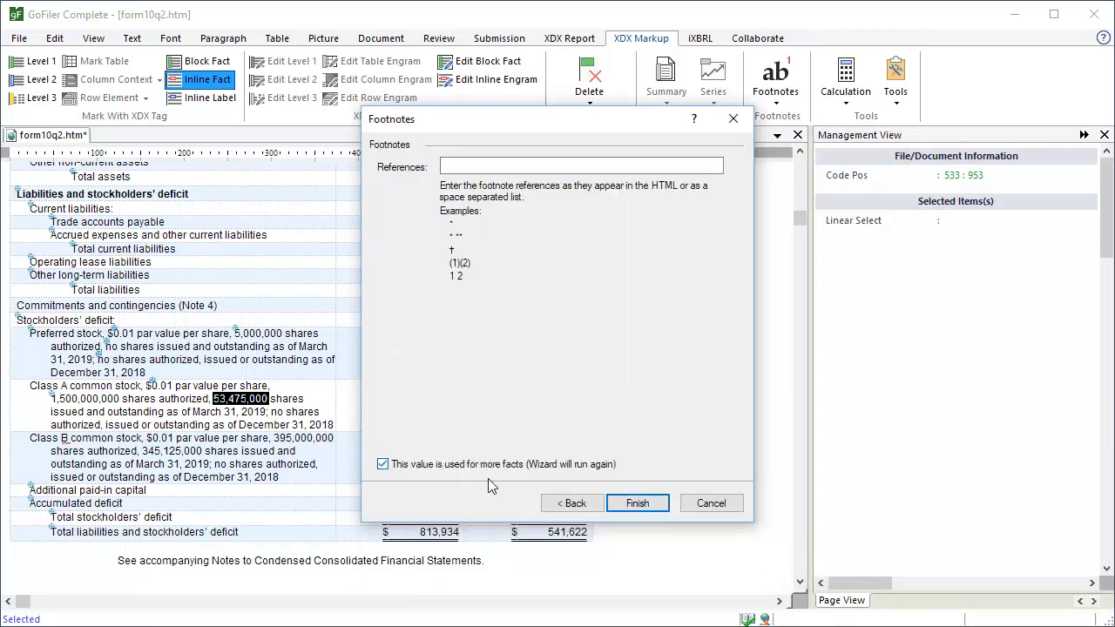
{"action": "left_click", "coordinate": [645, 505]}
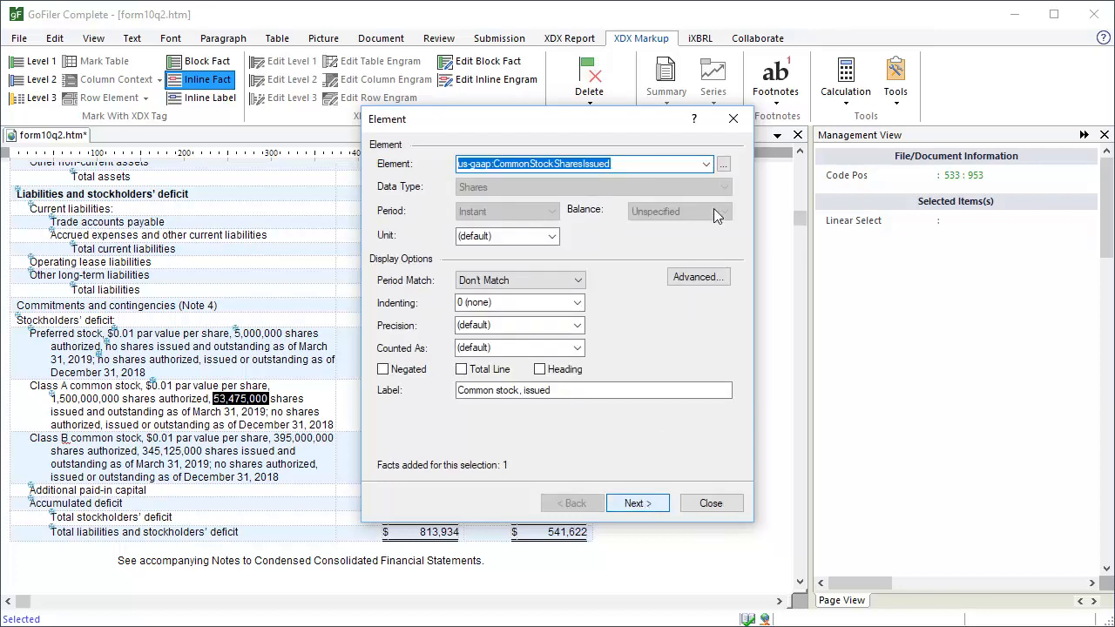
- Add a second fact to the 53,475,000 shares with element CommonStockSharesOutstanding, labelled "Common stock, outstanding", keeping the 3/31/2019 CommonClassAMember context
{"action": "left_click", "coordinate": [724, 165]}
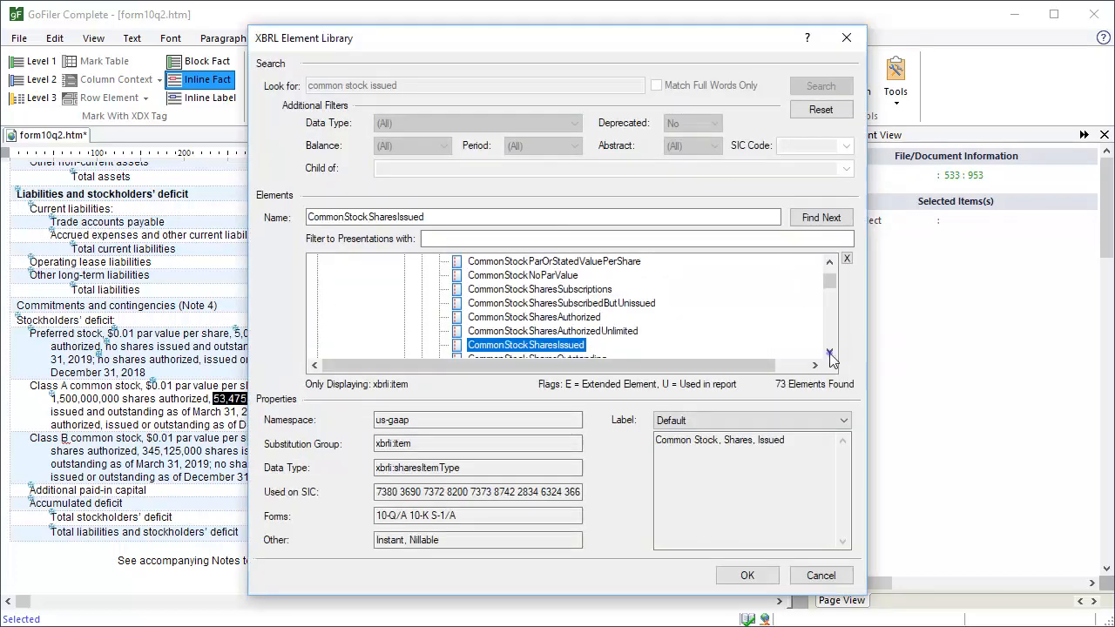
{"action": "left_click", "coordinate": [829, 350]}
{"action": "left_click", "coordinate": [592, 346]}
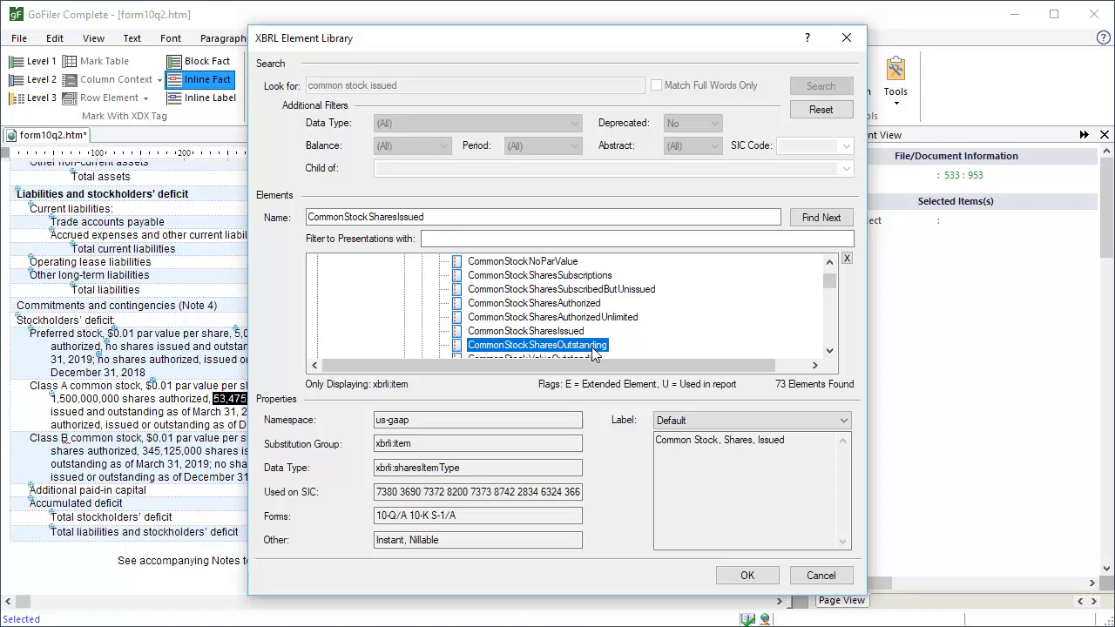
{"action": "left_click", "coordinate": [749, 575]}
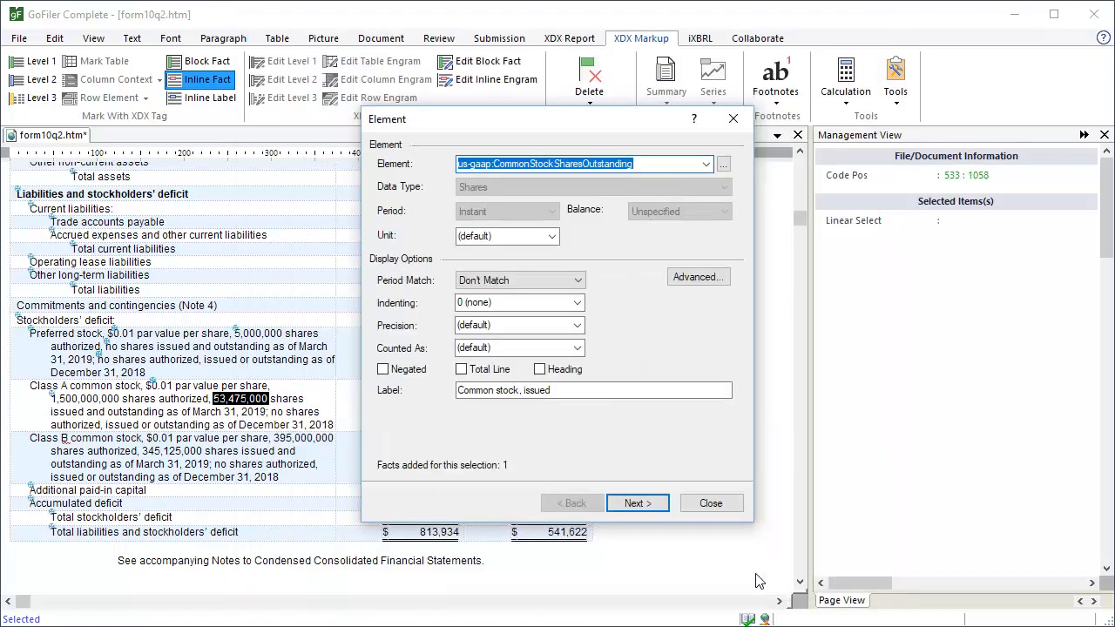
{"action": "double_click", "coordinate": [543, 390]}
{"action": "type", "text": "outstanding"}
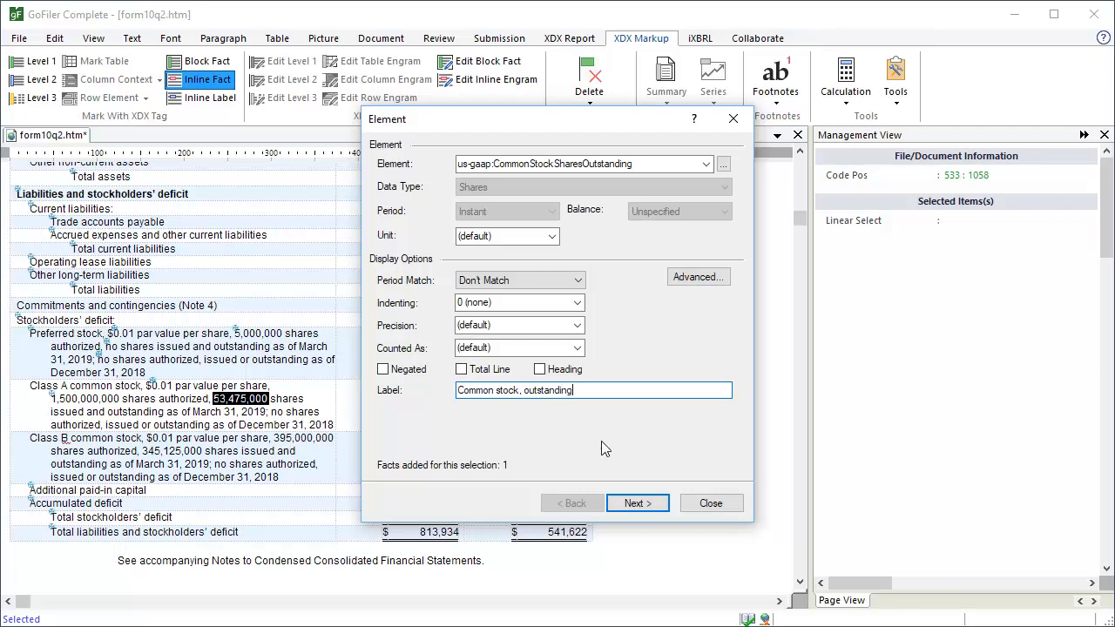
{"action": "left_click", "coordinate": [636, 503]}
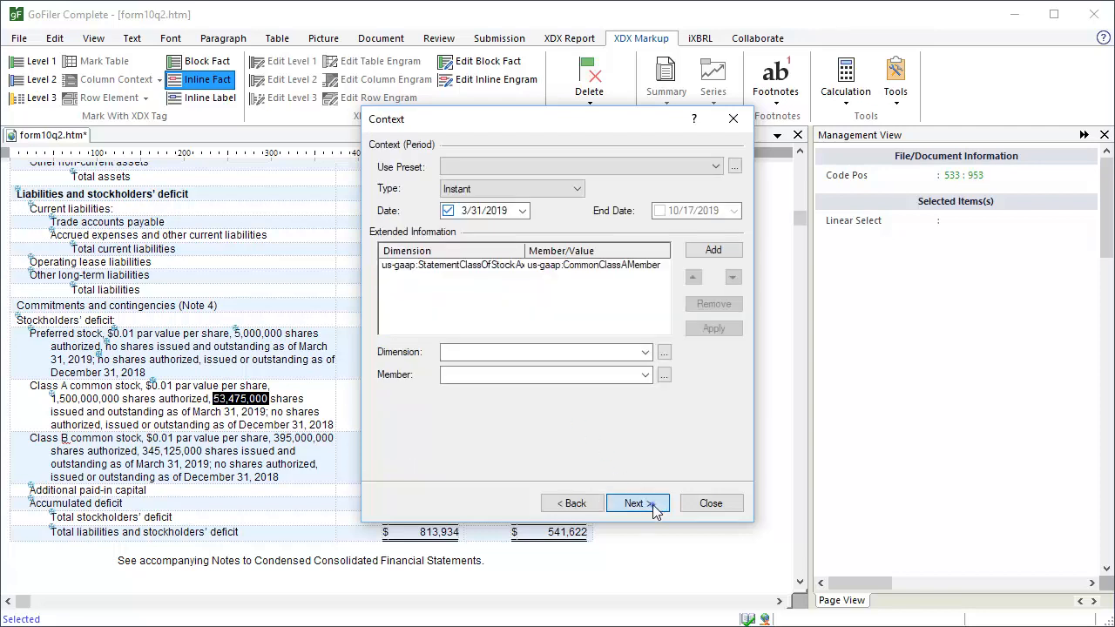
{"action": "left_click", "coordinate": [635, 504]}
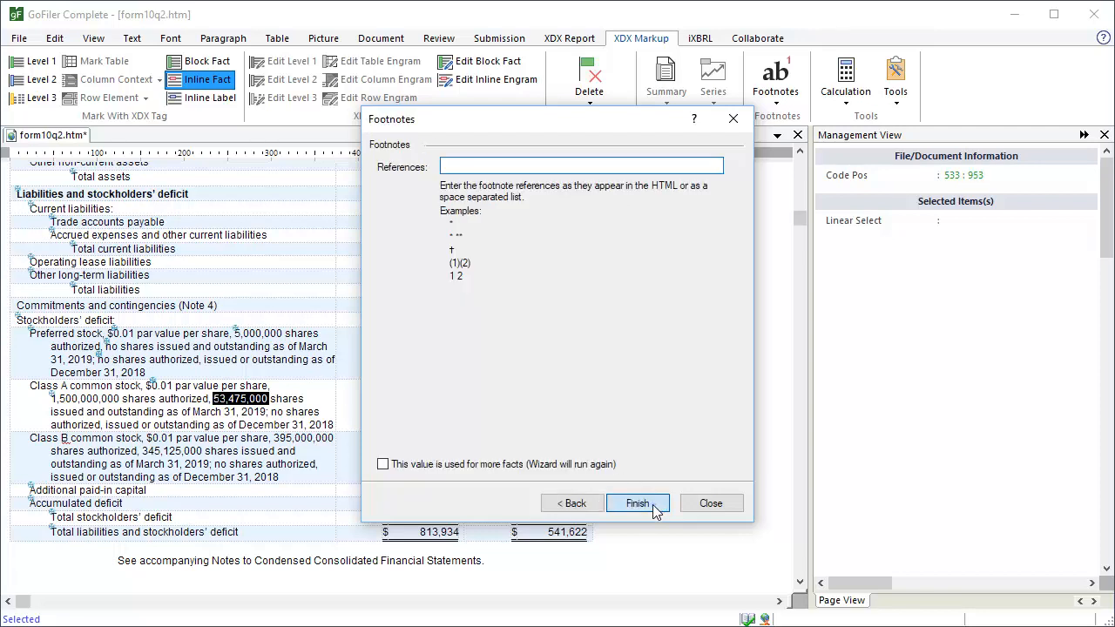
{"action": "left_click", "coordinate": [637, 503]}
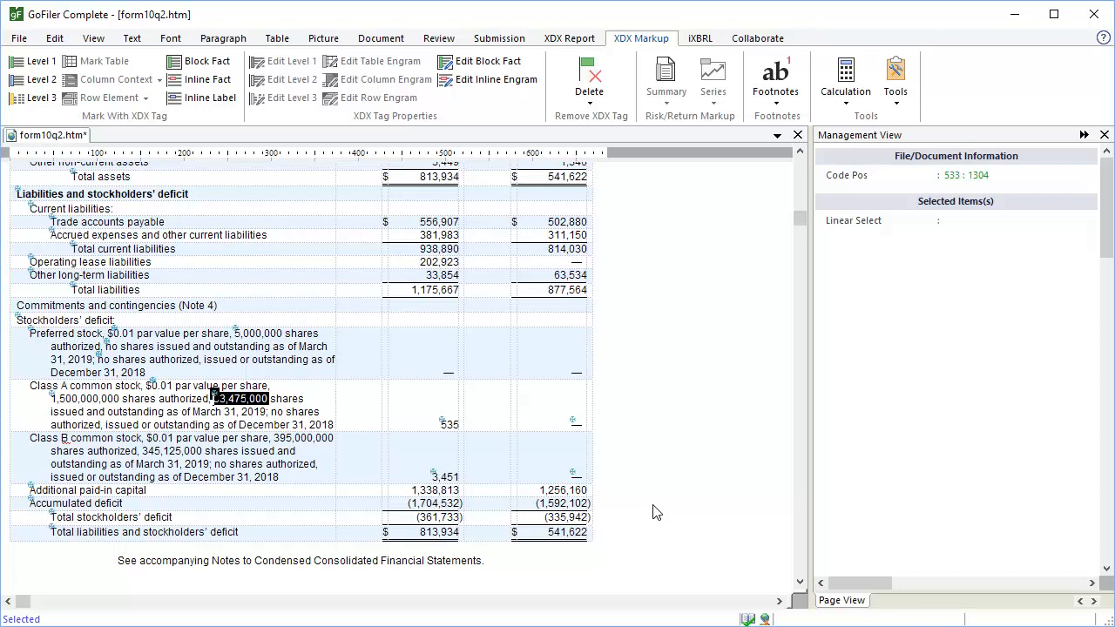
- Start an inline fact on the word "no" in the Class A common stock text with element us-gaap:CommonStockSharesAuthorized
{"action": "double_click", "coordinate": [277, 411]}
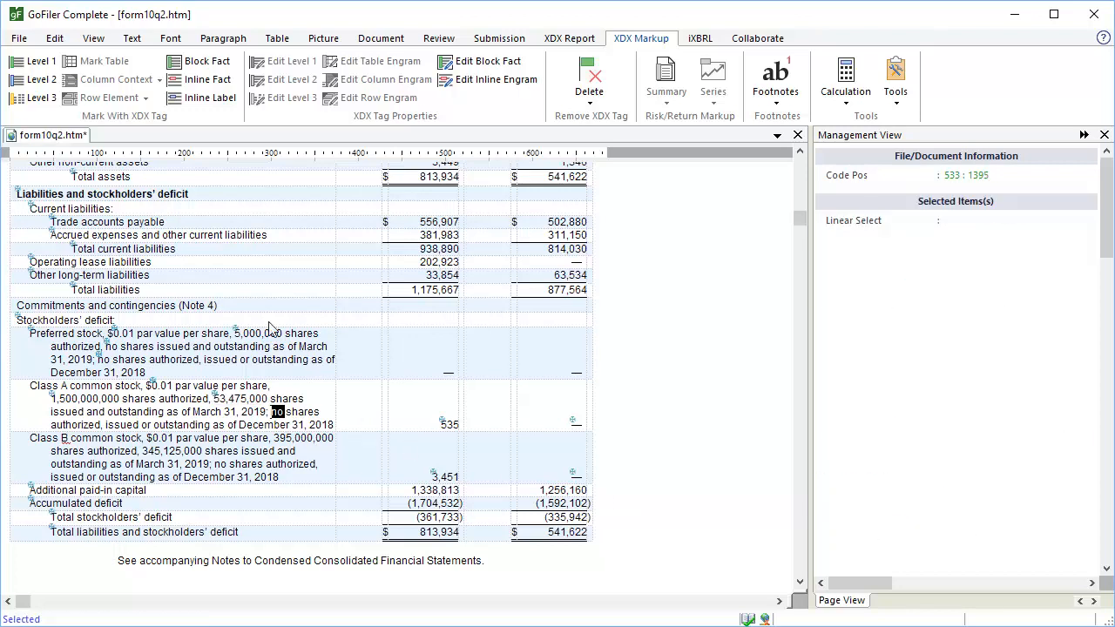
{"action": "left_click", "coordinate": [226, 86]}
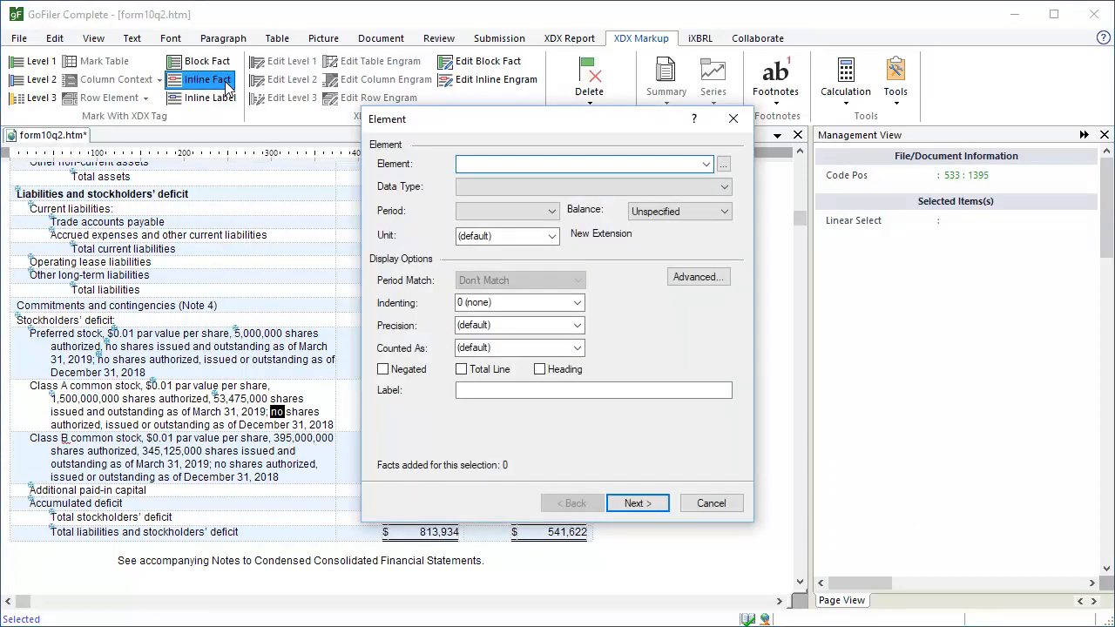
{"action": "left_click", "coordinate": [705, 165]}
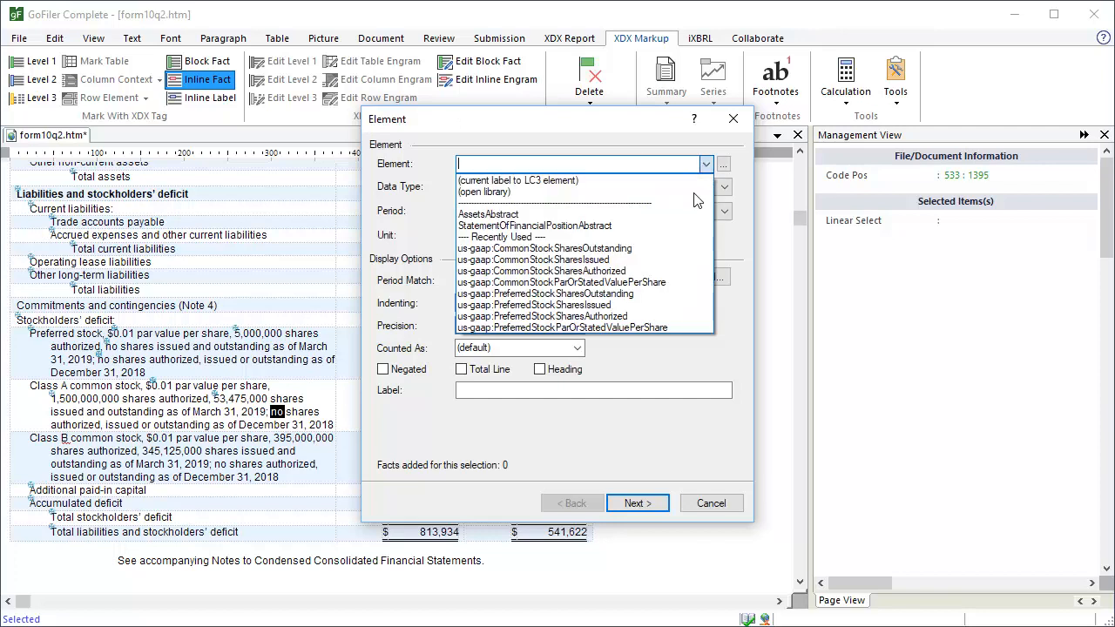
{"action": "left_click", "coordinate": [664, 271]}
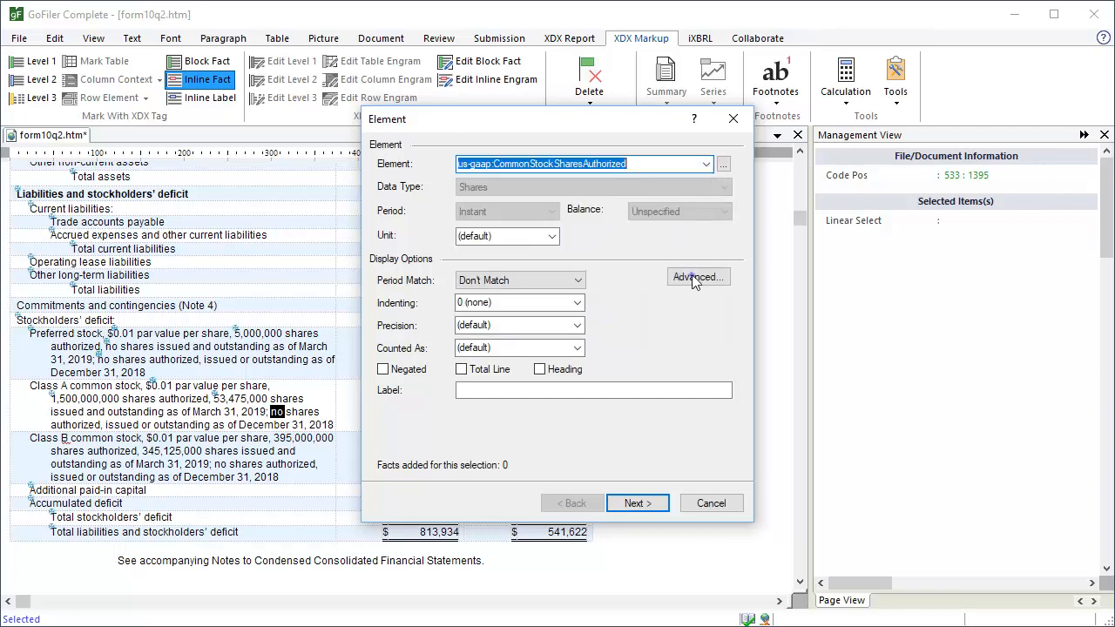
- Set the fact's special zero processing to interpret 'No' as 0 and label it "Common stock, authorized"
{"action": "left_click", "coordinate": [696, 277]}
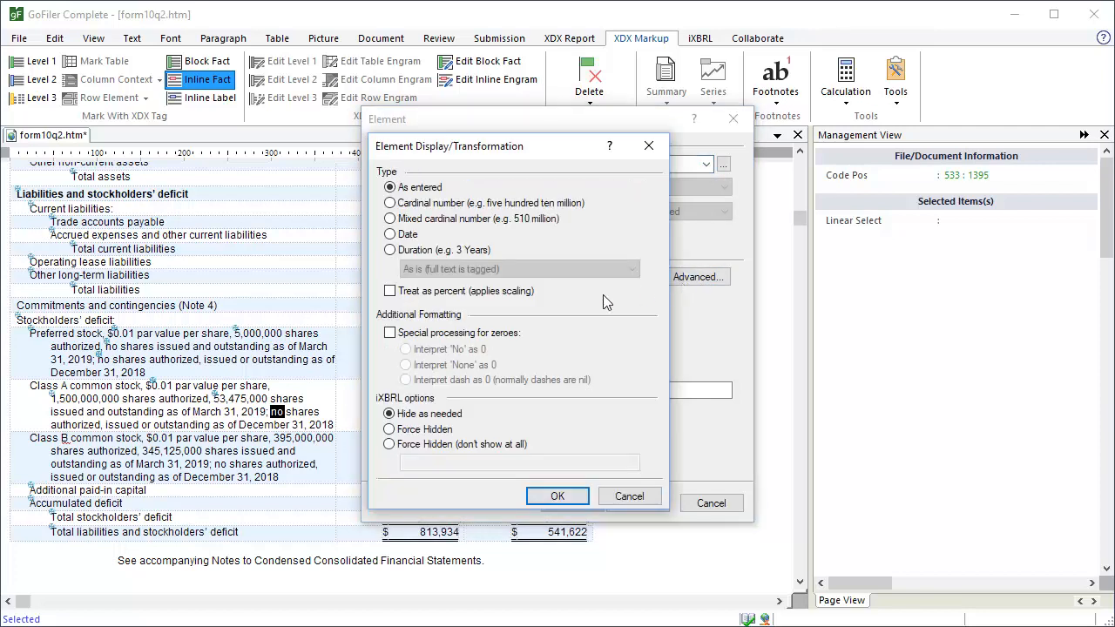
{"action": "left_click", "coordinate": [389, 333]}
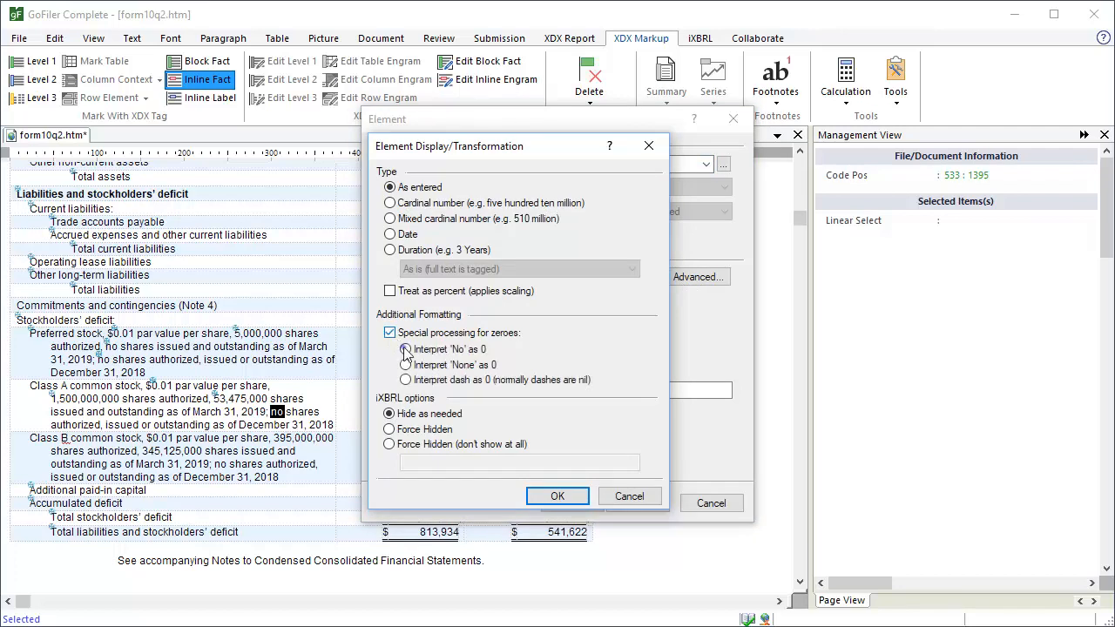
{"action": "left_click", "coordinate": [405, 349]}
{"action": "left_click", "coordinate": [557, 495]}
{"action": "left_click", "coordinate": [463, 390]}
{"action": "type", "text": "C"}
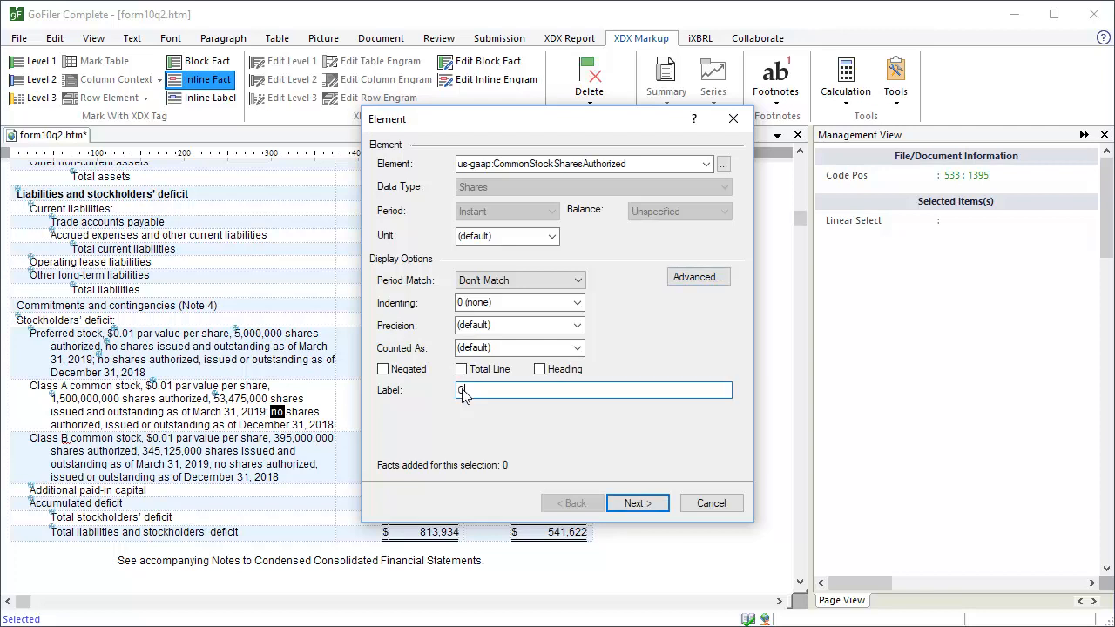
{"action": "type", "text": "ommon stock, authorized"}
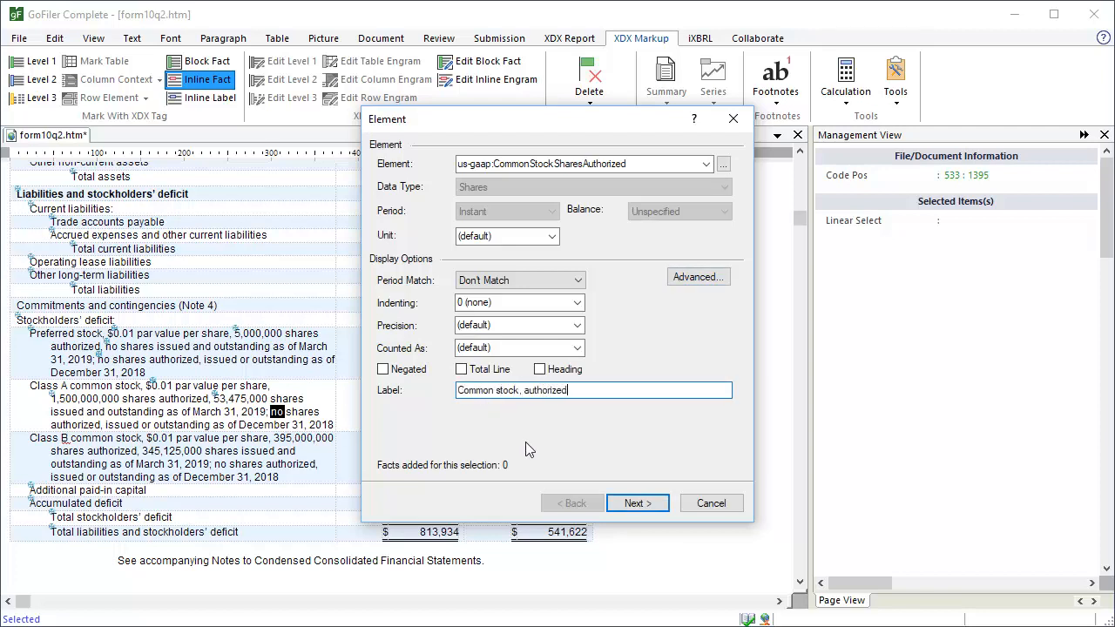
- Assign the existing 2018-12-31 CommonClassAMember context and finish the authorized shares fact, marking the value as used for more facts
{"action": "left_click", "coordinate": [650, 504]}
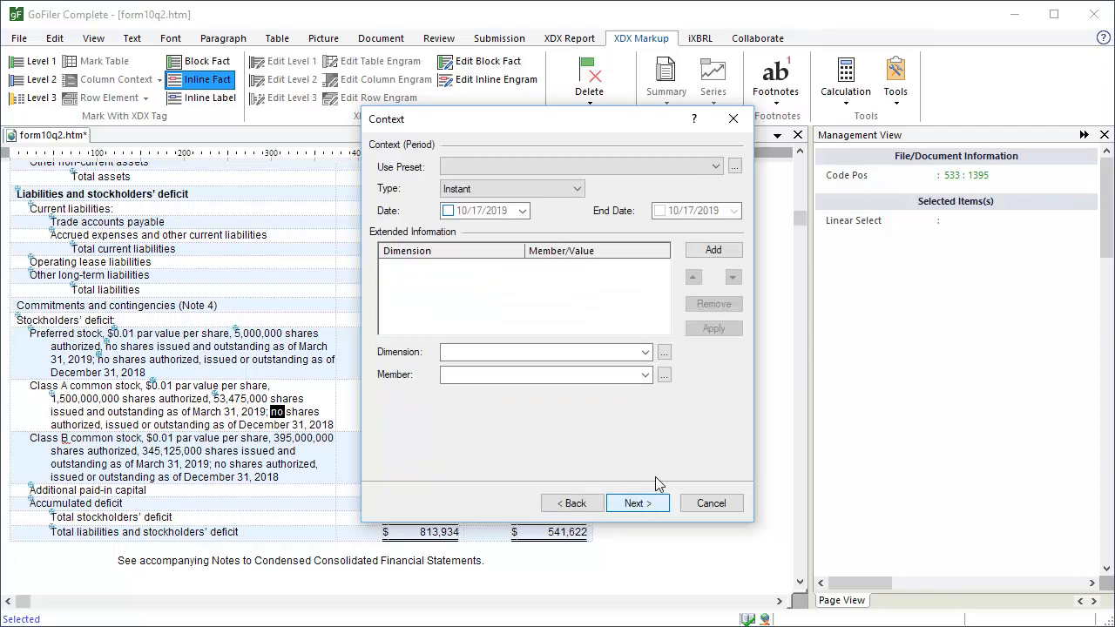
{"action": "left_click", "coordinate": [735, 167]}
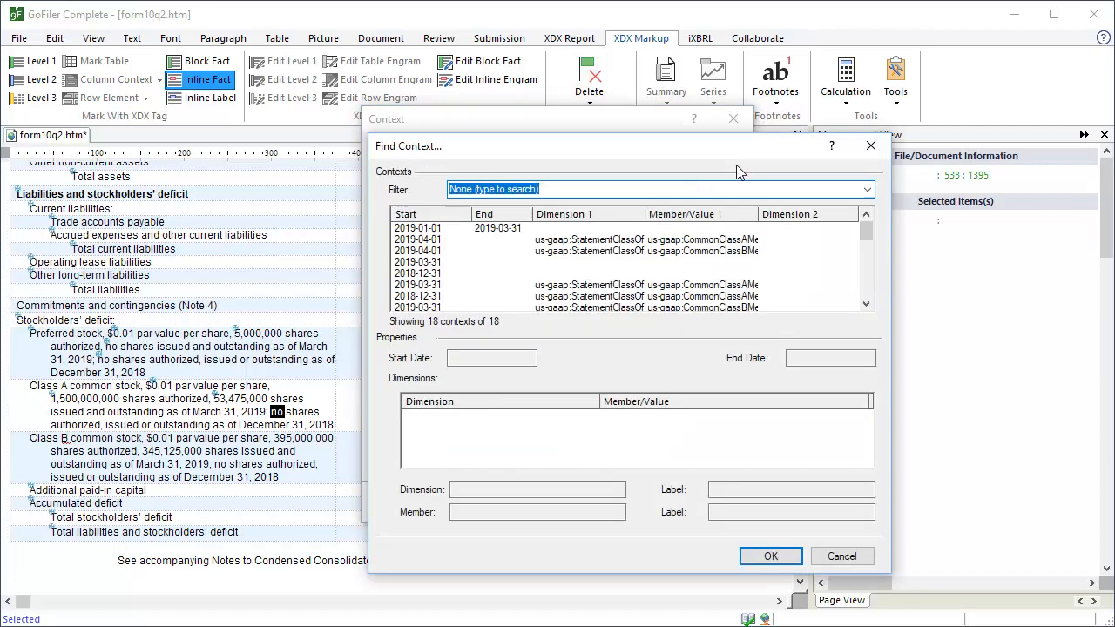
{"action": "left_click", "coordinate": [693, 296]}
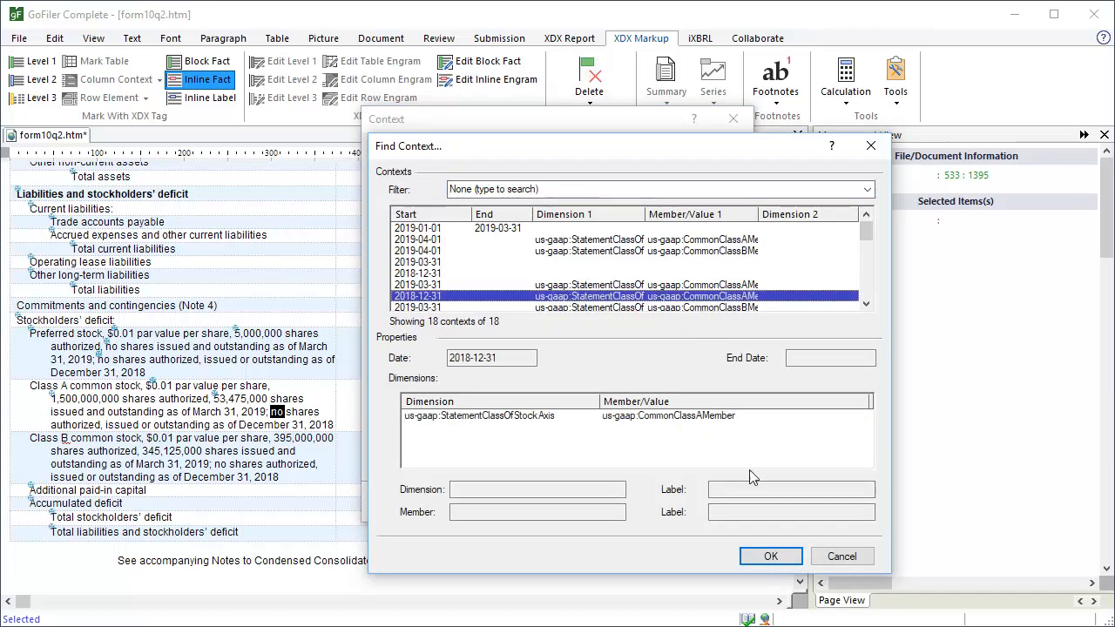
{"action": "left_click", "coordinate": [775, 556]}
{"action": "left_click", "coordinate": [635, 503]}
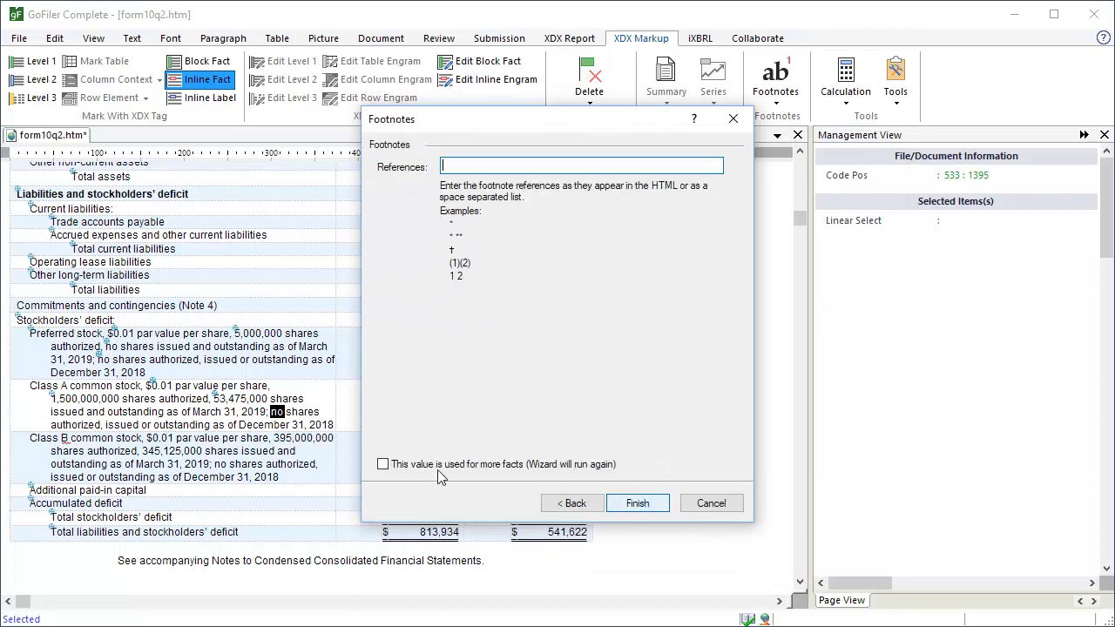
{"action": "left_click", "coordinate": [384, 464]}
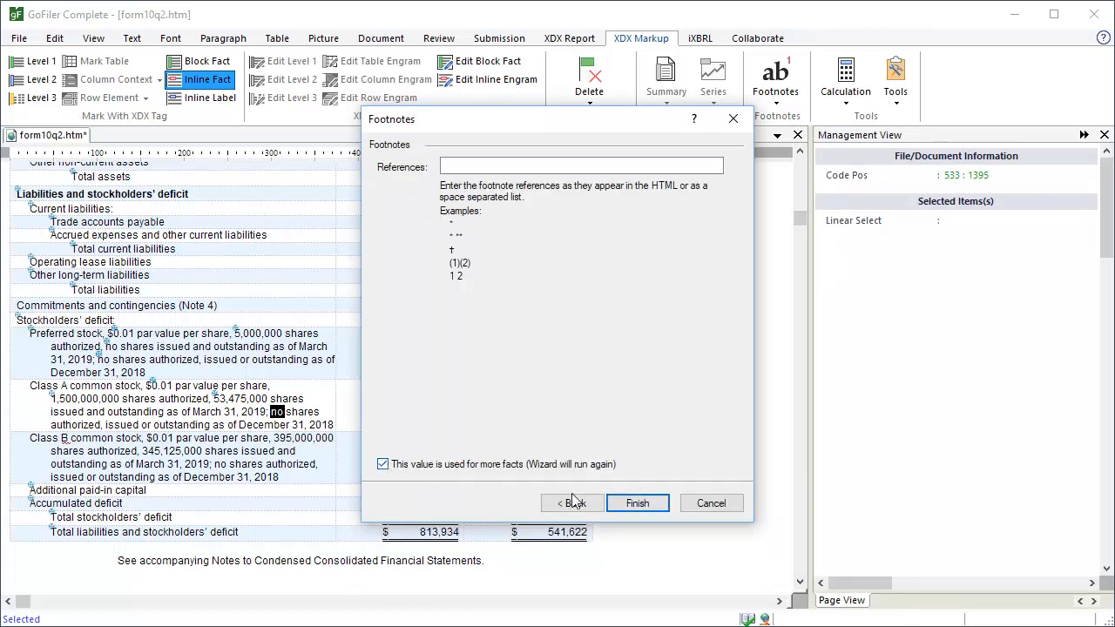
{"action": "left_click", "coordinate": [640, 505]}
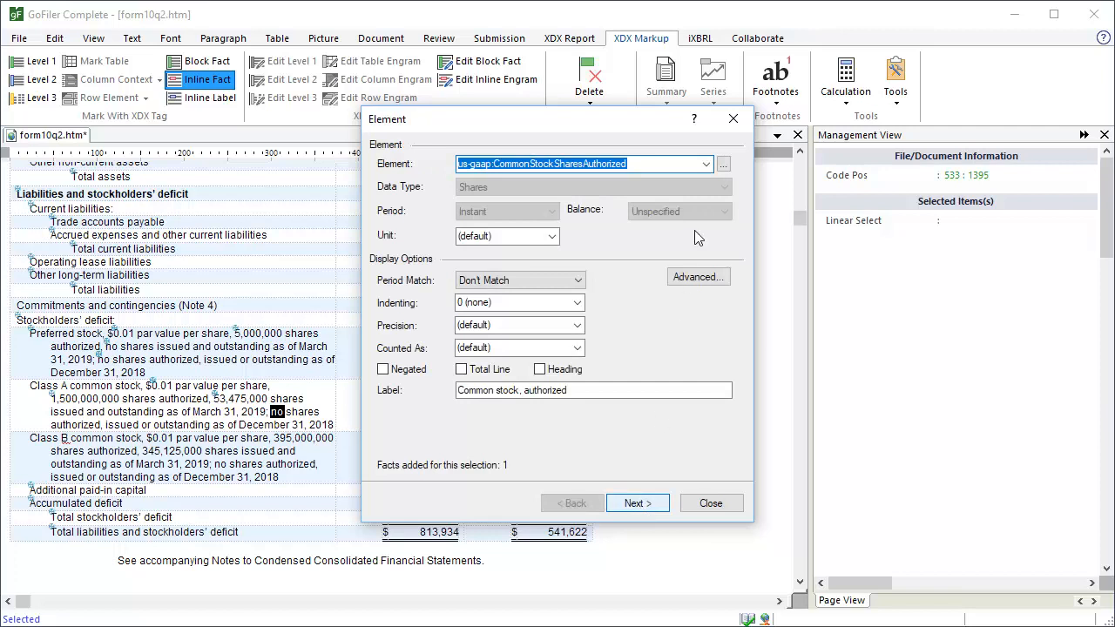
- Add a second fact to "no" with element CommonStockSharesIssued, labelled "Common stock, issued", keeping the 12/31/2018 CommonClassAMember context and marking the value for more facts
{"action": "left_click", "coordinate": [707, 164]}
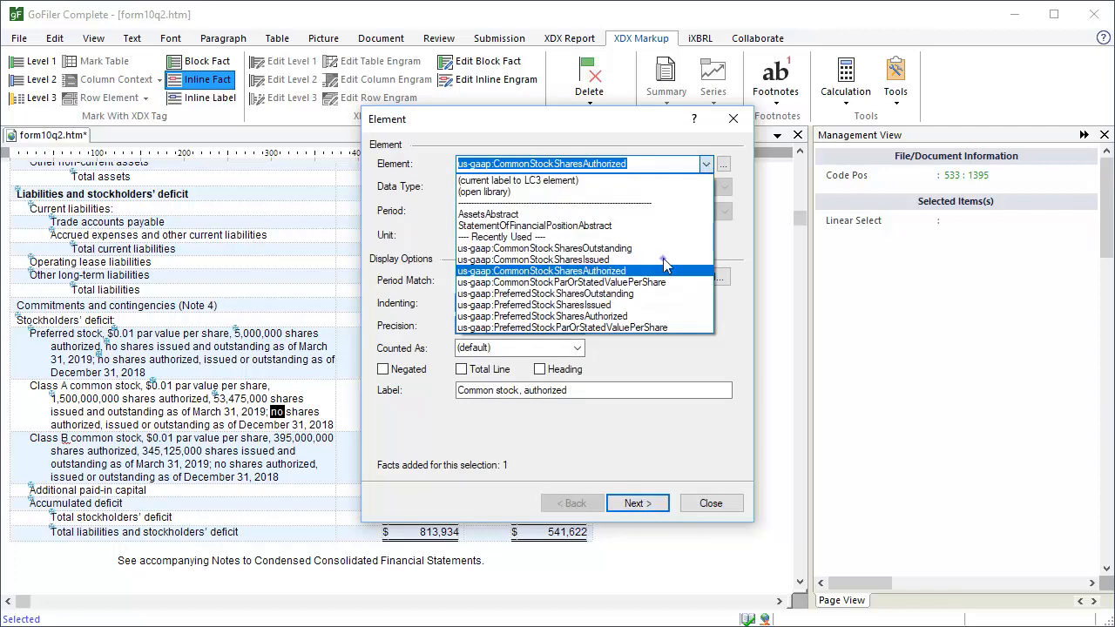
{"action": "left_click", "coordinate": [663, 259]}
{"action": "left_click", "coordinate": [569, 391]}
{"action": "key", "text": "BackSpace"}
{"action": "key", "text": "BackSpace"}
{"action": "key", "text": "BackSpace"}
{"action": "key", "text": "BackSpace"}
{"action": "key", "text": "BackSpace"}
{"action": "key", "text": "BackSpace"}
{"action": "key", "text": "BackSpace"}
{"action": "key", "text": "BackSpace"}
{"action": "key", "text": "BackSpace"}
{"action": "key", "text": "BackSpace"}
{"action": "type", "text": "issued"}
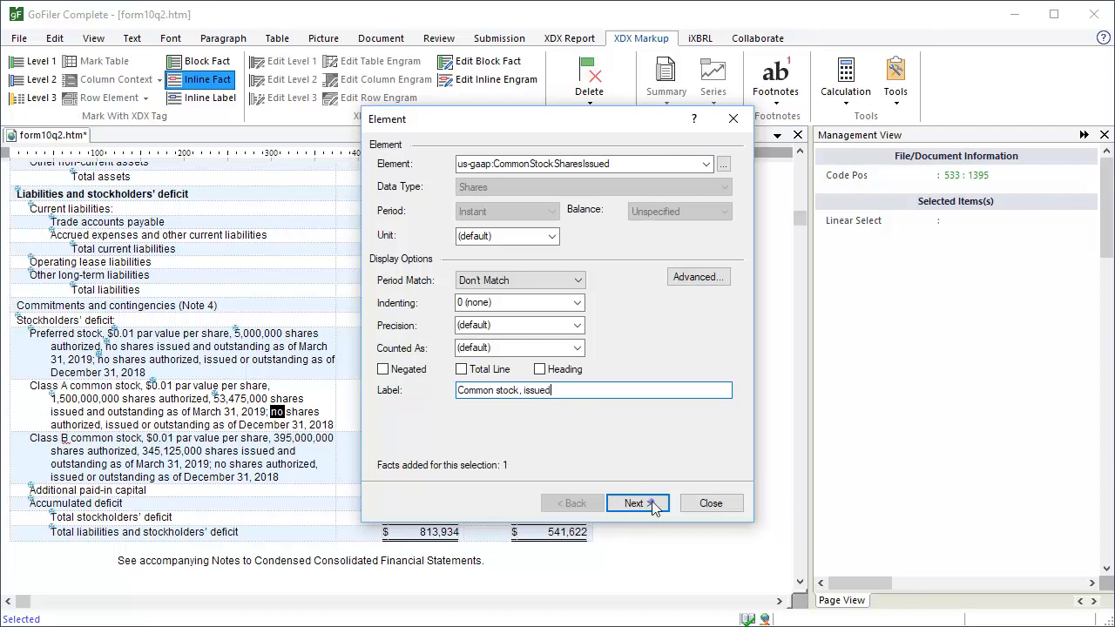
{"action": "left_click", "coordinate": [637, 503]}
{"action": "left_click", "coordinate": [651, 505]}
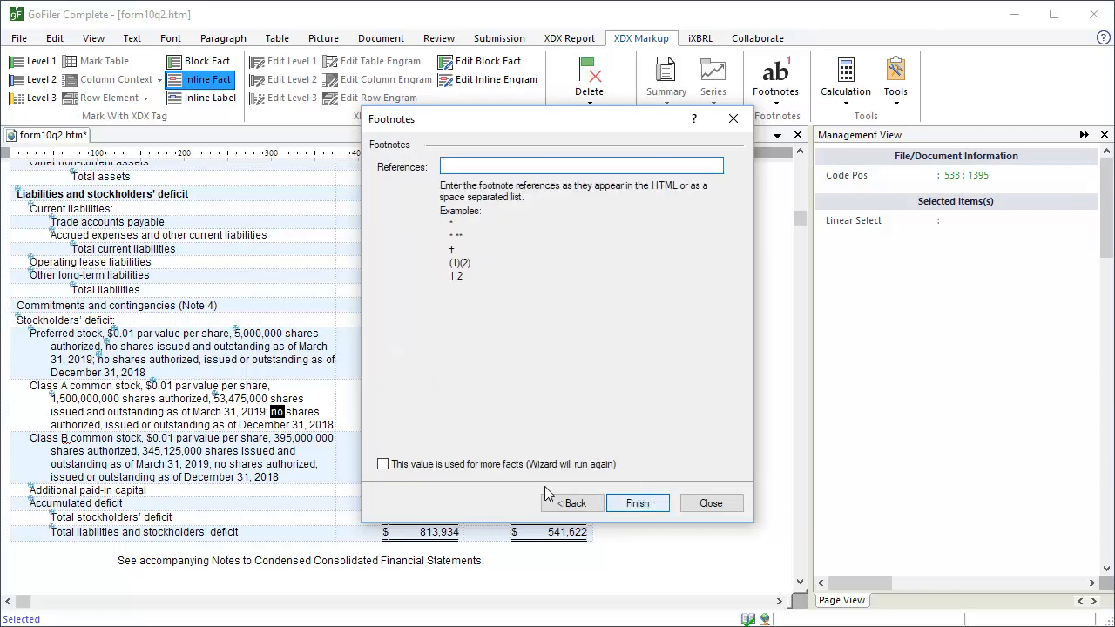
{"action": "left_click", "coordinate": [384, 465]}
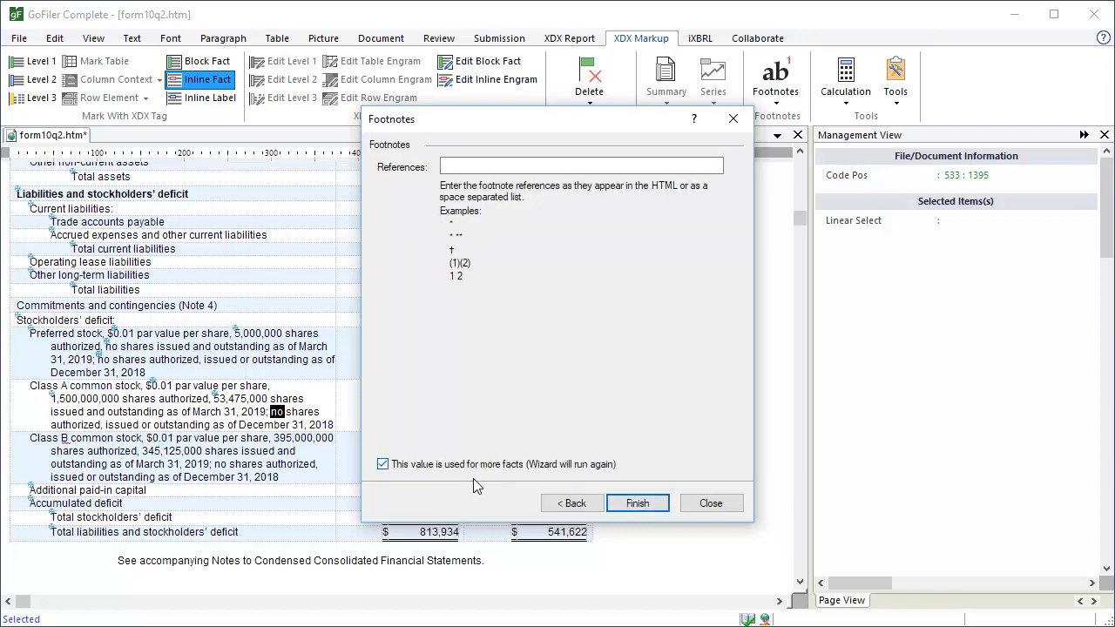
{"action": "left_click", "coordinate": [637, 503]}
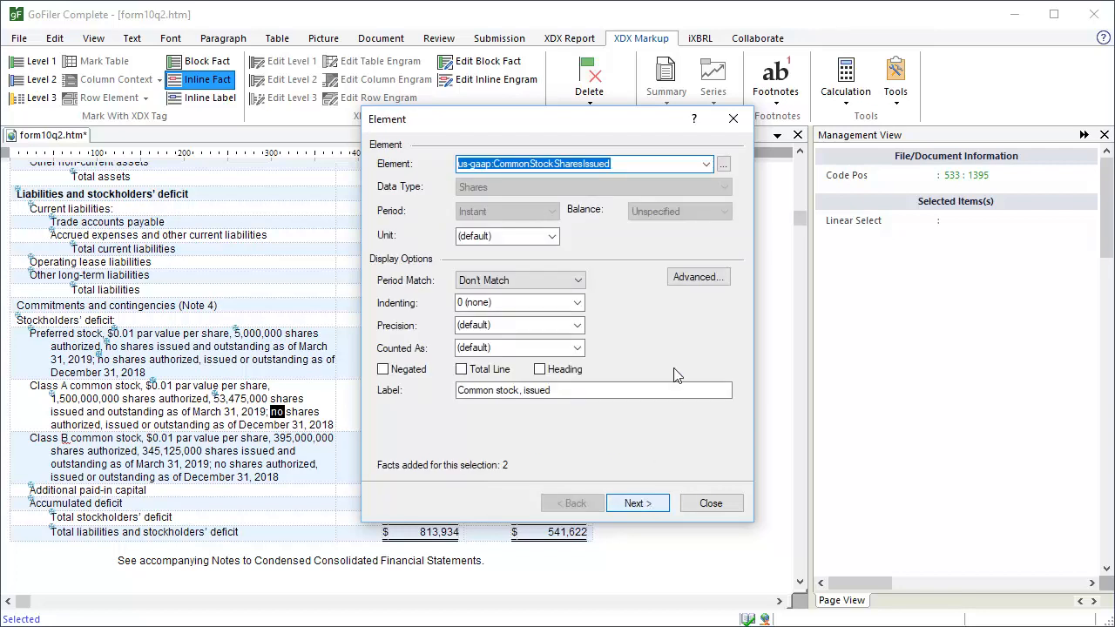
- Add a final fact to "no" with element CommonStockSharesOutstanding, labelled "Common stock, outstanding", keeping the 12/31/2018 CommonClassAMember context
{"action": "left_click", "coordinate": [709, 164]}
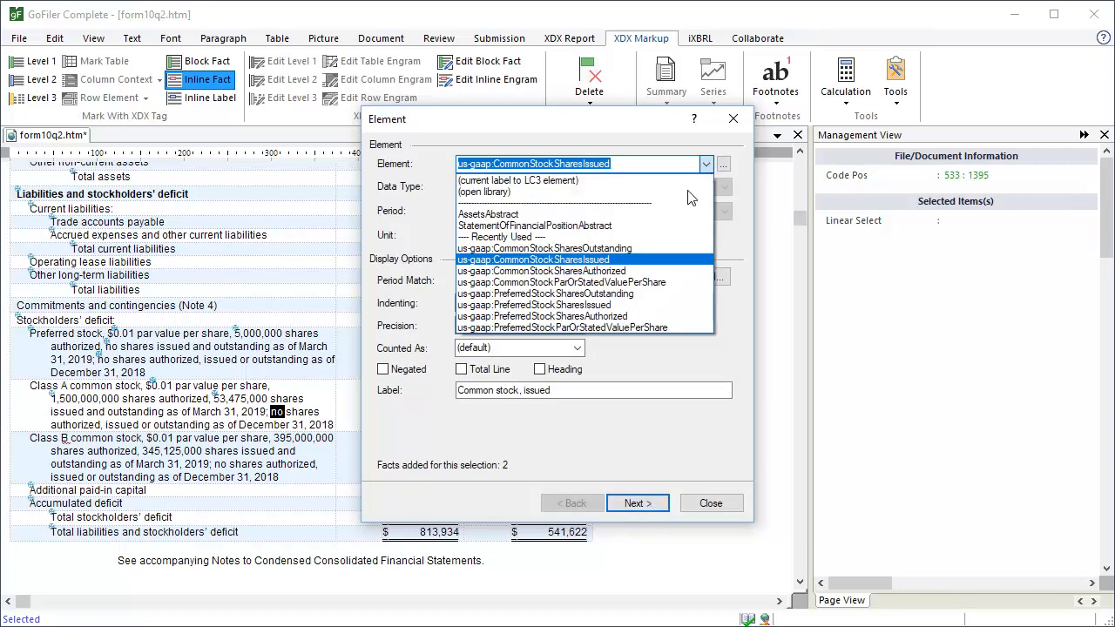
{"action": "left_click", "coordinate": [643, 248]}
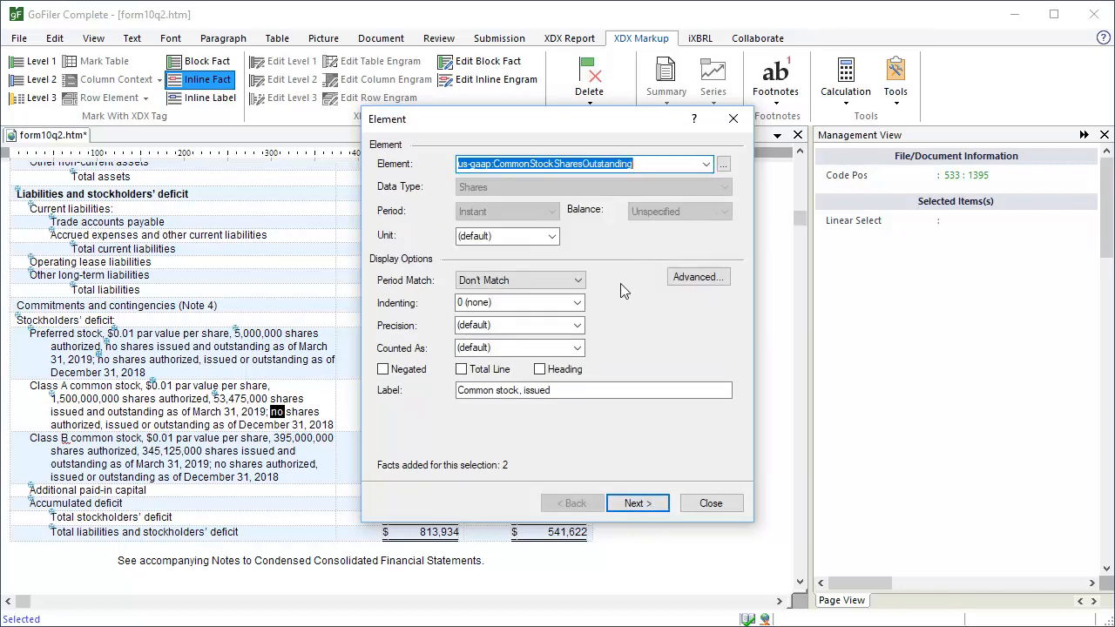
{"action": "double_click", "coordinate": [555, 388]}
{"action": "type", "text": "outstanding"}
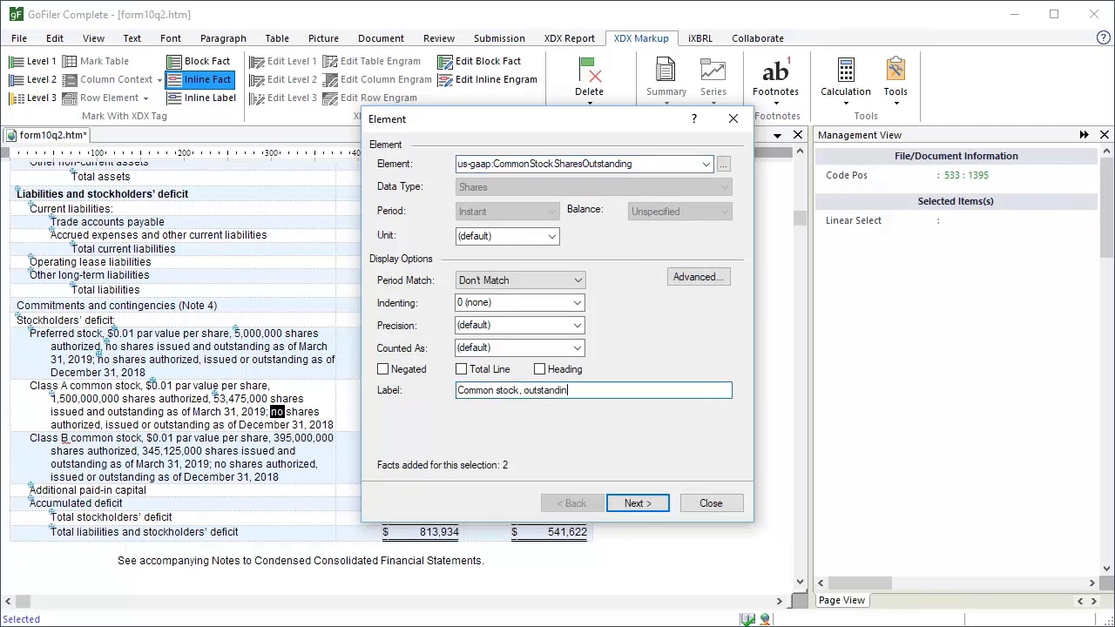
{"action": "left_click", "coordinate": [655, 505]}
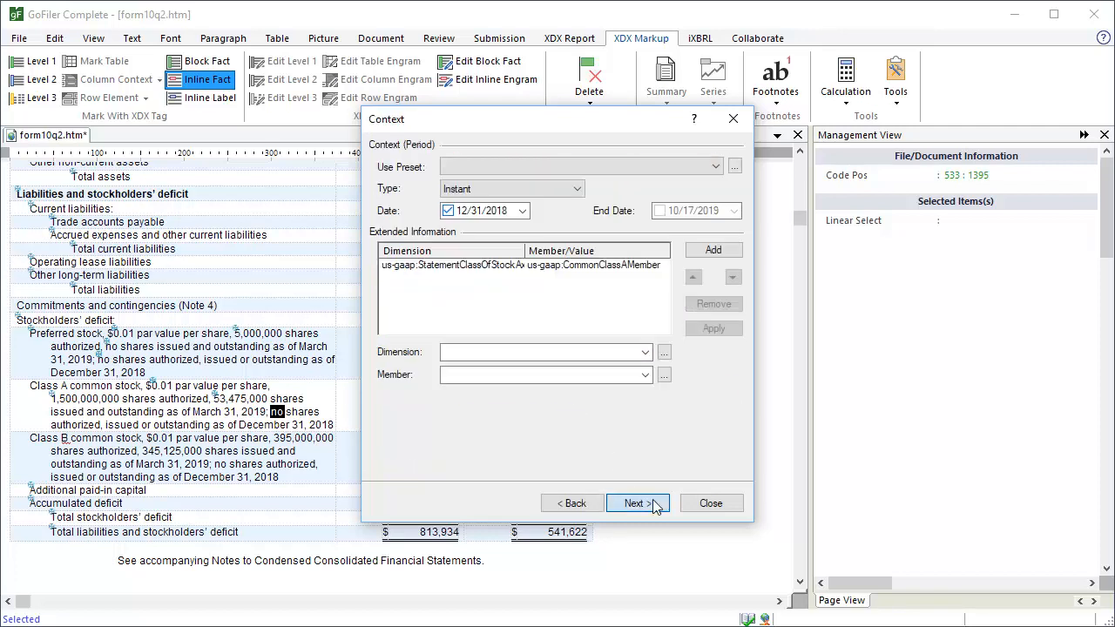
{"action": "left_click", "coordinate": [655, 506]}
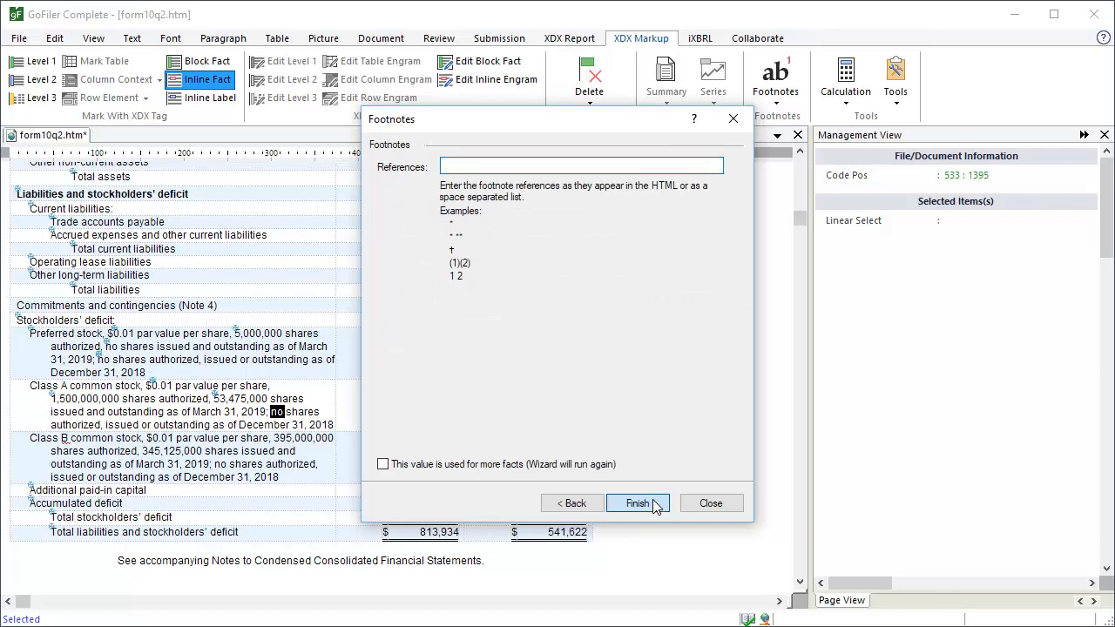
{"action": "left_click", "coordinate": [638, 504]}
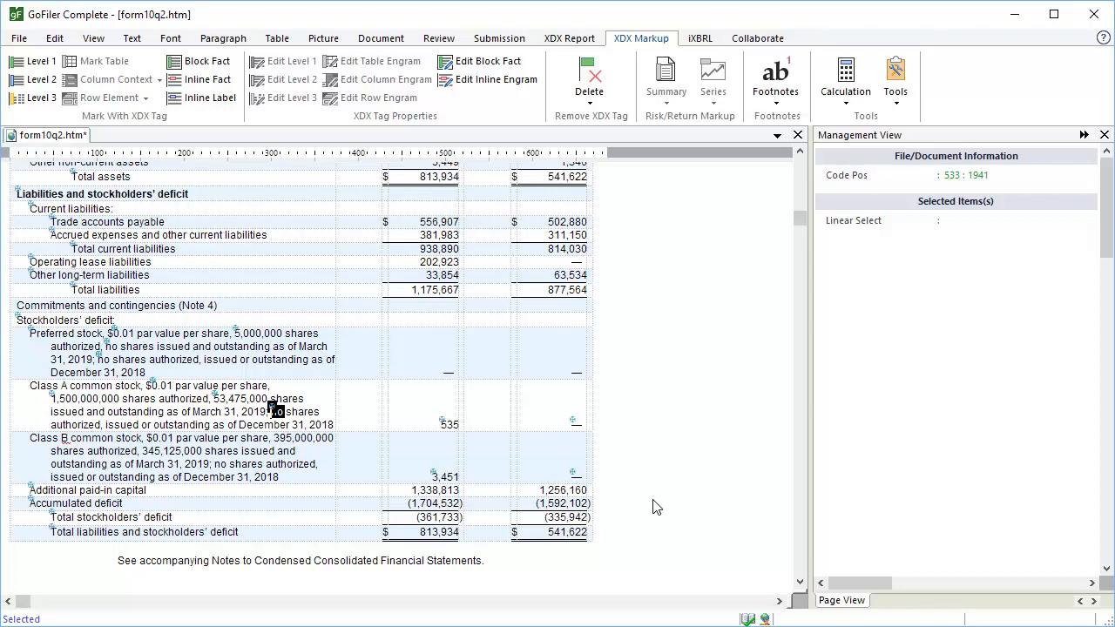
- Start an inline fact on the 0.01 par value in the Class B common stock text with element us-gaap:CommonStockParOrStatedValuePerShare
{"action": "left_click_drag", "start_coordinate": [175, 438], "coordinate": [151, 438]}
{"action": "left_click", "coordinate": [216, 85]}
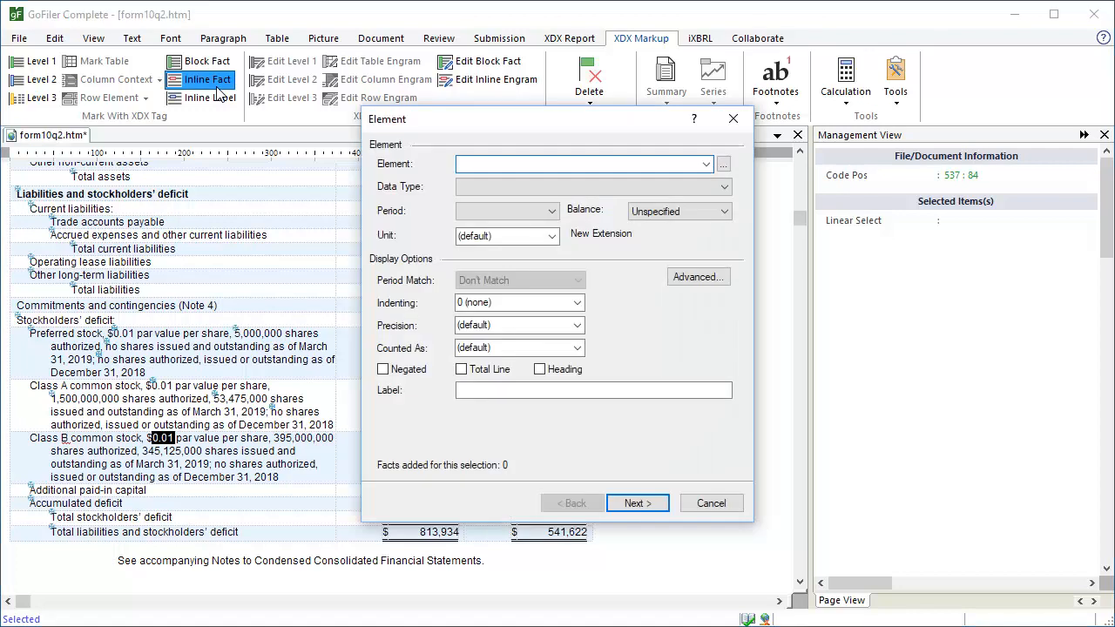
{"action": "left_click", "coordinate": [706, 164]}
{"action": "left_click", "coordinate": [679, 282]}
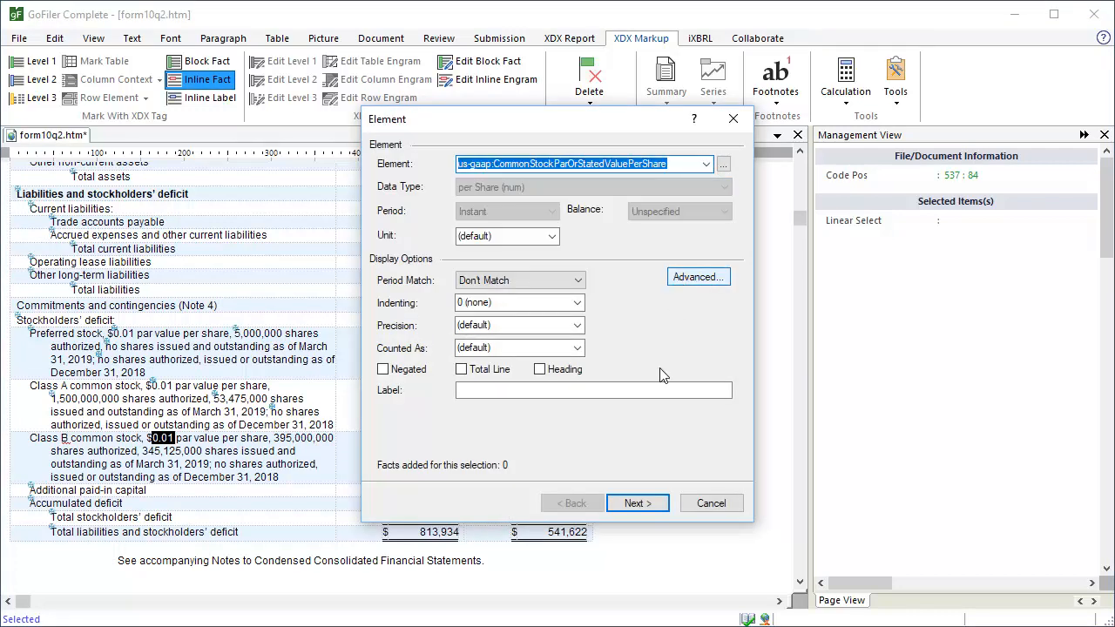
{"action": "left_click", "coordinate": [636, 505]}
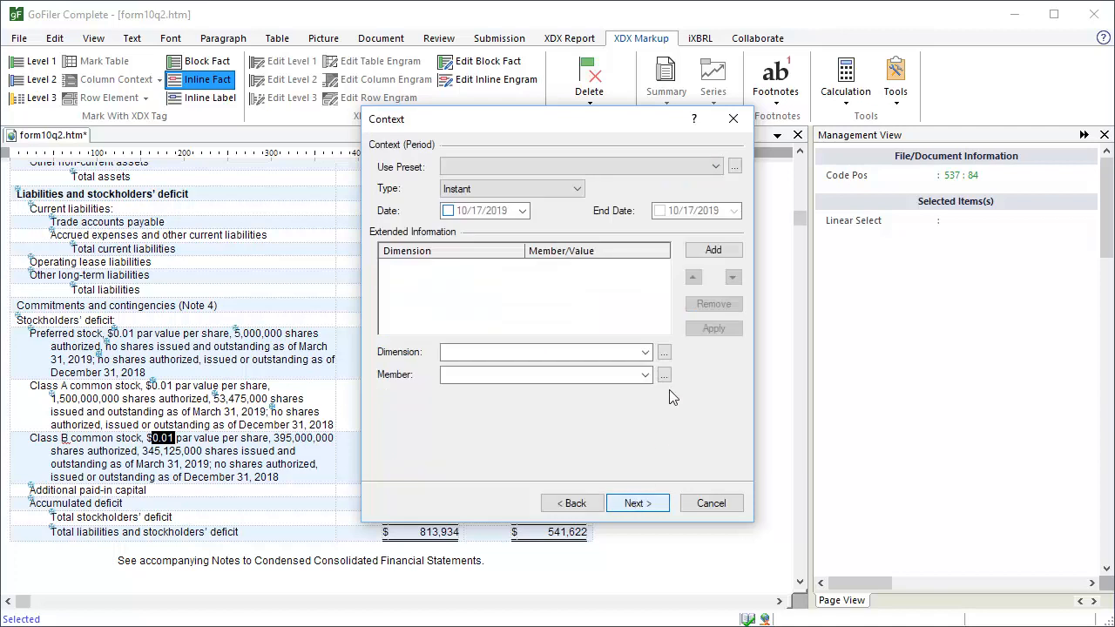
- Assign the existing 2019-03-31 CommonClassBMember context and finish the par value fact, marking the value as used for more facts
{"action": "left_click", "coordinate": [734, 167]}
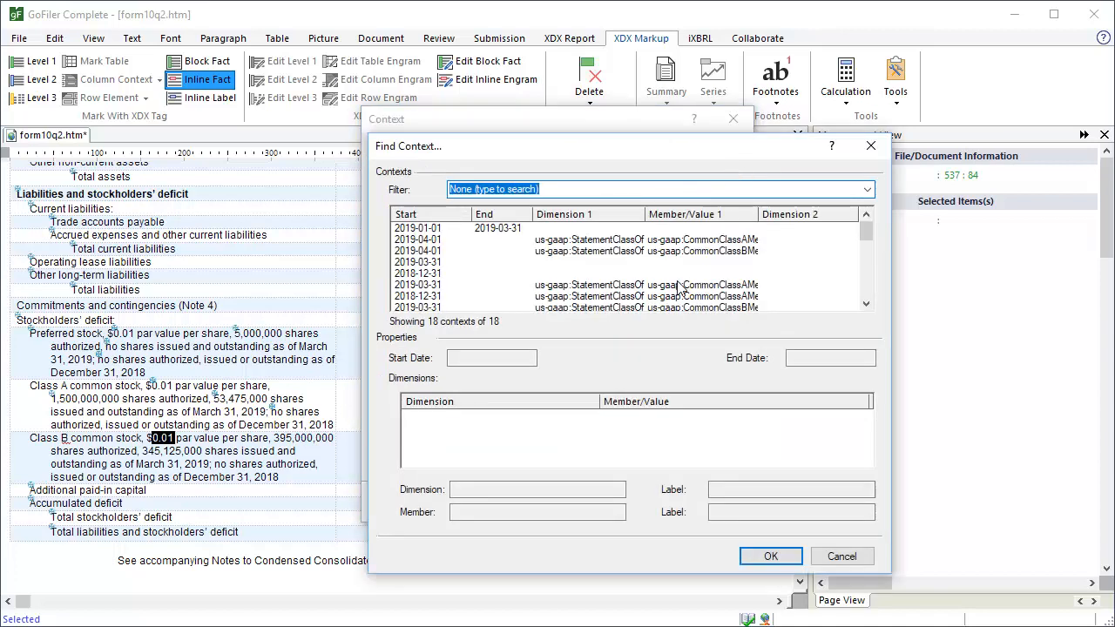
{"action": "left_click", "coordinate": [662, 309]}
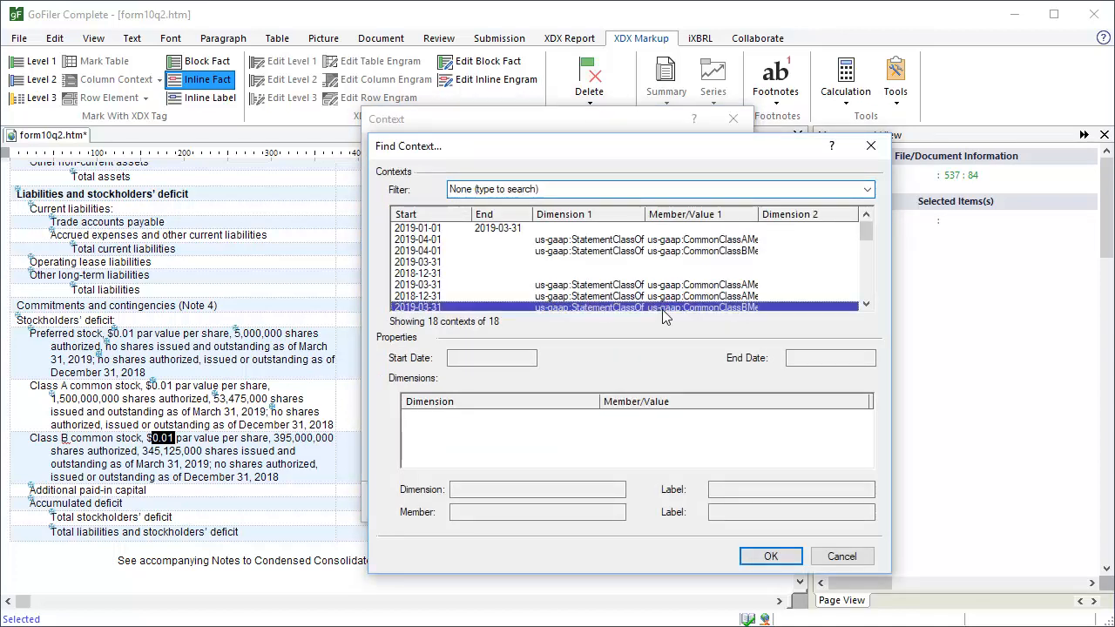
{"action": "left_click", "coordinate": [770, 557]}
{"action": "left_click", "coordinate": [636, 503]}
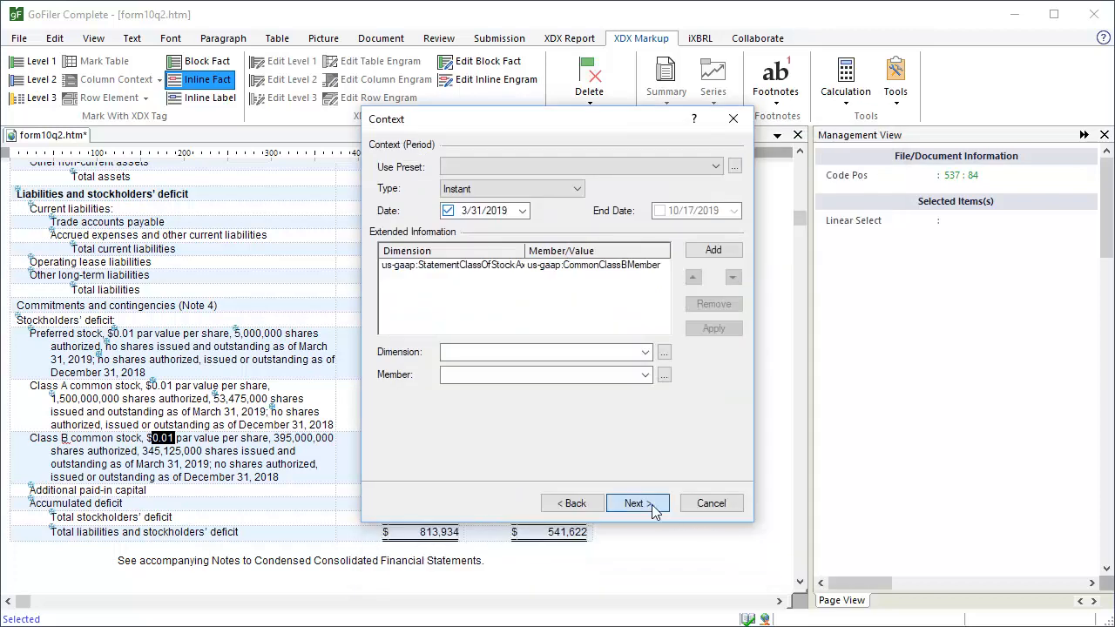
{"action": "left_click", "coordinate": [384, 465]}
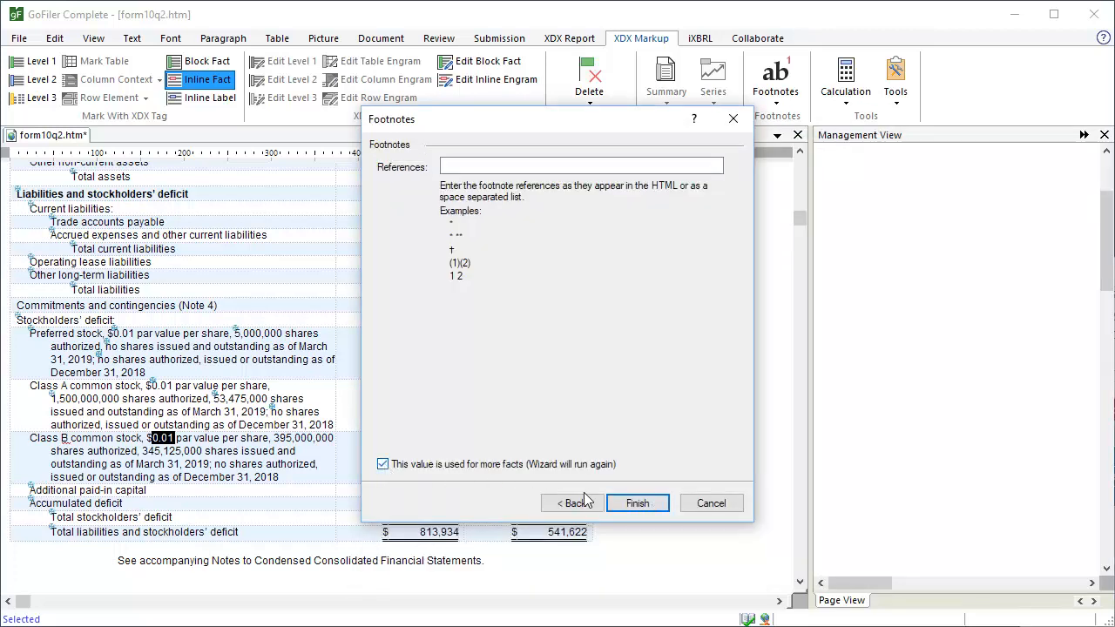
{"action": "left_click", "coordinate": [637, 504]}
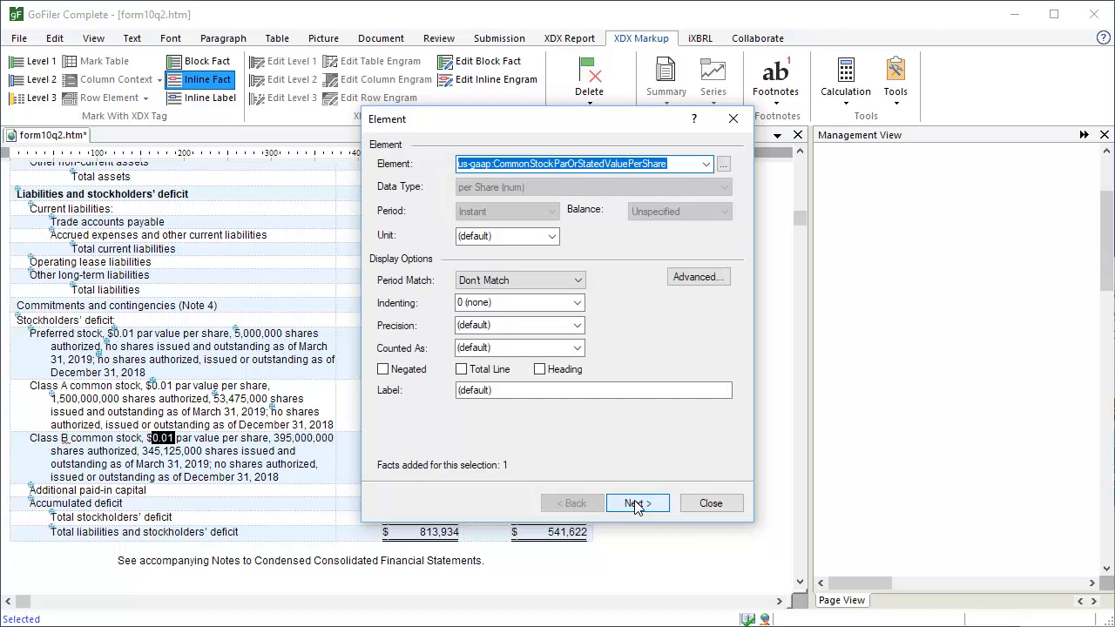
- Add a second fact to the Class B par value with the same element and the existing 2018-12-31 CommonClassBMember context
{"action": "left_click", "coordinate": [636, 503]}
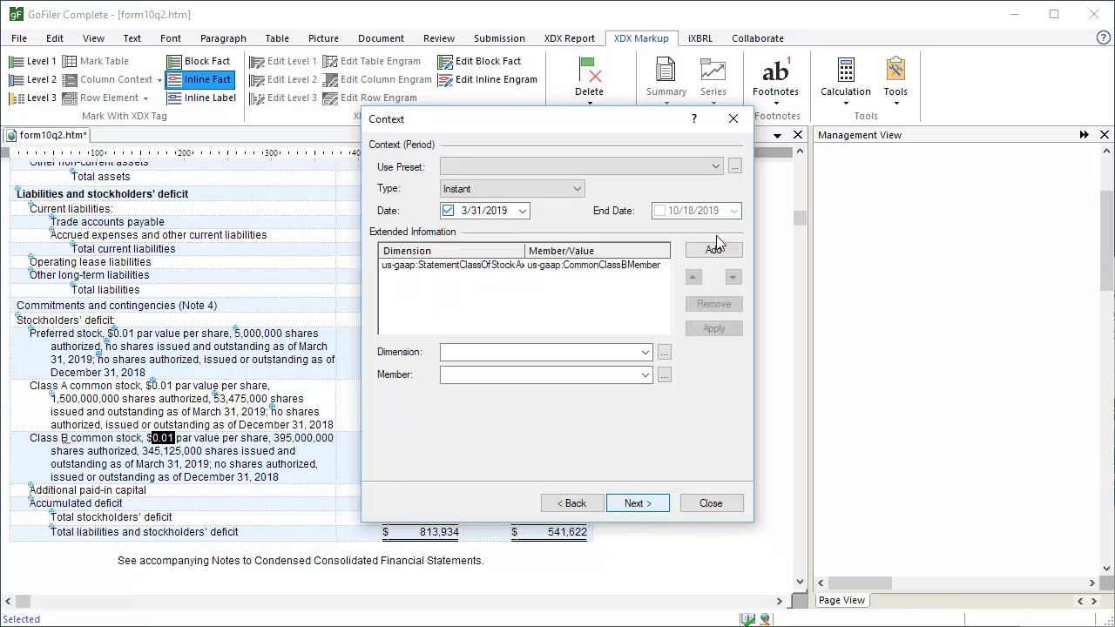
{"action": "left_click", "coordinate": [734, 167]}
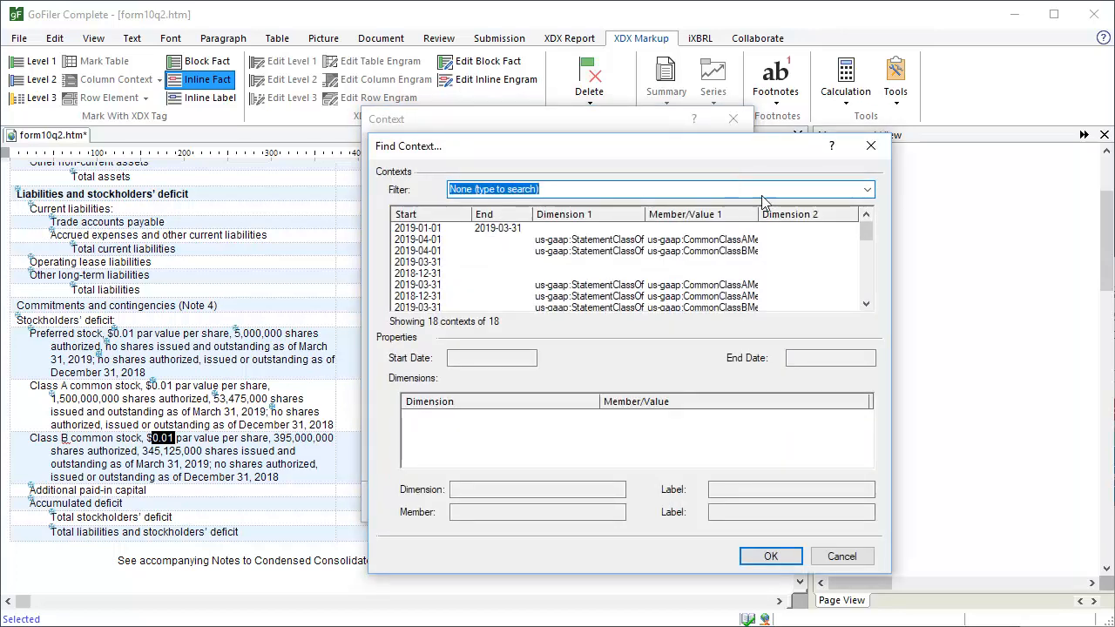
{"action": "left_click", "coordinate": [865, 303]}
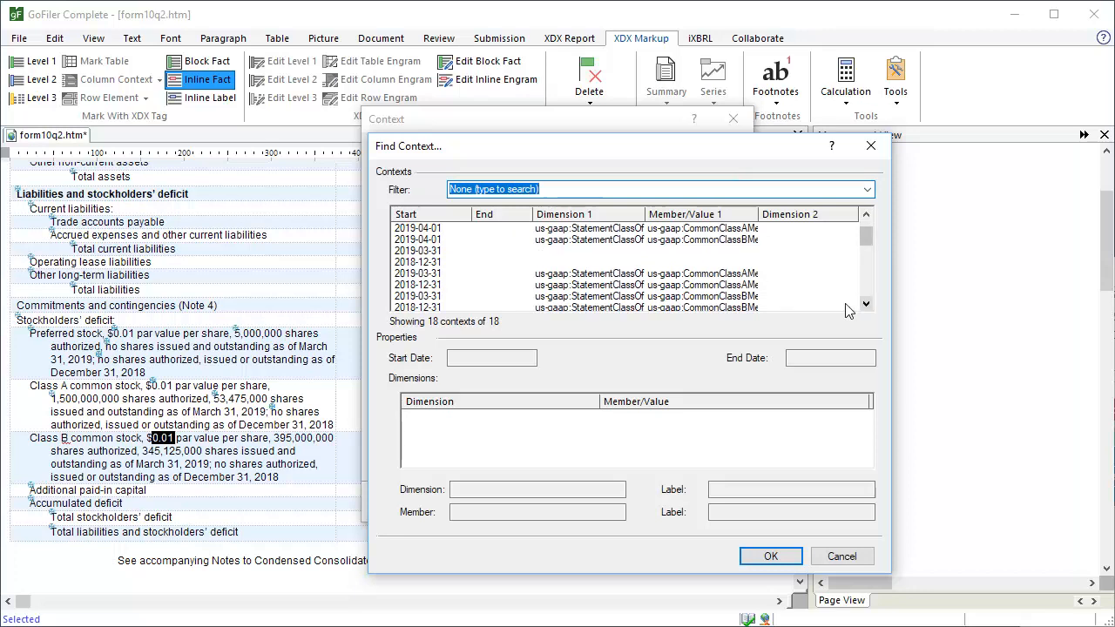
{"action": "left_click", "coordinate": [735, 307]}
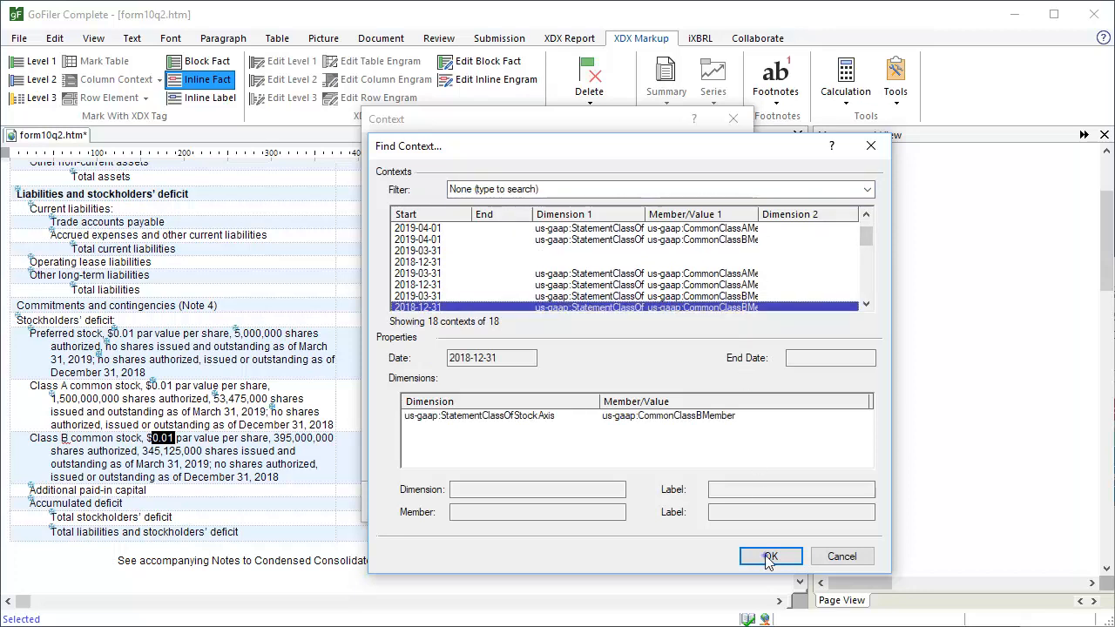
{"action": "left_click", "coordinate": [768, 558]}
{"action": "left_click", "coordinate": [652, 507]}
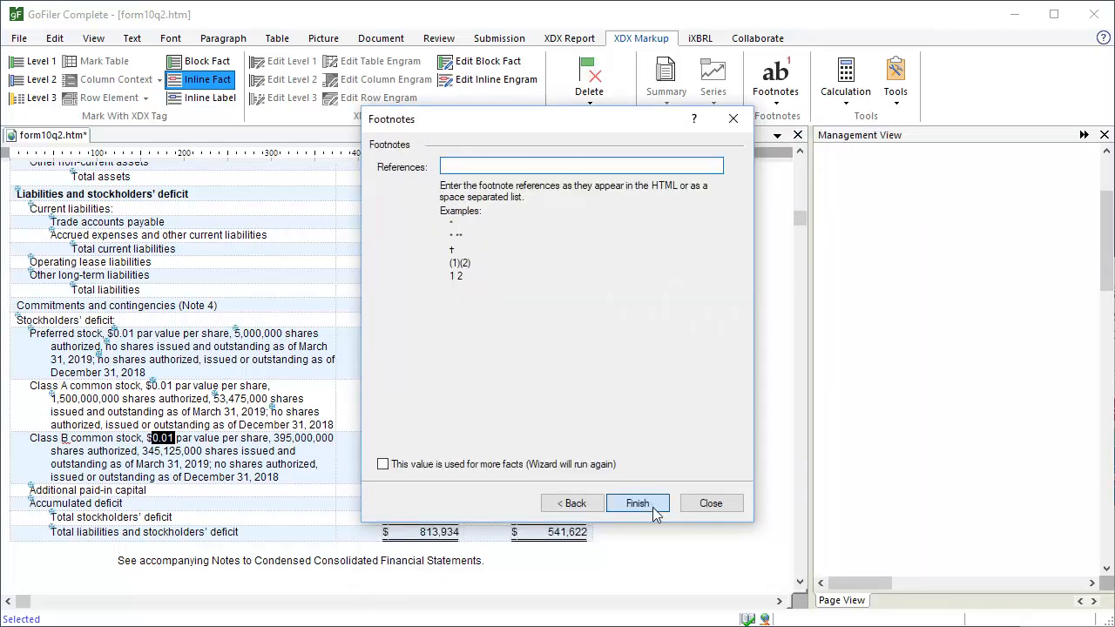
{"action": "left_click", "coordinate": [637, 503]}
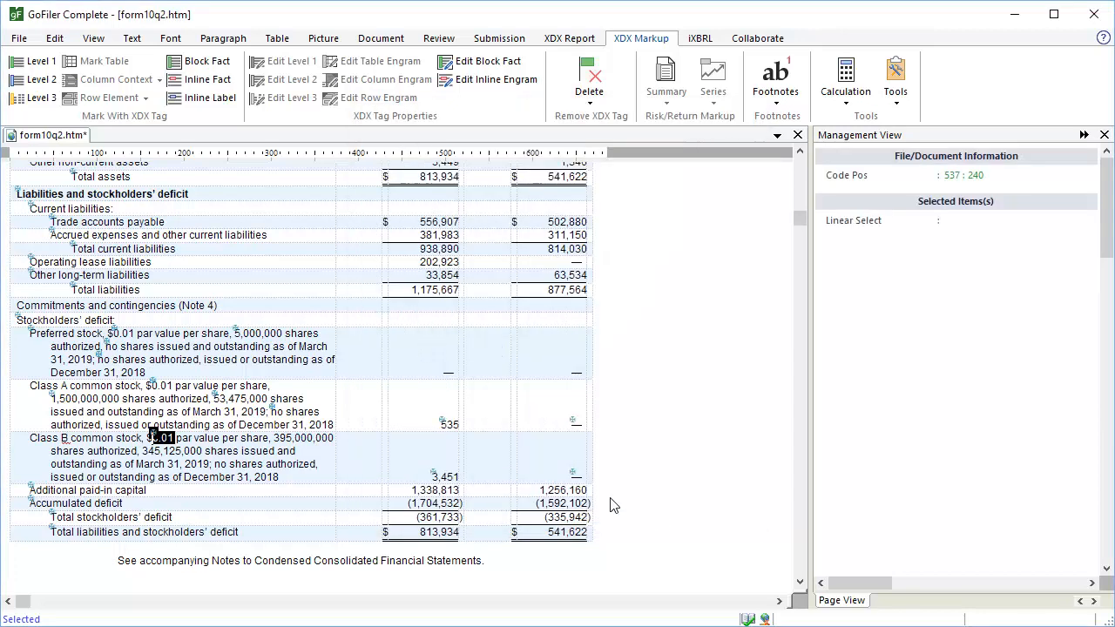
- Start an inline fact on the 395,000,000 shares in the Class B common stock text with element us-gaap:CommonStockSharesAuthorized
{"action": "left_click", "coordinate": [333, 437]}
{"action": "key", "text": "shift+Left"}
{"action": "key", "text": "shift+Left"}
{"action": "key", "text": "shift+Left"}
{"action": "key", "text": "shift+Left"}
{"action": "key", "text": "shift+Left"}
{"action": "key", "text": "shift+Left"}
{"action": "key", "text": "shift+Left"}
{"action": "key", "text": "shift+Left"}
{"action": "key", "text": "shift+Left"}
{"action": "key", "text": "shift+Left"}
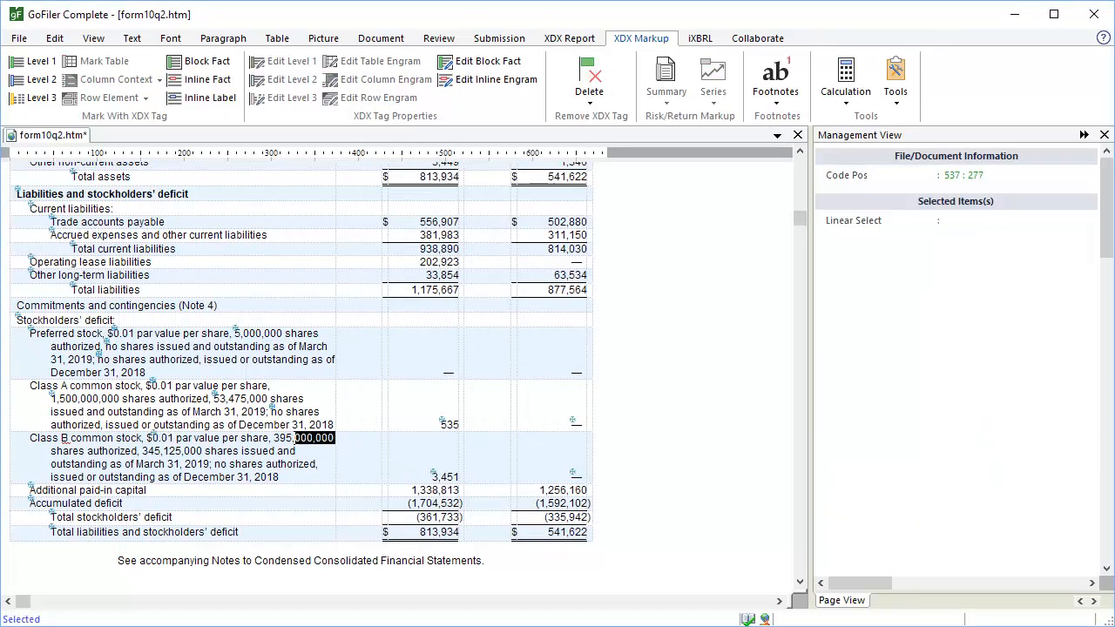
{"action": "key", "text": "shift+Left"}
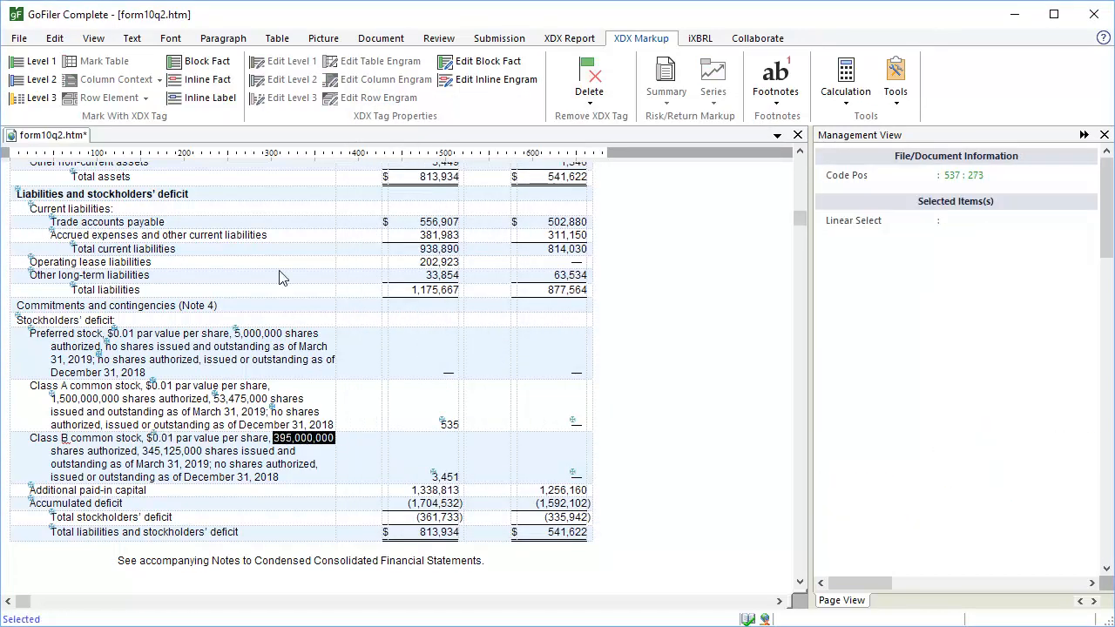
{"action": "left_click", "coordinate": [221, 86]}
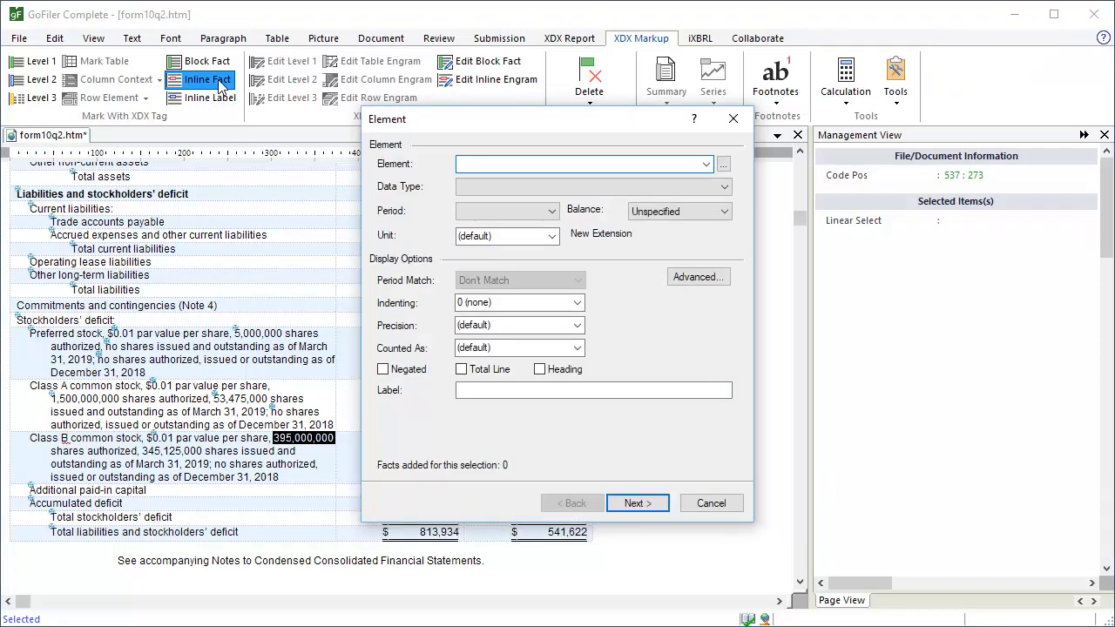
{"action": "left_click", "coordinate": [706, 168]}
{"action": "left_click", "coordinate": [662, 269]}
{"action": "left_click", "coordinate": [646, 510]}
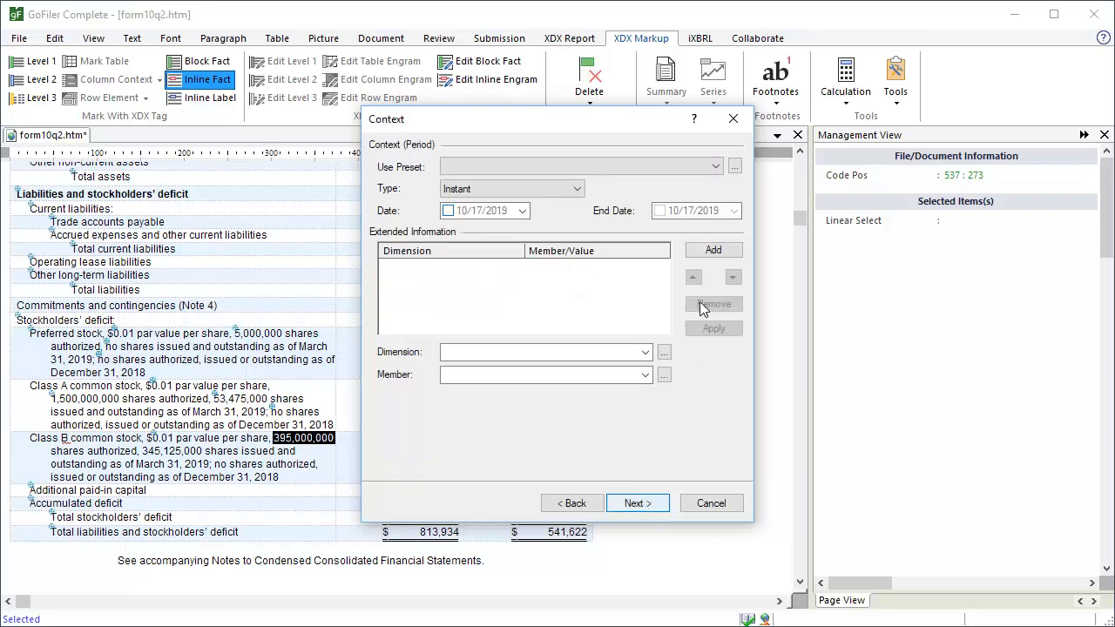
- Assign the existing 2019-03-31 CommonClassBMember context to the 395,000,000 authorized shares fact and finish it
{"action": "left_click", "coordinate": [735, 165]}
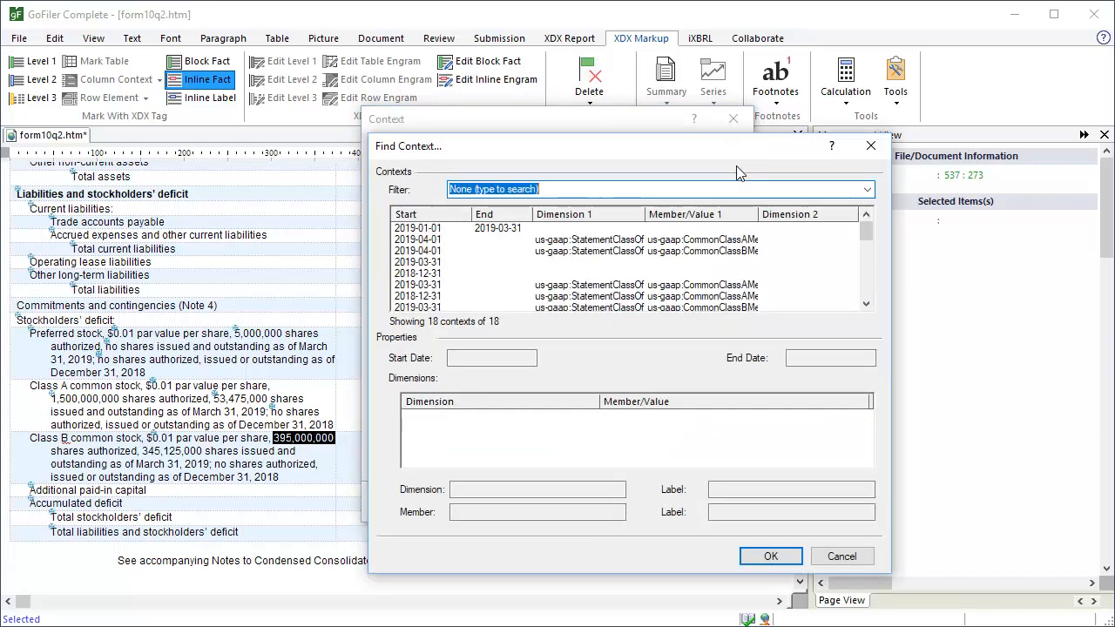
{"action": "left_click", "coordinate": [645, 308]}
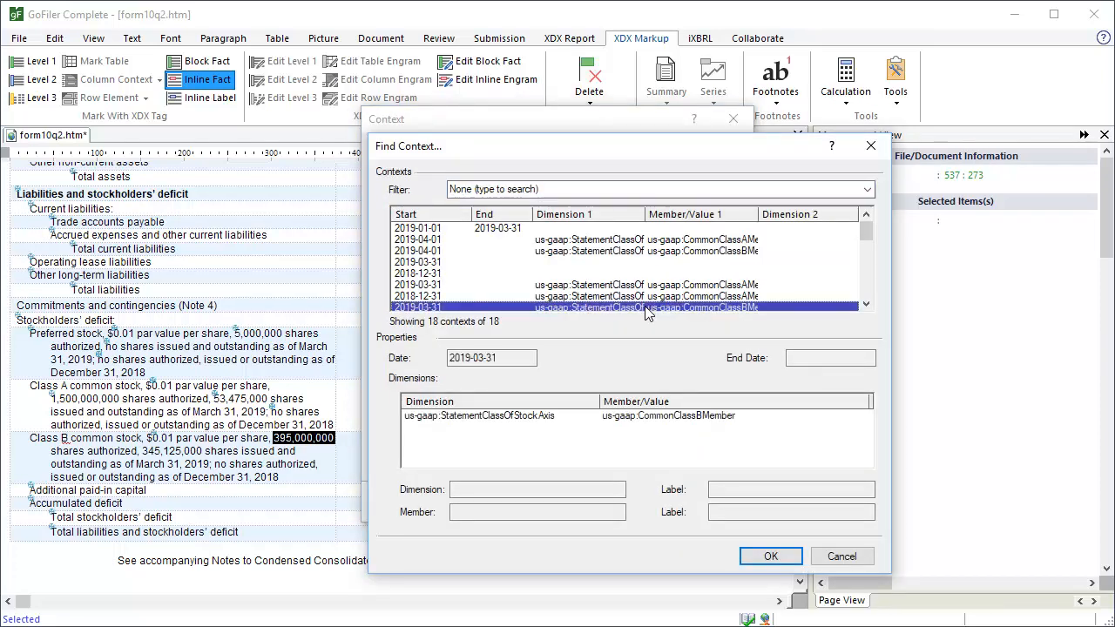
{"action": "left_click", "coordinate": [775, 556]}
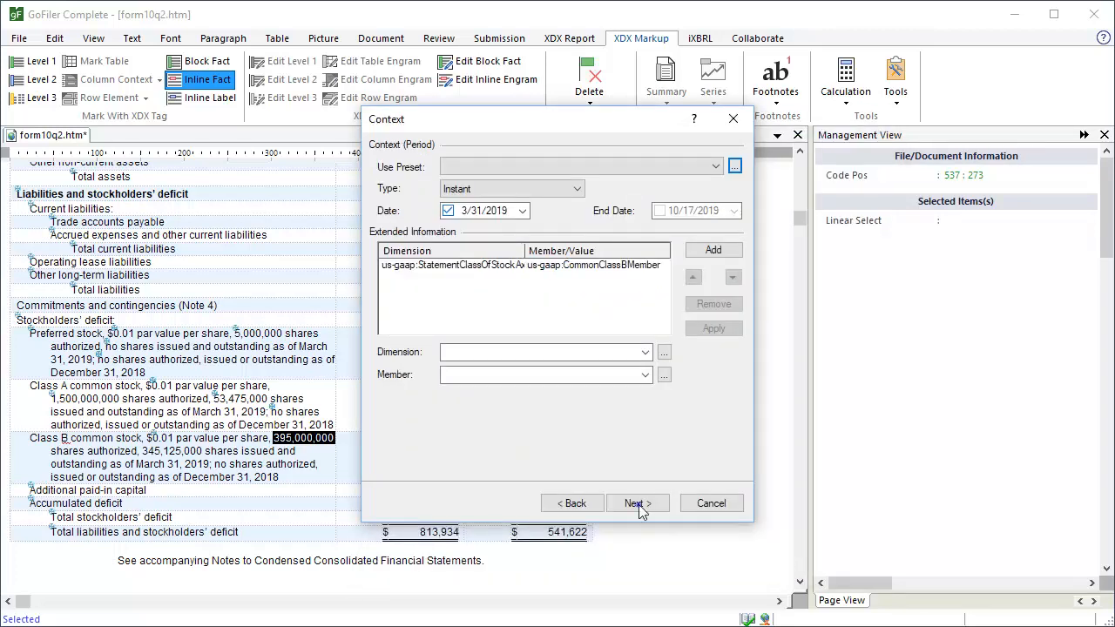
{"action": "left_click", "coordinate": [643, 505]}
{"action": "left_click", "coordinate": [636, 503]}
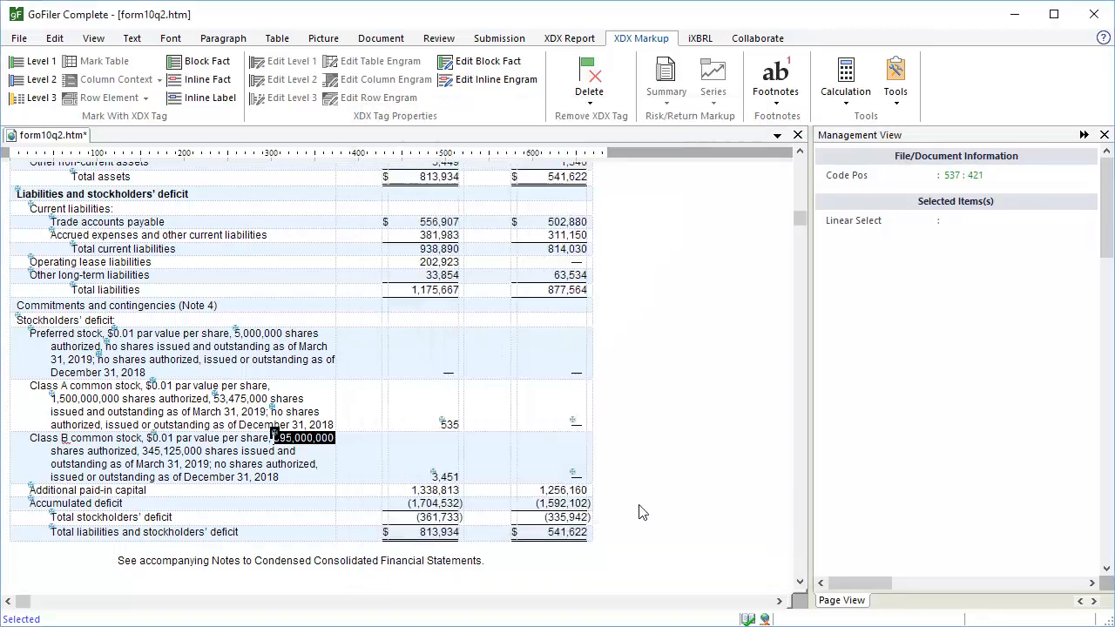
- Start an inline fact on the 345,125,000 shares in the Class B common stock text with element us-gaap:CommonStockSharesIssued
{"action": "left_click_drag", "start_coordinate": [204, 451], "coordinate": [141, 451]}
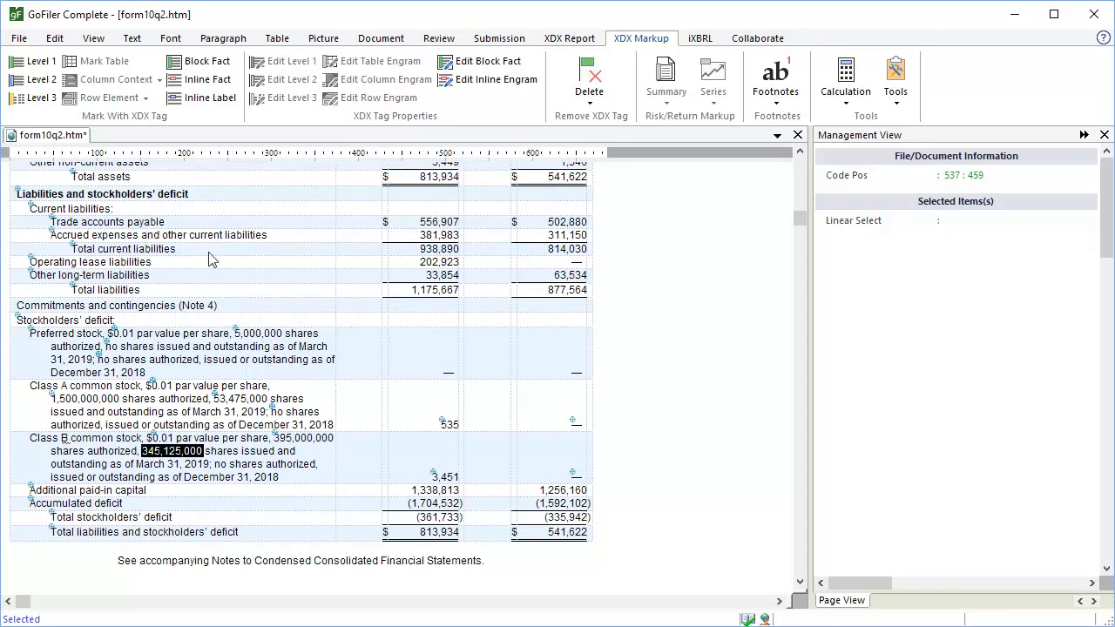
{"action": "left_click", "coordinate": [216, 88]}
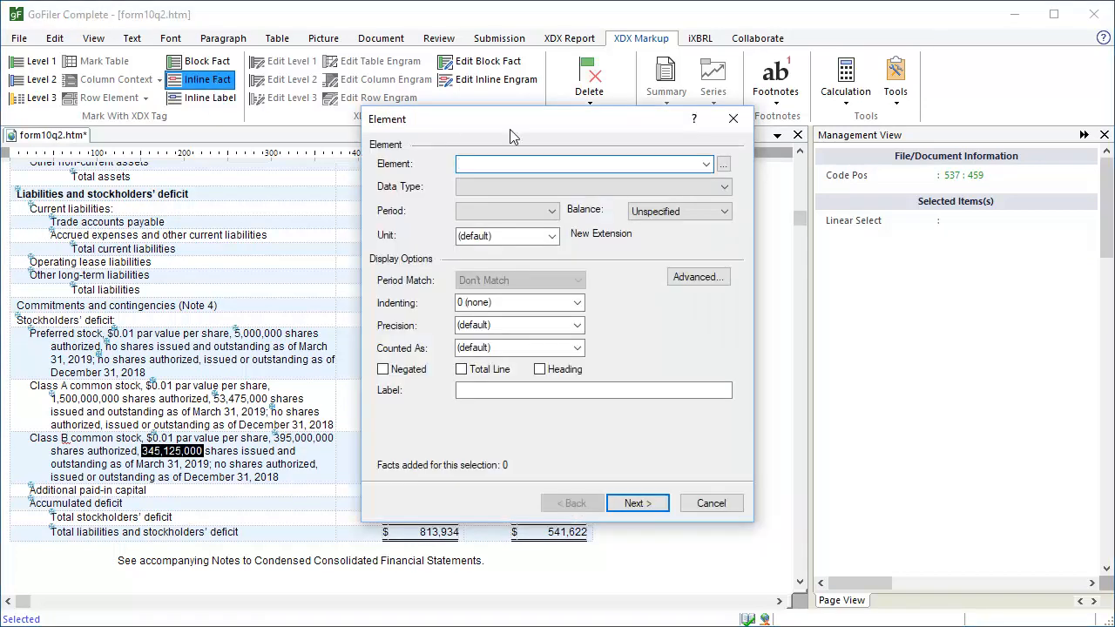
{"action": "left_click", "coordinate": [707, 165]}
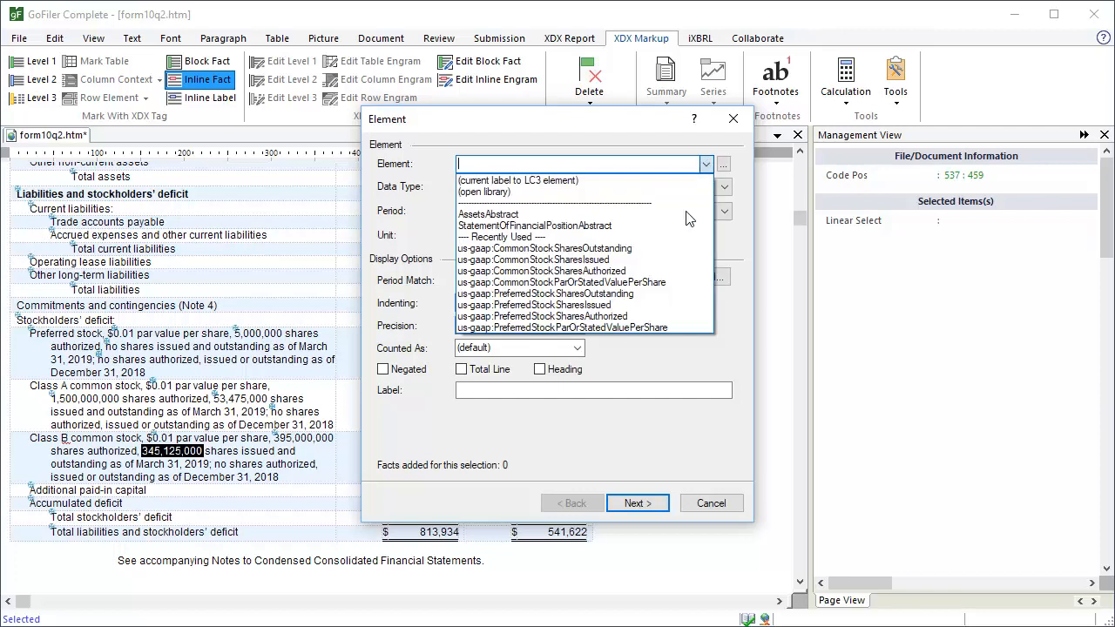
{"action": "left_click", "coordinate": [667, 254]}
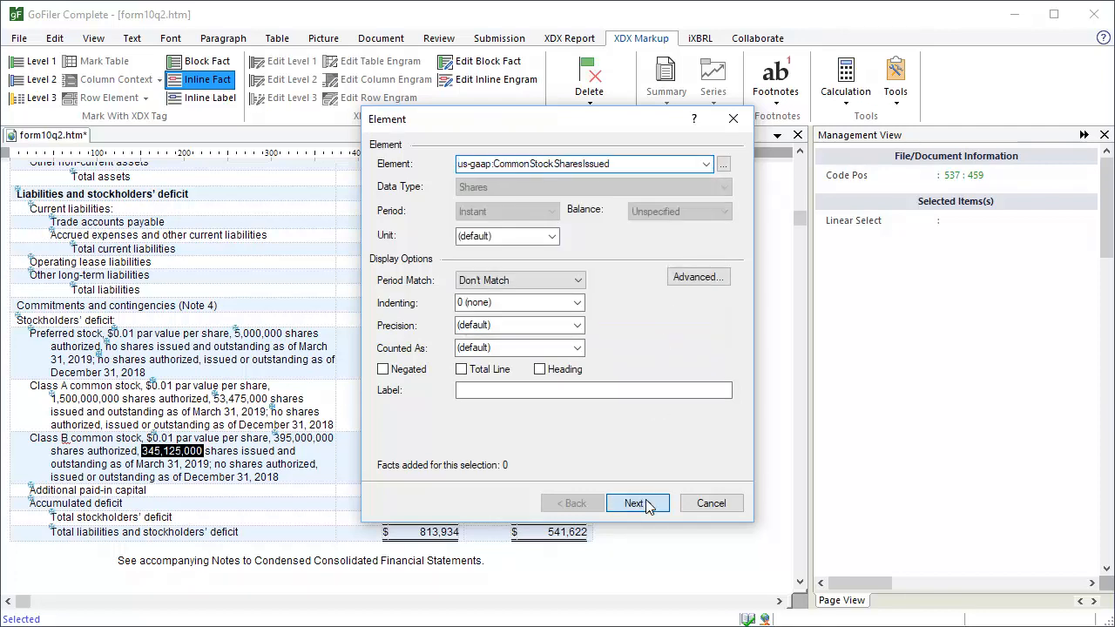
{"action": "left_click", "coordinate": [647, 505]}
- Assign the existing 2019-03-31 CommonClassBMember context and finish the shares issued fact, marking the value as used for more facts
{"action": "left_click", "coordinate": [734, 167]}
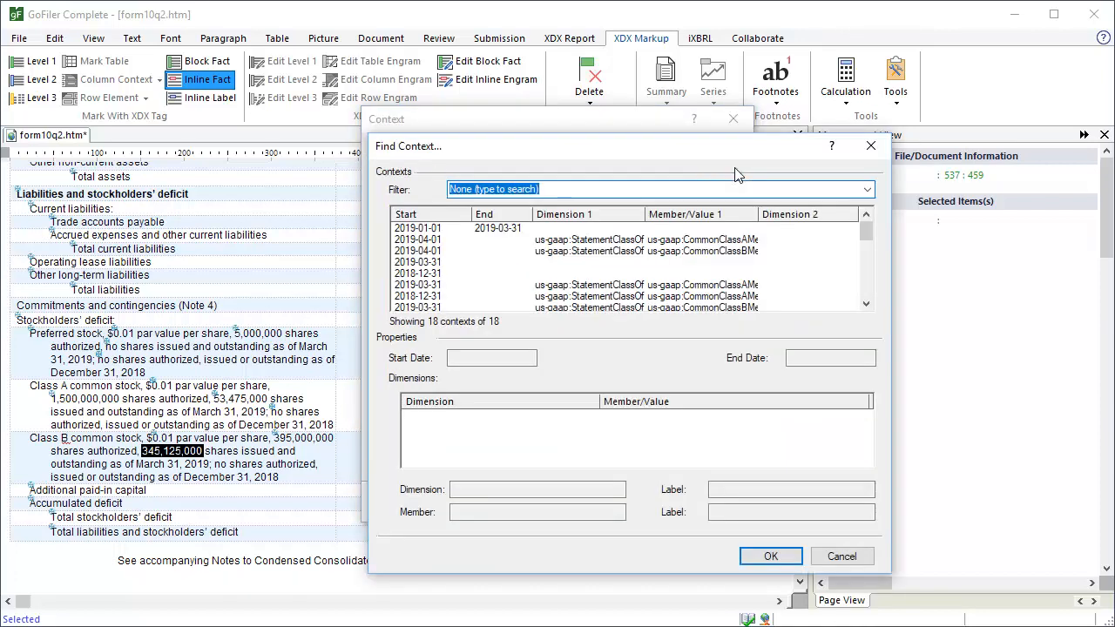
{"action": "left_click", "coordinate": [682, 307]}
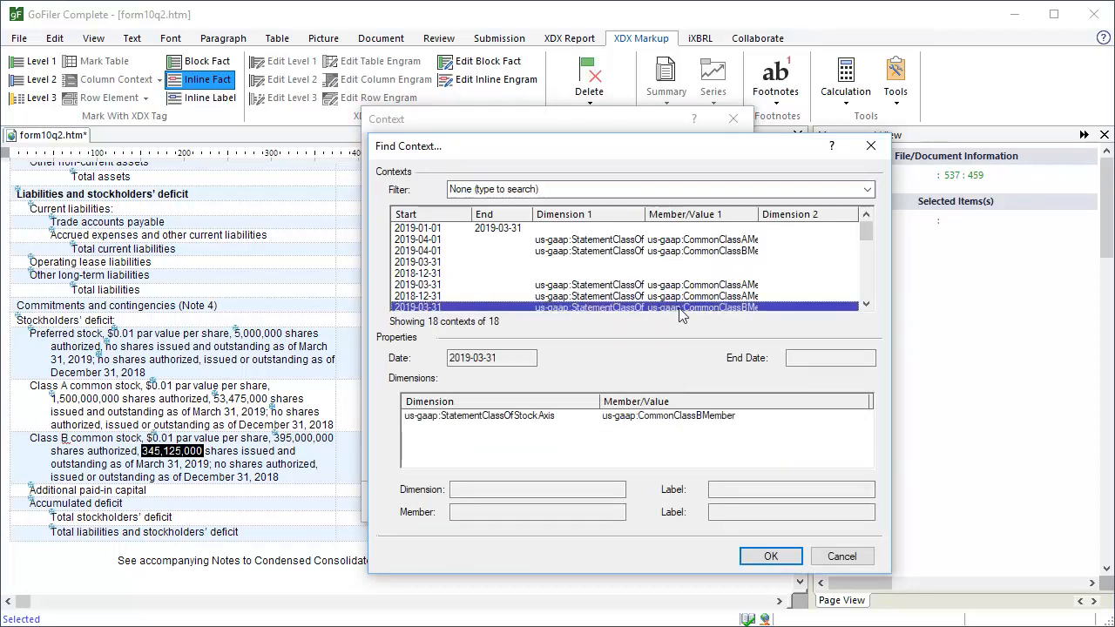
{"action": "left_click", "coordinate": [770, 554]}
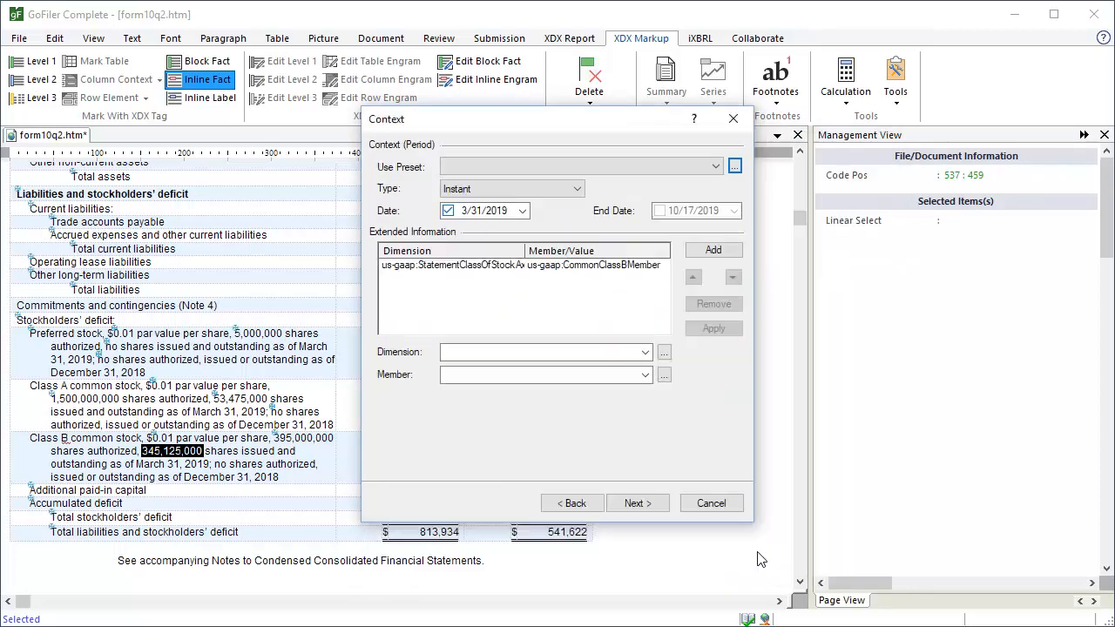
{"action": "left_click", "coordinate": [647, 505]}
{"action": "left_click", "coordinate": [383, 465]}
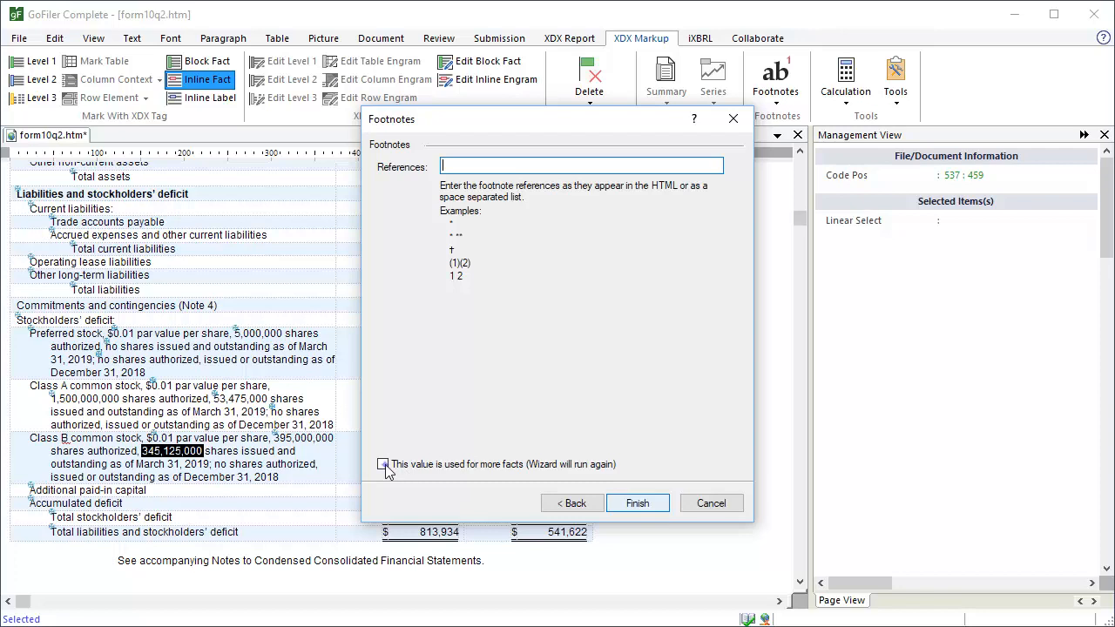
{"action": "left_click", "coordinate": [639, 505]}
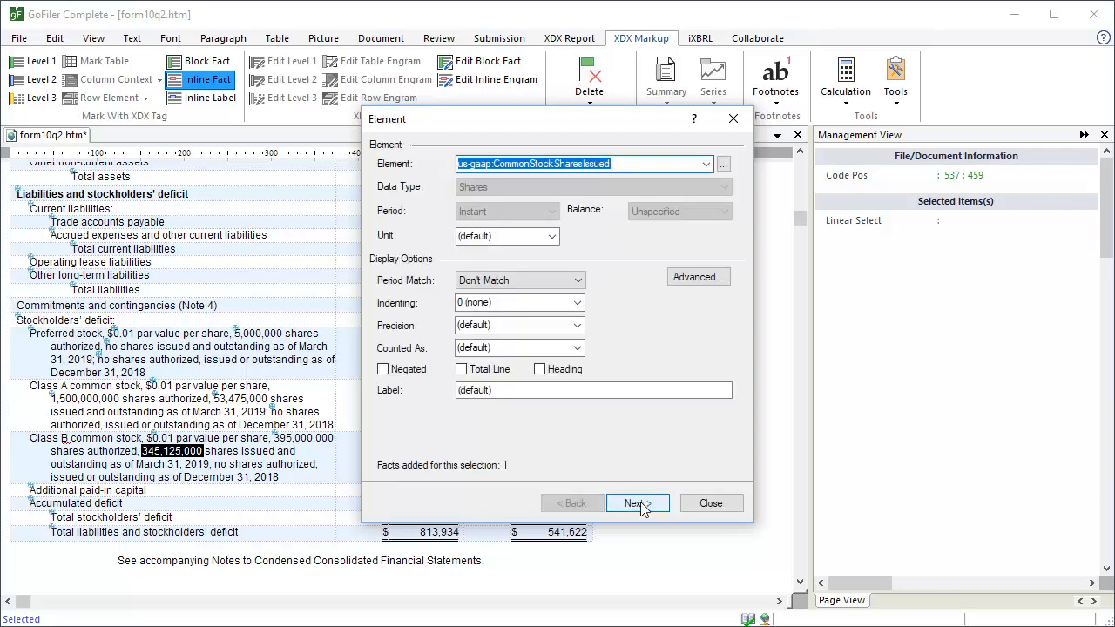
- Add a second fact to the 345,125,000 value with element us-gaap:CommonStockSharesOutstanding, keeping the 3/31/2019 CommonClassBMember context
{"action": "left_click", "coordinate": [704, 163]}
{"action": "left_click", "coordinate": [678, 248]}
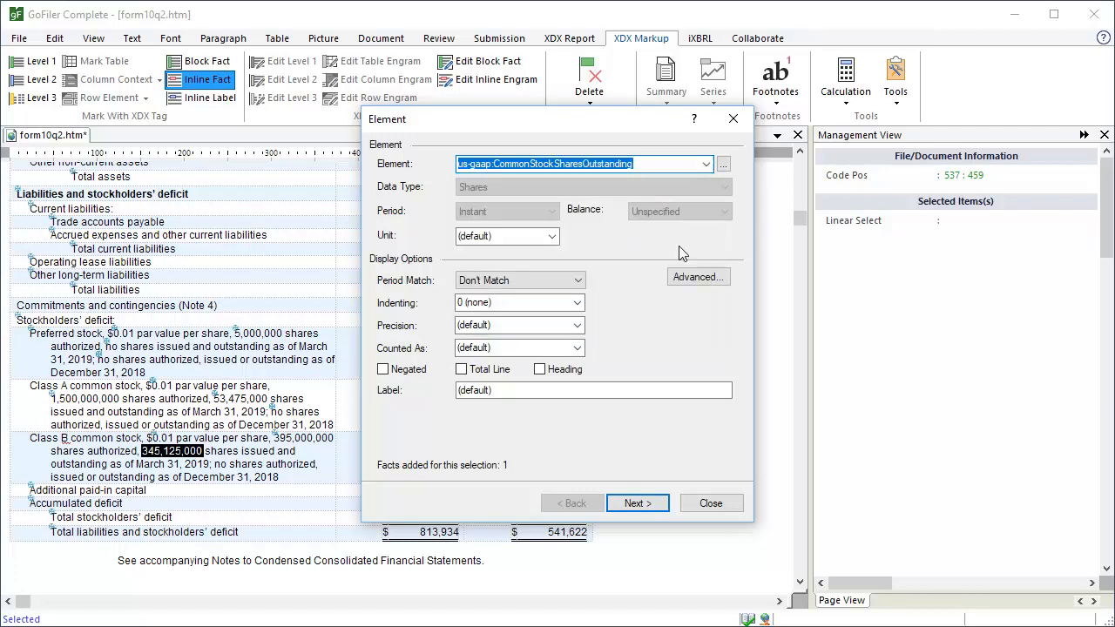
{"action": "left_click", "coordinate": [649, 504]}
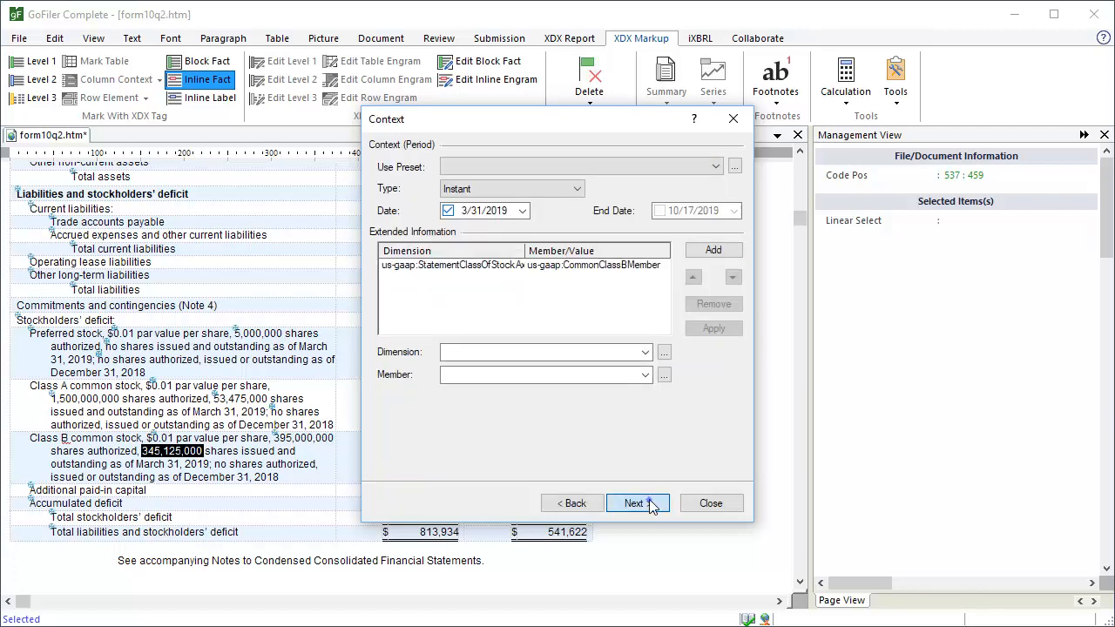
{"action": "left_click", "coordinate": [649, 503]}
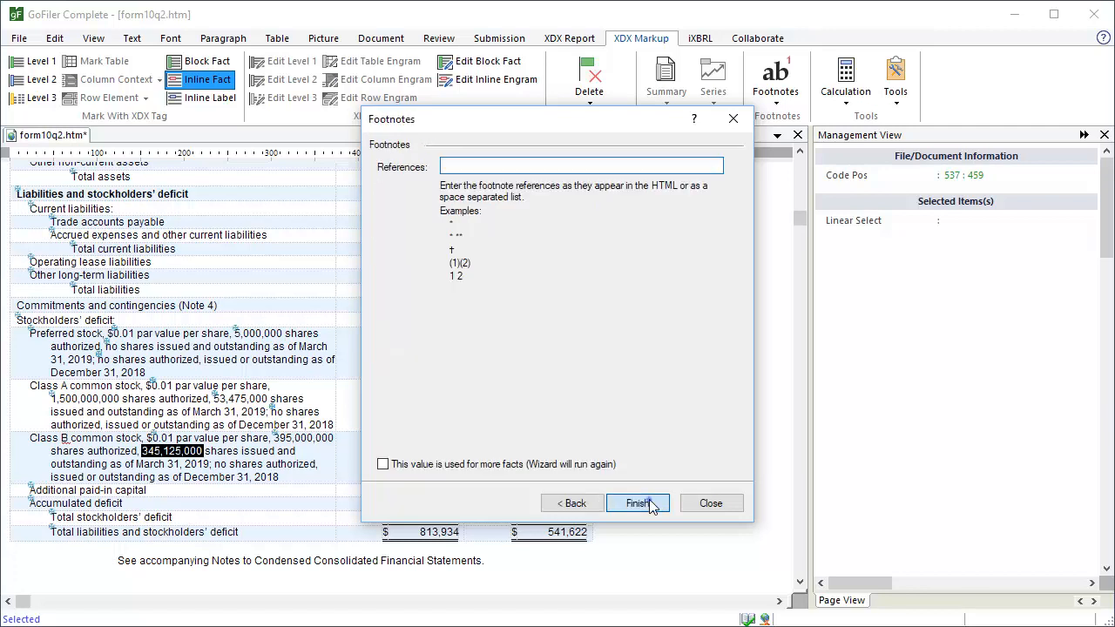
{"action": "left_click", "coordinate": [649, 503]}
- Start an inline fact on "no" in the Class B text with element us-gaap:CommonStockSharesAuthorized and zero processing that interprets 'No' as 0
{"action": "left_click", "coordinate": [227, 466]}
{"action": "double_click", "coordinate": [225, 465]}
{"action": "left_click", "coordinate": [209, 79]}
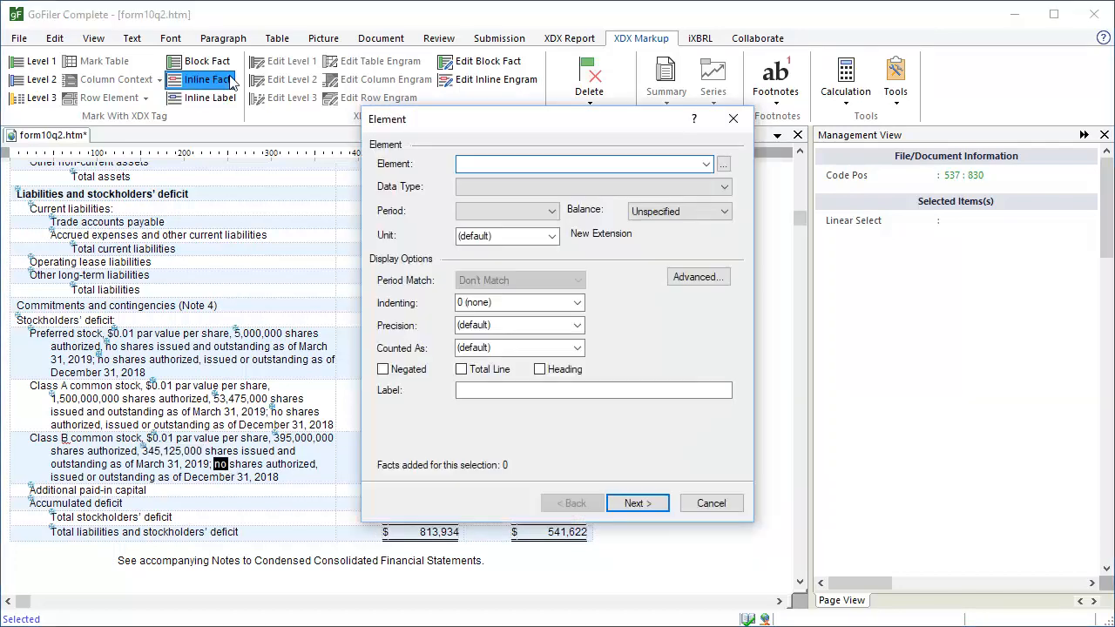
{"action": "left_click", "coordinate": [705, 165]}
{"action": "left_click", "coordinate": [634, 270]}
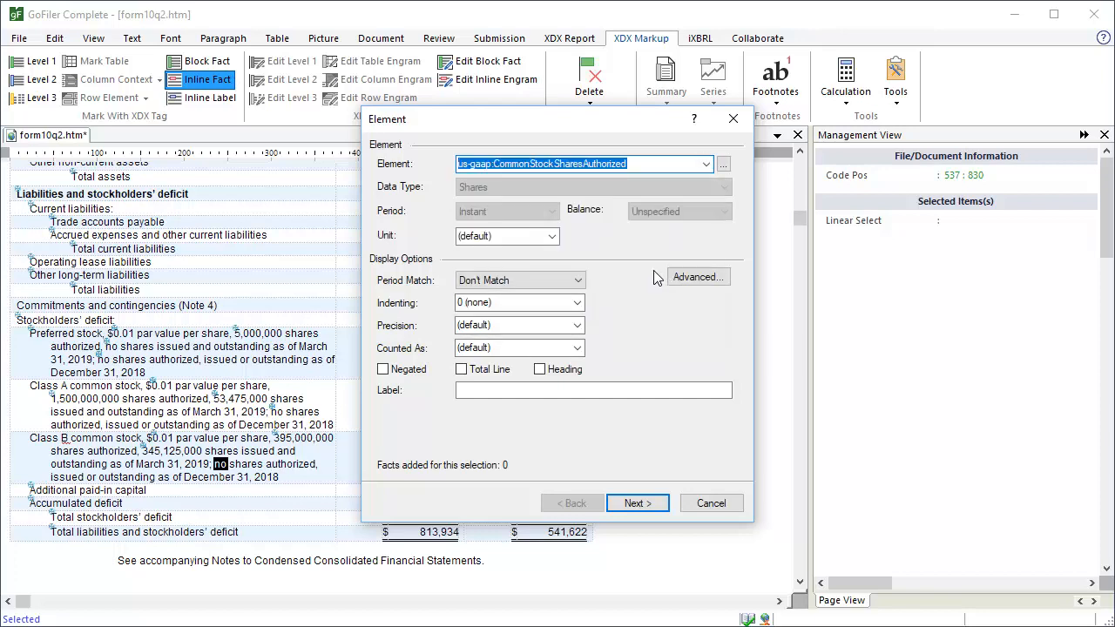
{"action": "left_click", "coordinate": [686, 279]}
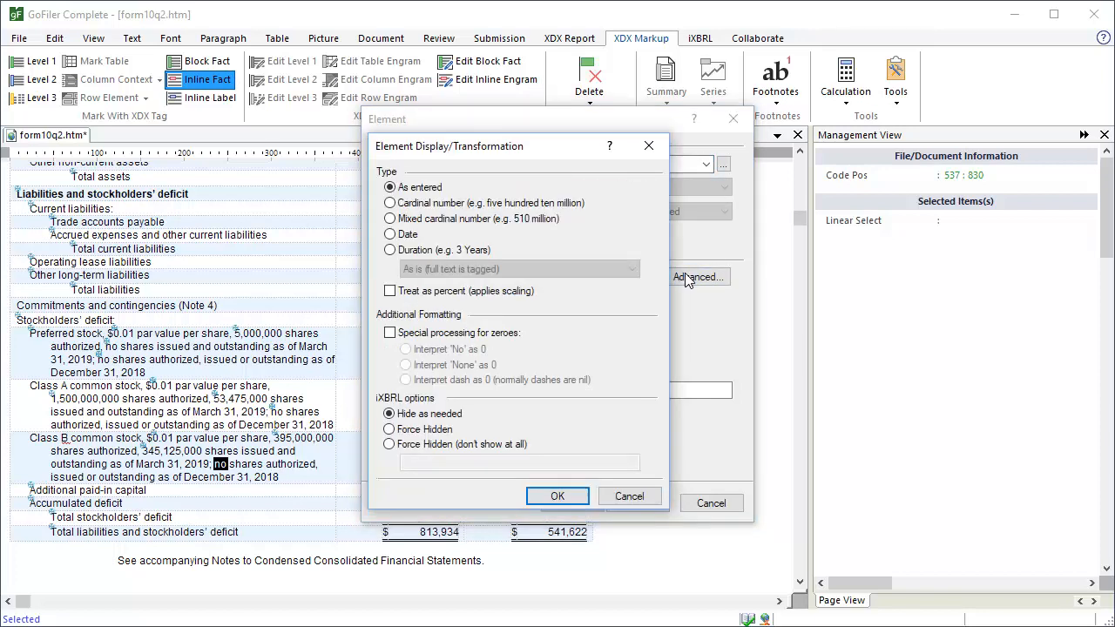
{"action": "left_click", "coordinate": [390, 334]}
{"action": "left_click", "coordinate": [405, 349]}
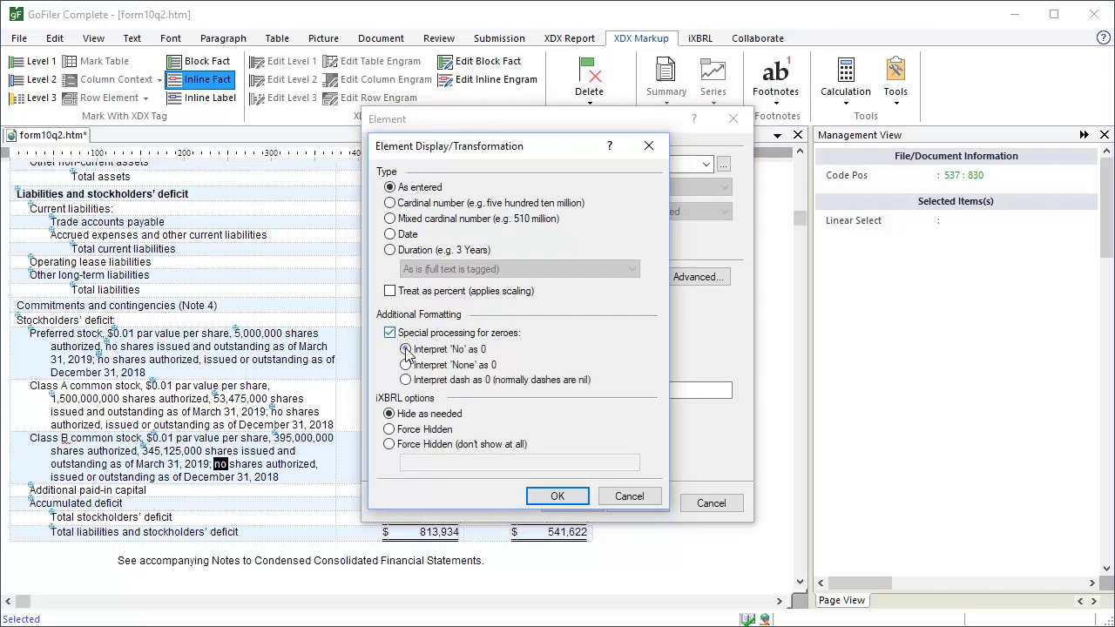
{"action": "left_click", "coordinate": [558, 496]}
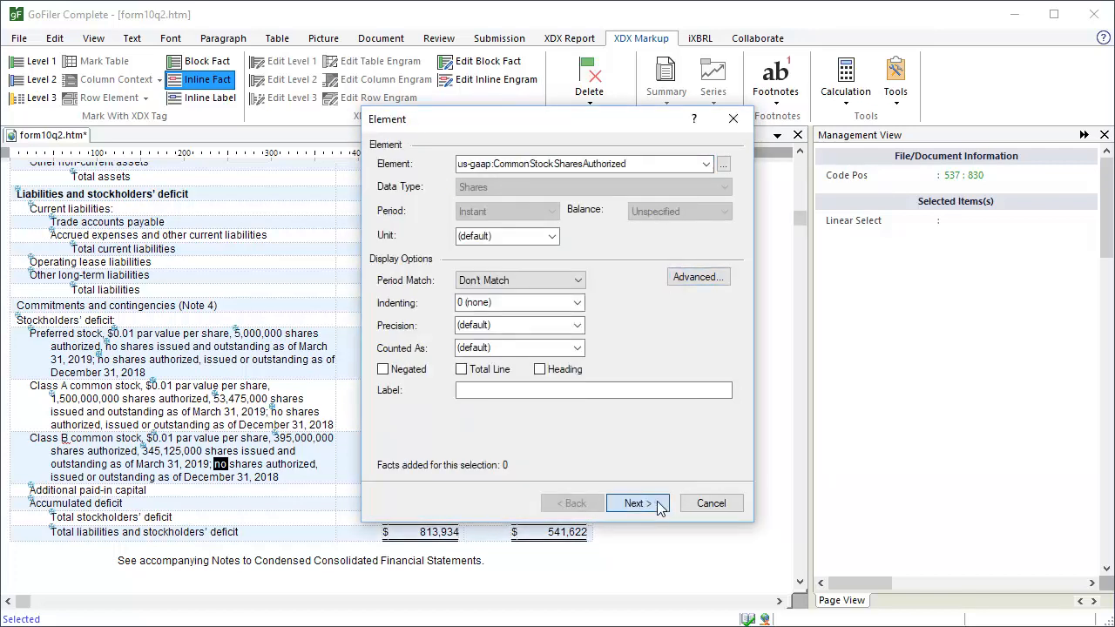
- Assign the existing 2018-12-31 CommonClassBMember context and finish the shares authorized fact, marking the value as used for more facts
{"action": "left_click", "coordinate": [660, 508]}
{"action": "left_click", "coordinate": [734, 170]}
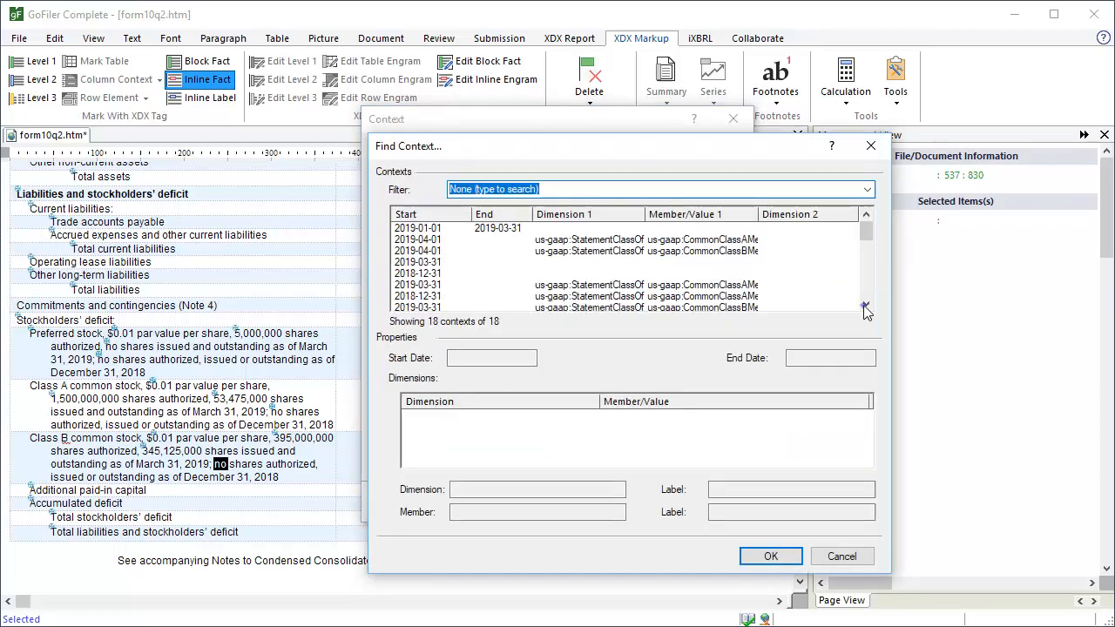
{"action": "left_click", "coordinate": [864, 305]}
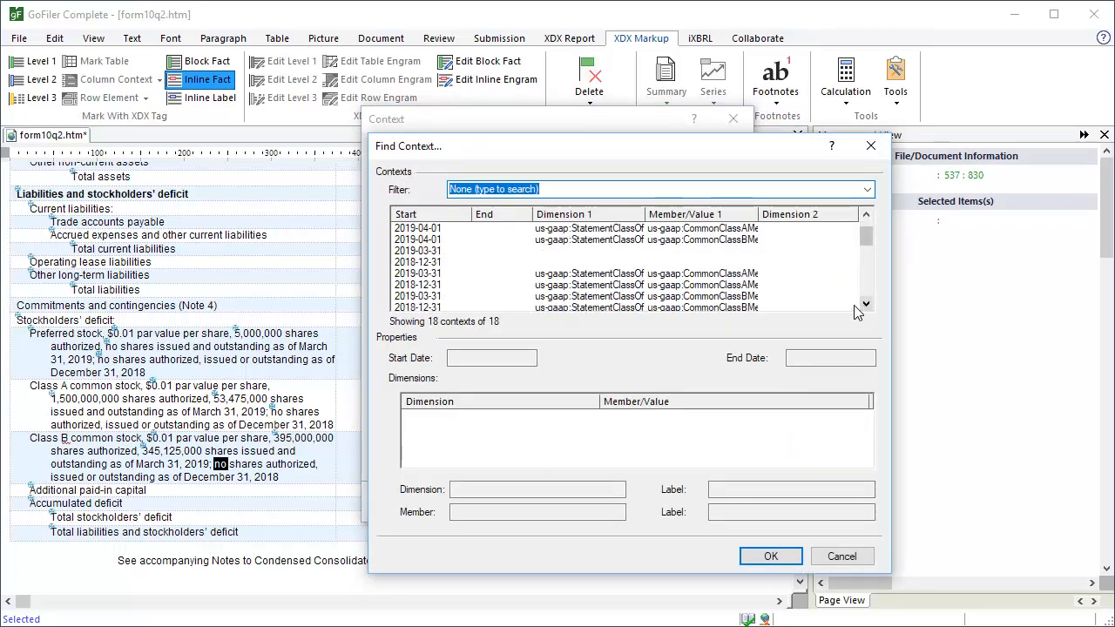
{"action": "left_click", "coordinate": [728, 309]}
{"action": "left_click", "coordinate": [769, 555]}
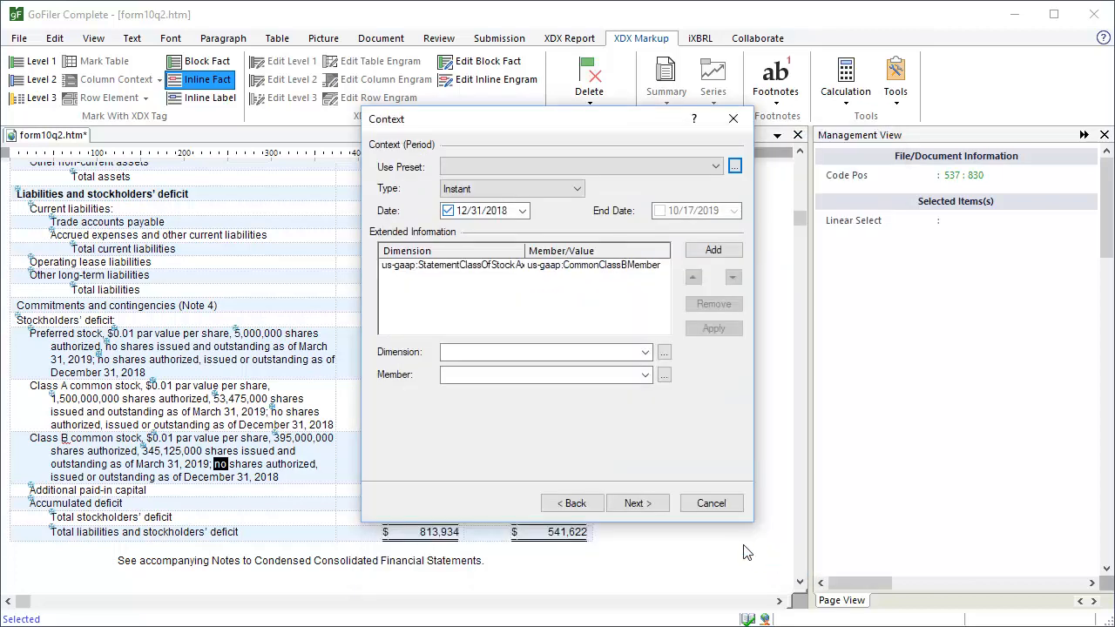
{"action": "left_click", "coordinate": [635, 503]}
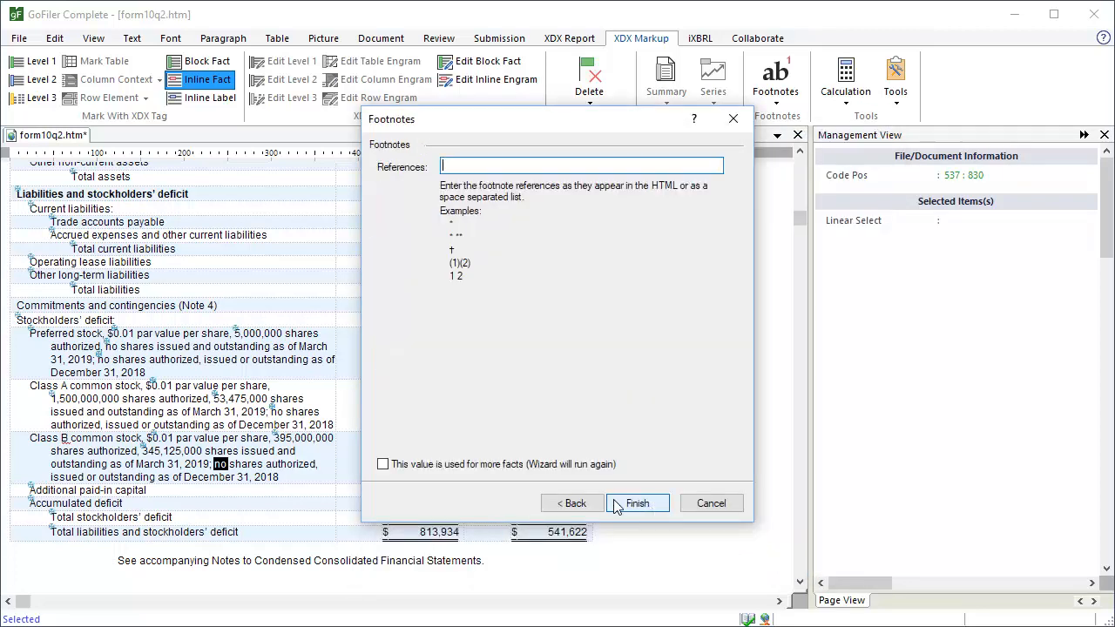
{"action": "left_click", "coordinate": [383, 465]}
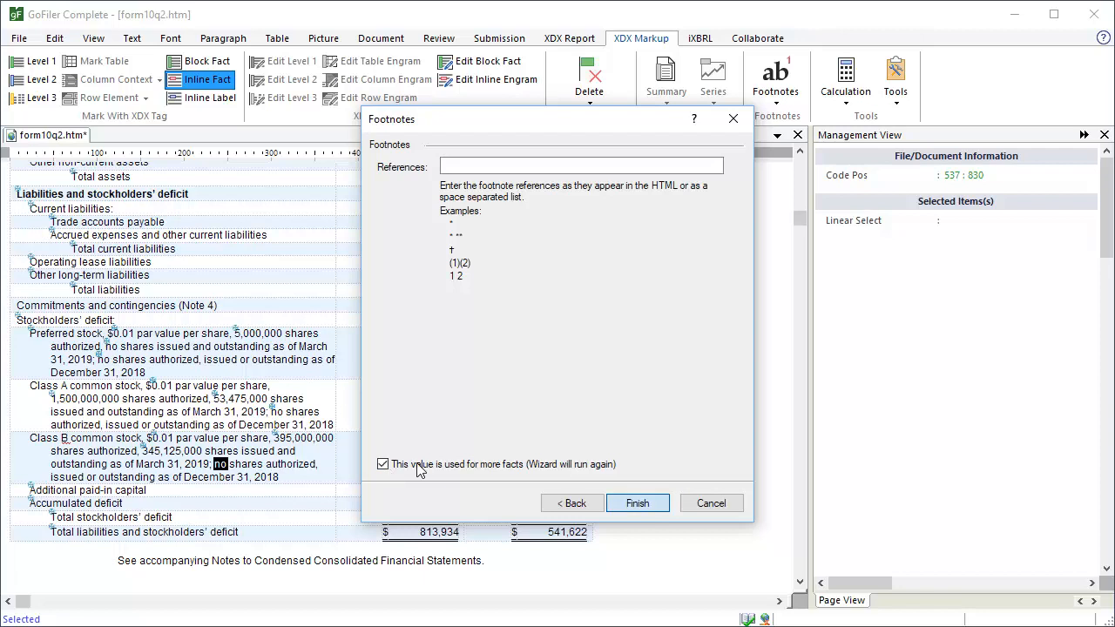
{"action": "left_click", "coordinate": [637, 504]}
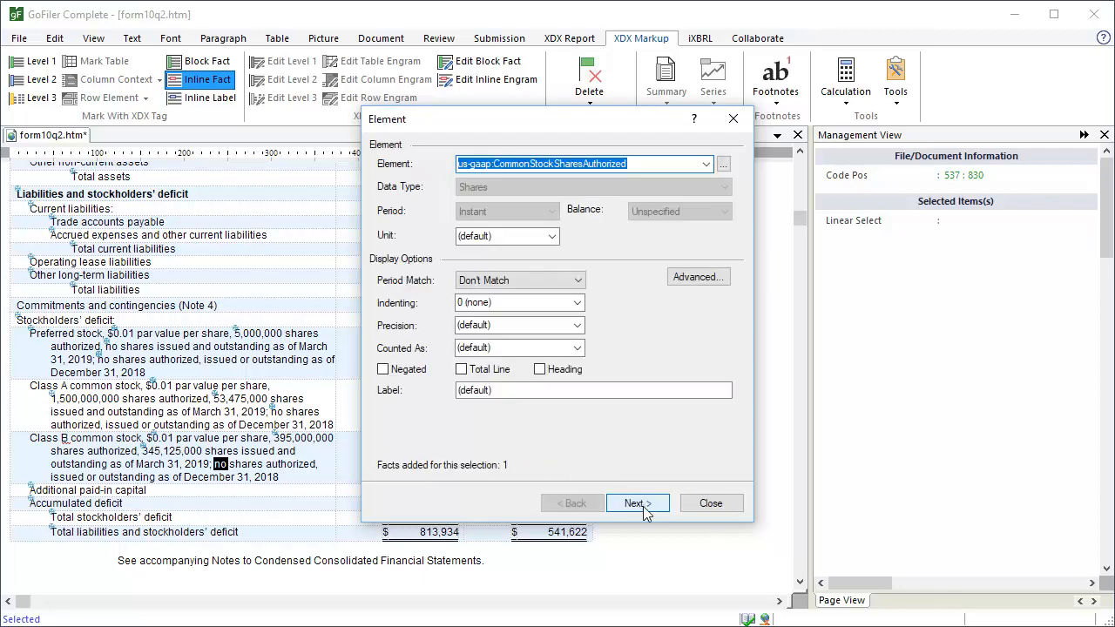
- Add a us-gaap:CommonStockSharesIssued fact to the Class B "no" with the same 12/31/2018 context, marking the value as used for more facts
{"action": "left_click", "coordinate": [707, 164]}
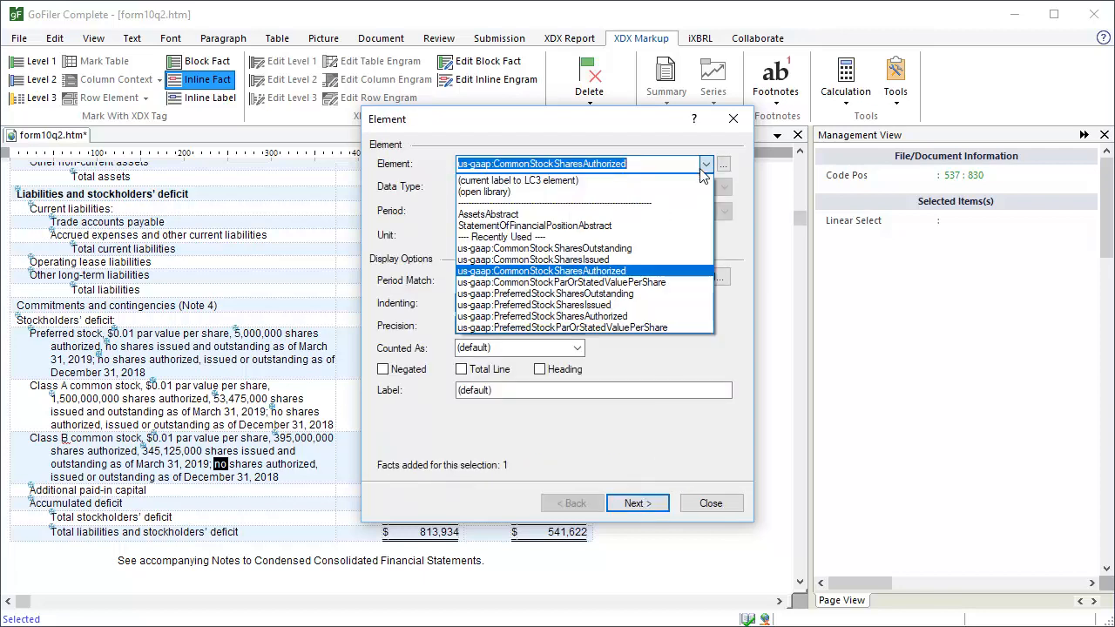
{"action": "left_click", "coordinate": [607, 260]}
{"action": "left_click", "coordinate": [650, 504]}
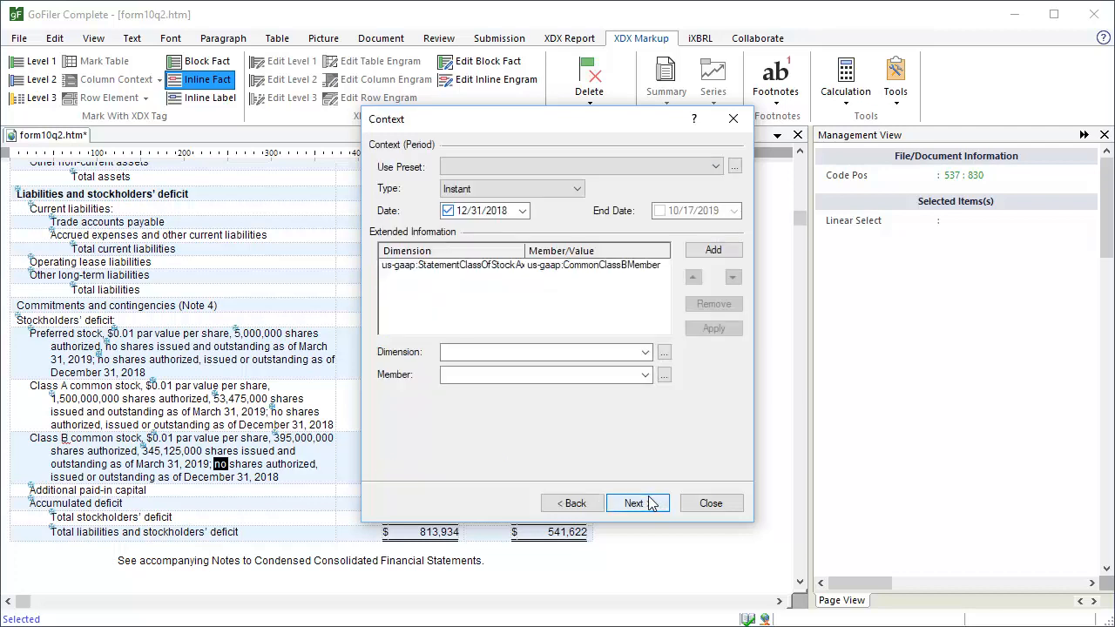
{"action": "left_click", "coordinate": [650, 503]}
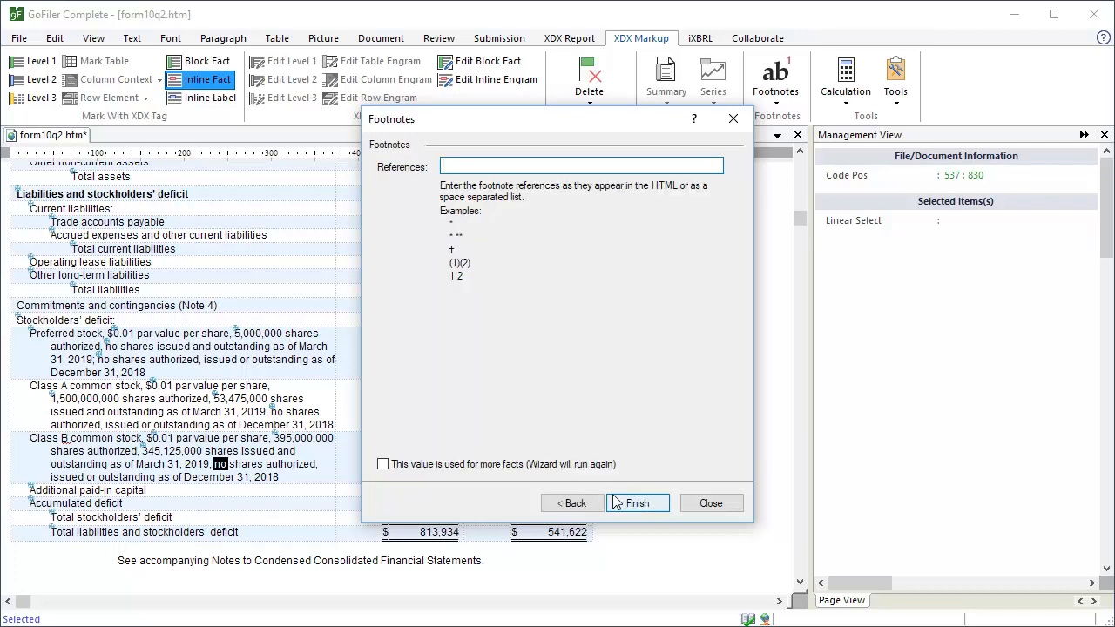
{"action": "left_click", "coordinate": [384, 465]}
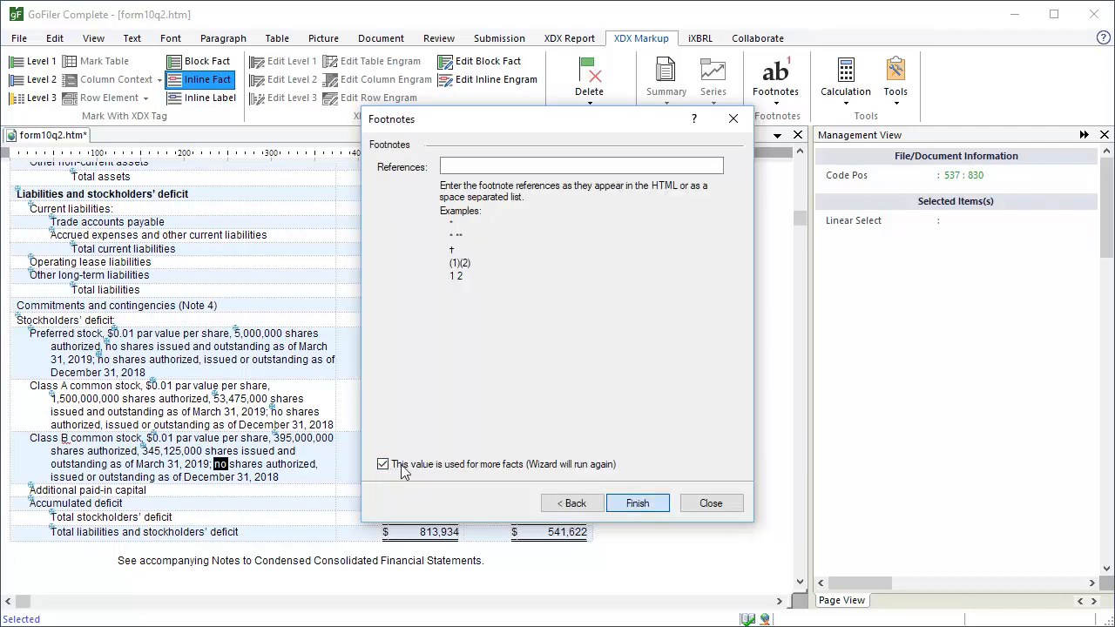
{"action": "left_click", "coordinate": [634, 507]}
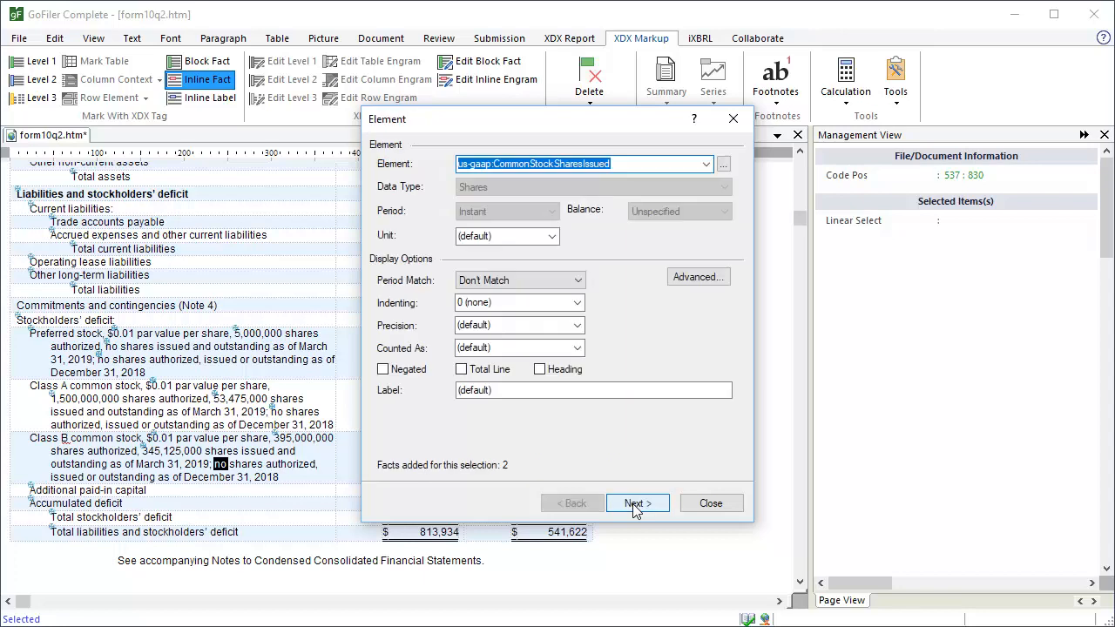
- Add a final us-gaap:CommonStockSharesOutstanding fact to the Class B "no", keeping the 12/31/2018 CommonClassBMember context
{"action": "left_click", "coordinate": [703, 165]}
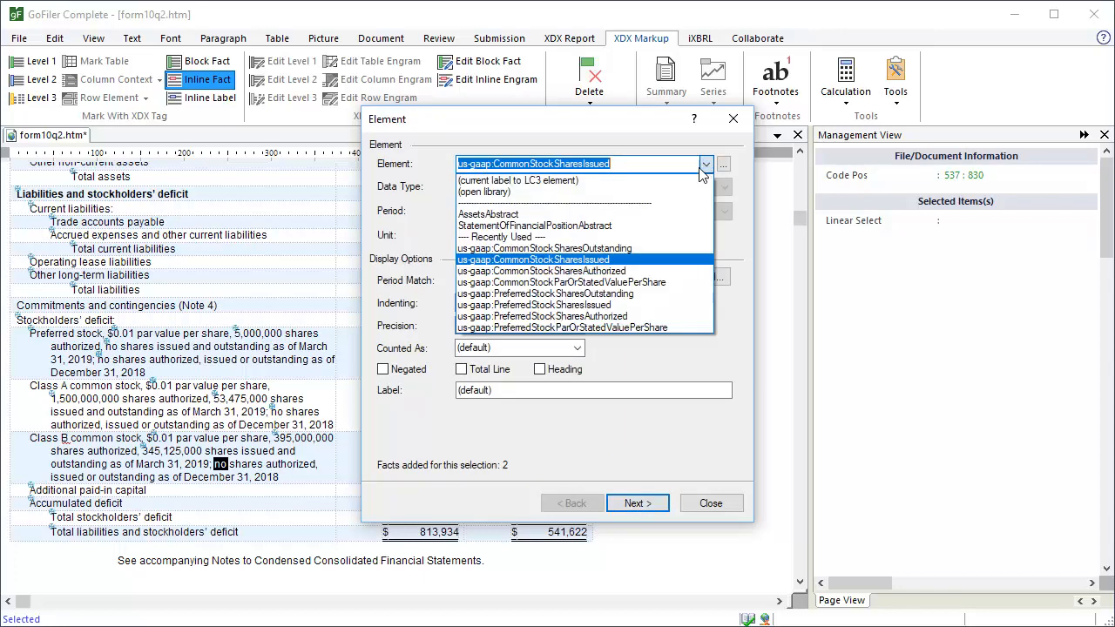
{"action": "left_click", "coordinate": [642, 247]}
{"action": "left_click", "coordinate": [644, 505]}
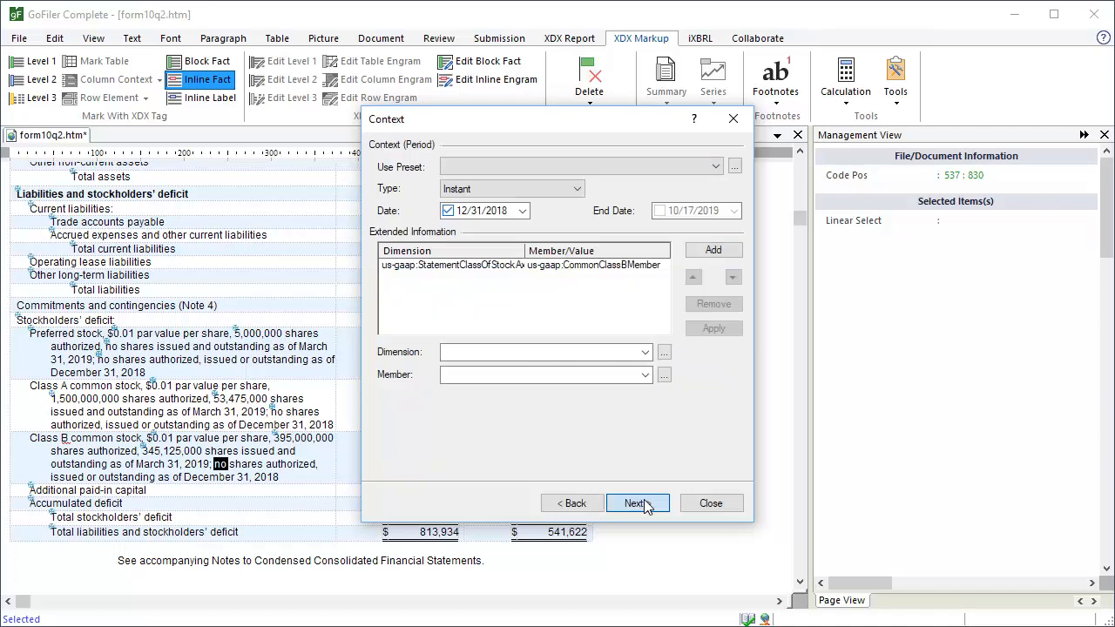
{"action": "left_click", "coordinate": [644, 505]}
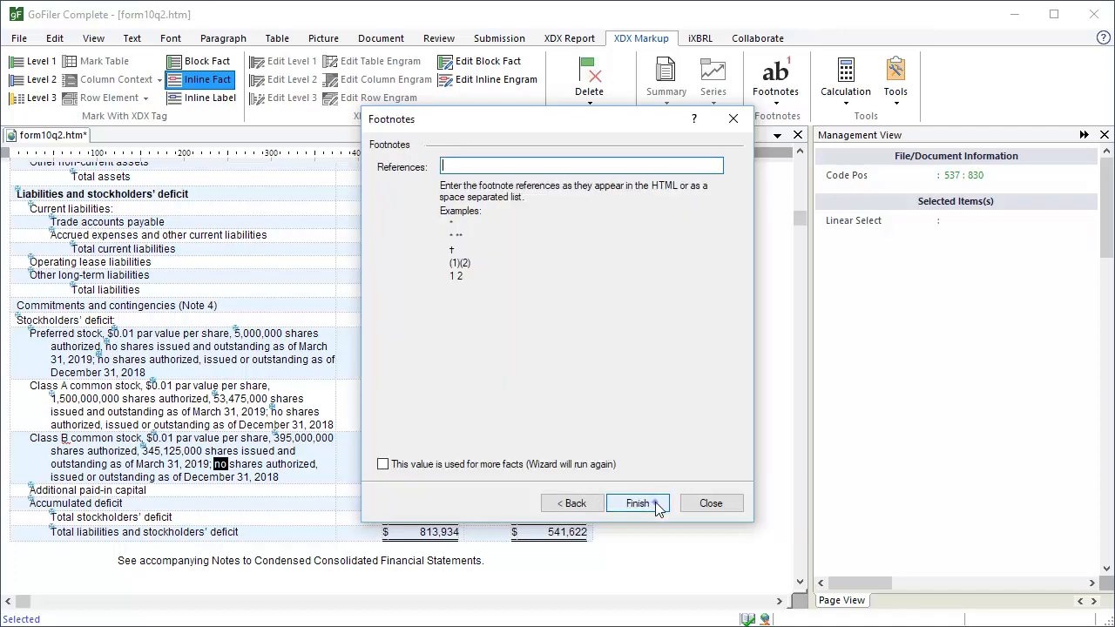
{"action": "left_click", "coordinate": [637, 503]}
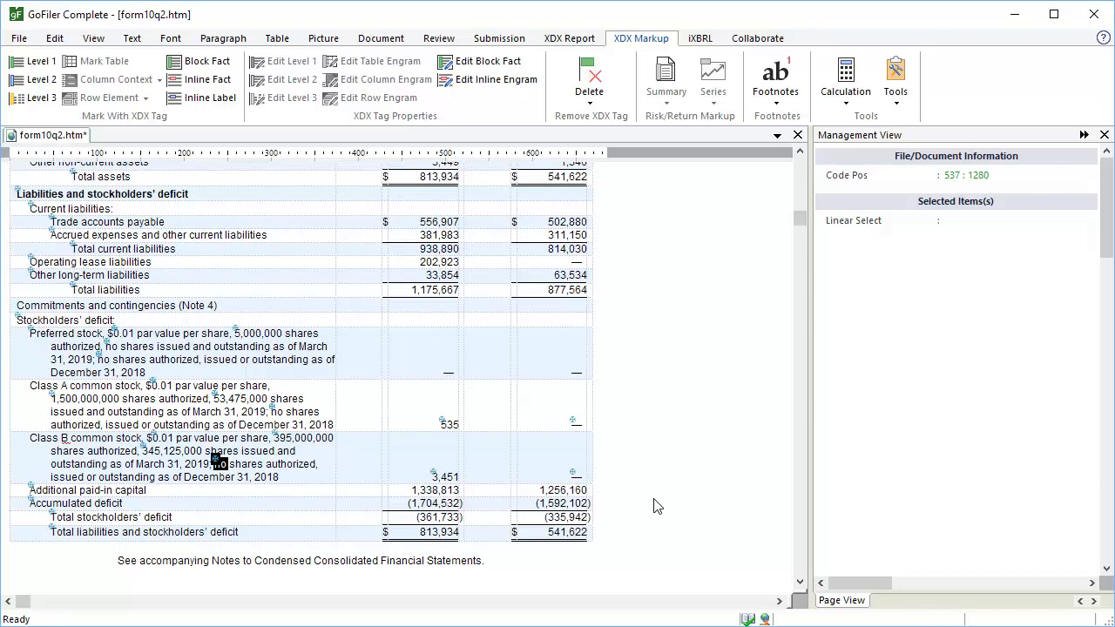
- Create a calculation from the Cash and cash equivalents through Total current assets rows, then inspect the cash row's properties
{"action": "left_click_drag", "start_coordinate": [799, 218], "coordinate": [797, 217]}
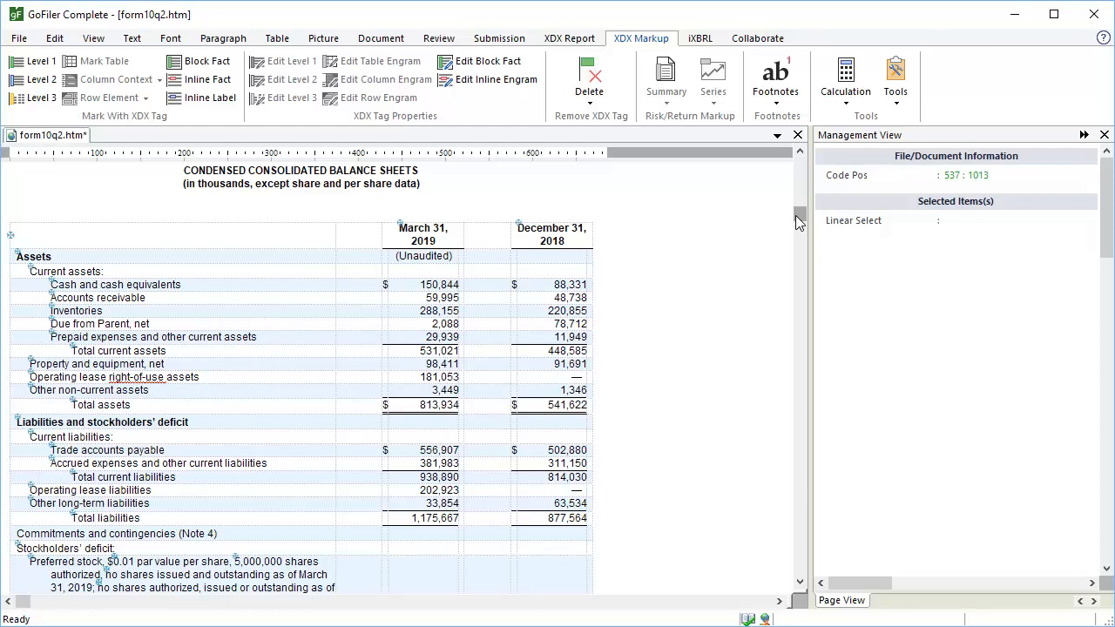
{"action": "scroll", "coordinate": [795, 215], "scroll_direction": "down", "scroll_amount": 1}
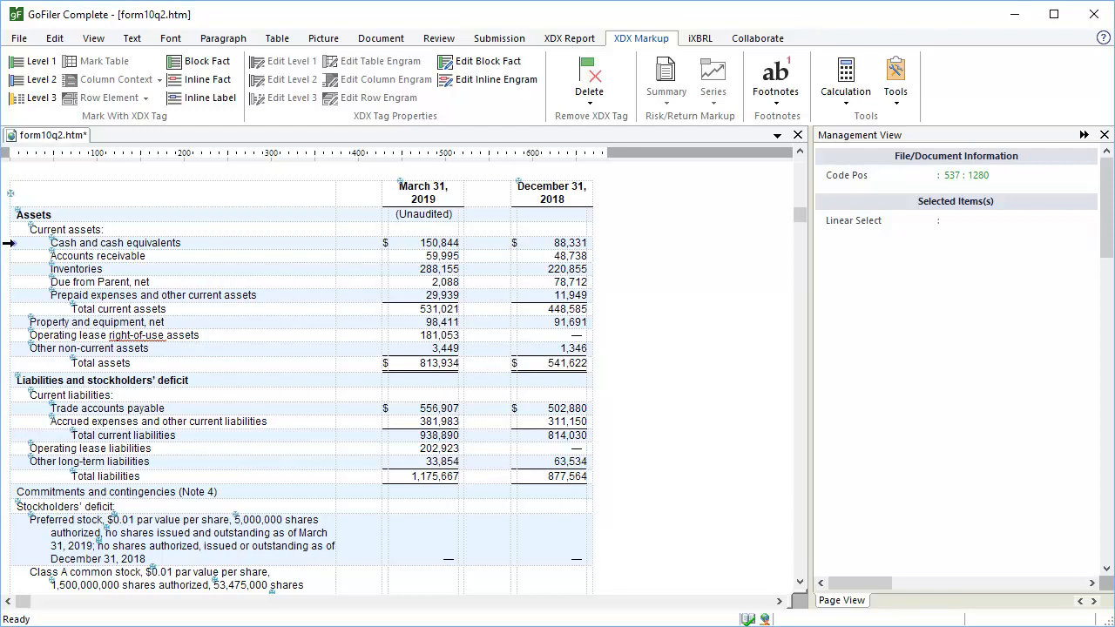
{"action": "left_click", "coordinate": [8, 243]}
{"action": "left_click", "coordinate": [9, 256], "text": "shift"}
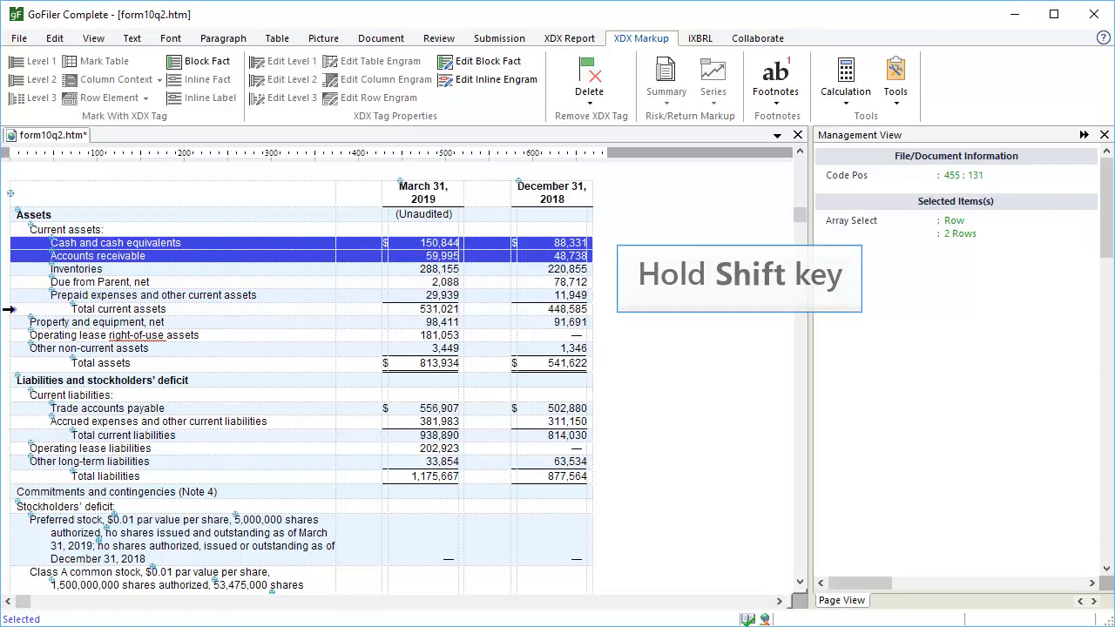
{"action": "left_click", "coordinate": [10, 308], "text": "shift"}
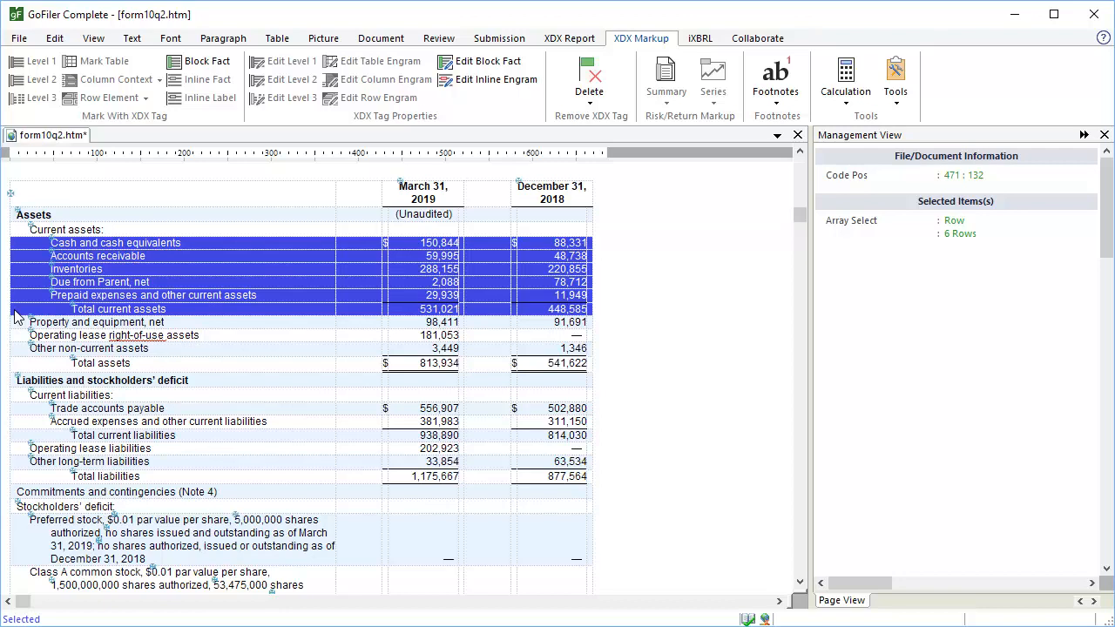
{"action": "left_click", "coordinate": [849, 91]}
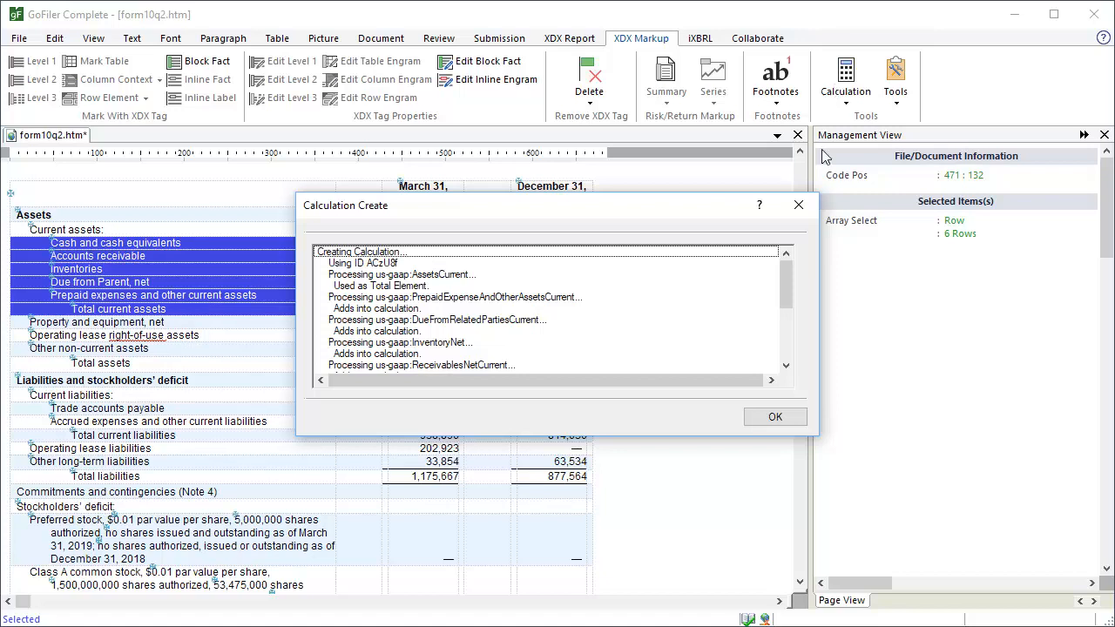
{"action": "left_click", "coordinate": [774, 419]}
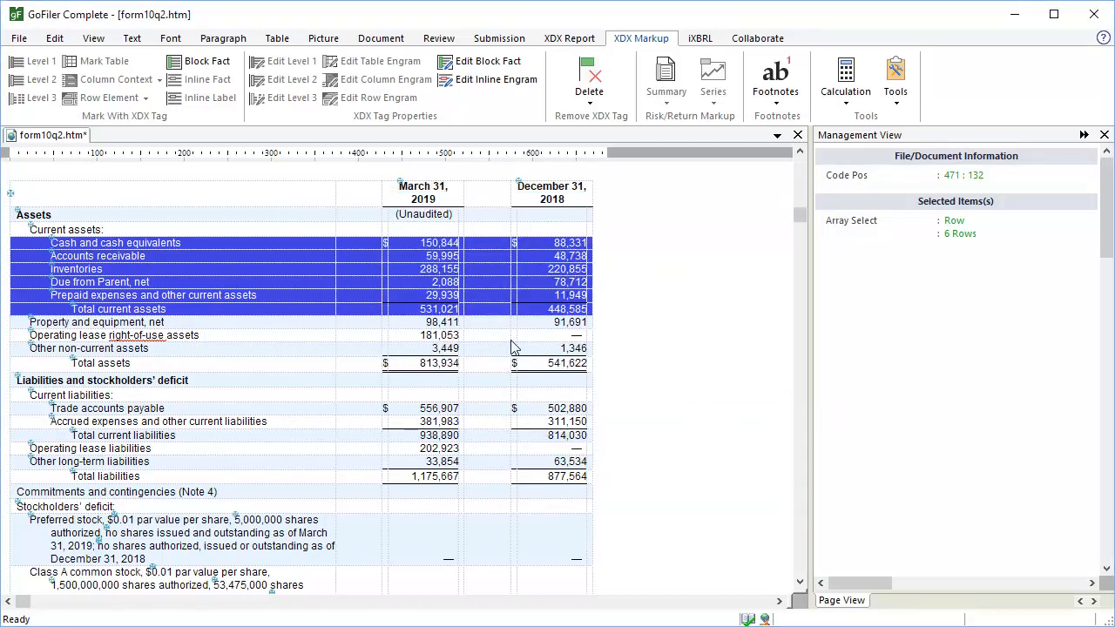
{"action": "left_click", "coordinate": [183, 245]}
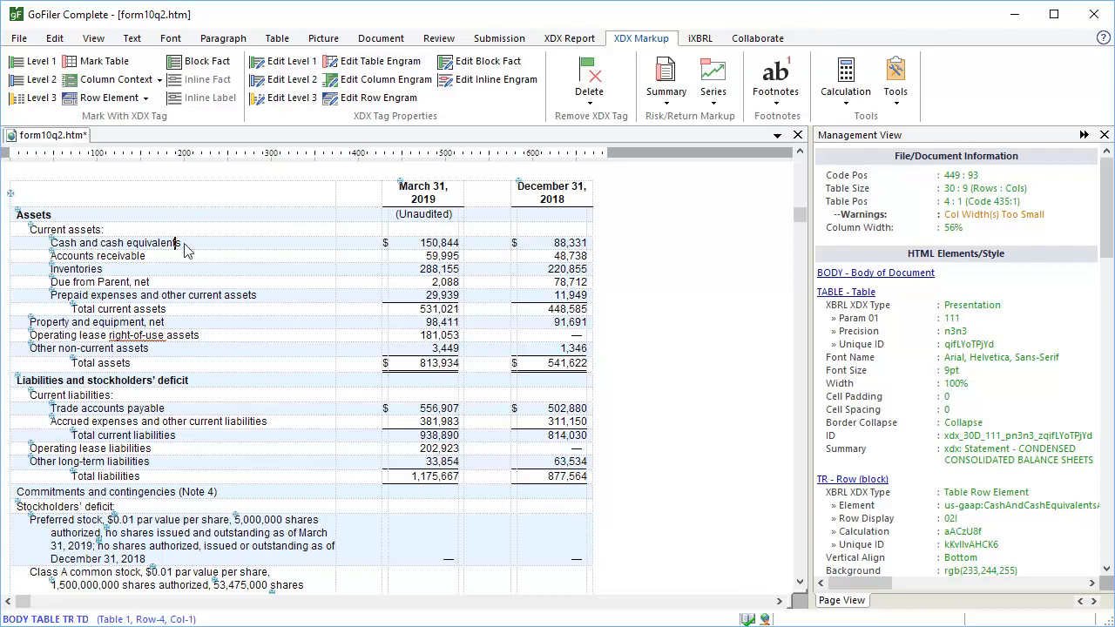
- Create a calculation for total assets from the Total current assets through Total assets rows
{"action": "left_click", "coordinate": [10, 308]}
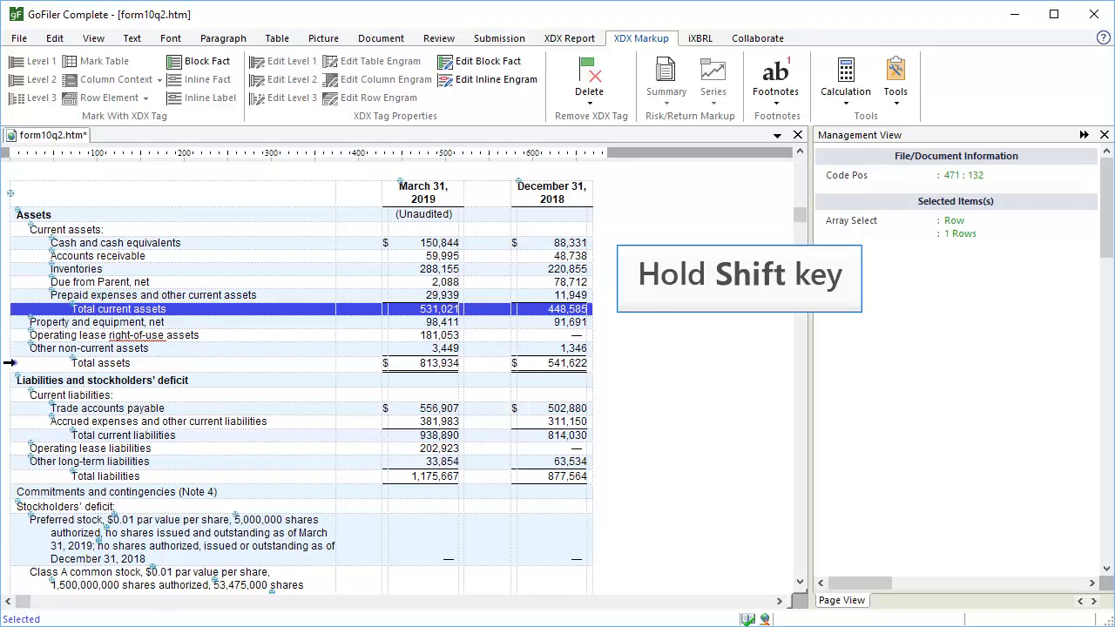
{"action": "left_click", "coordinate": [12, 363], "text": "shift"}
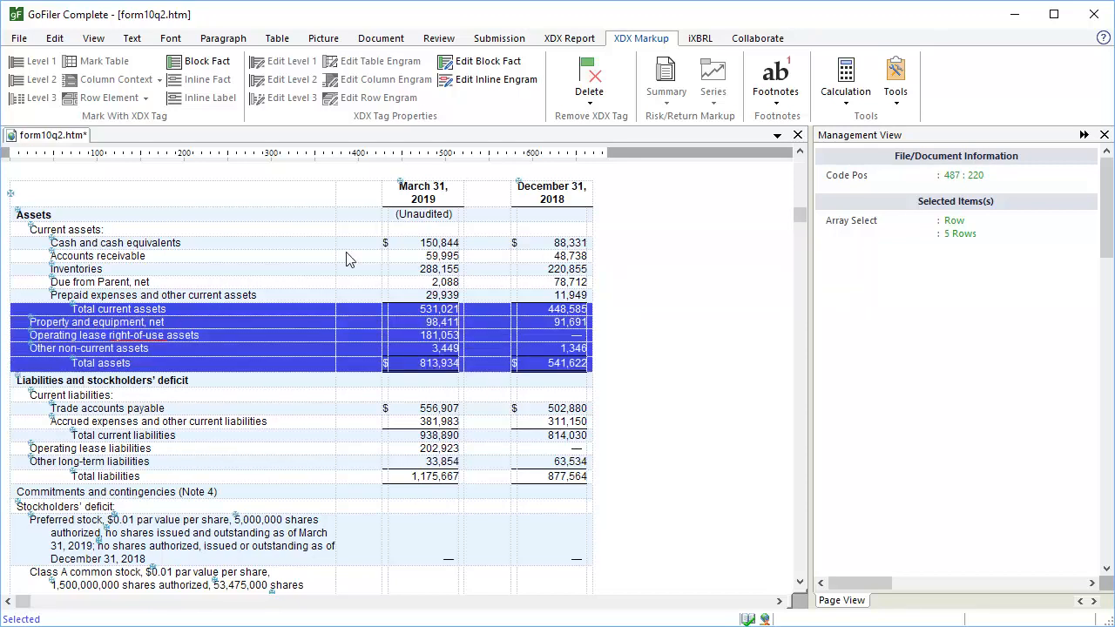
{"action": "left_click", "coordinate": [845, 92]}
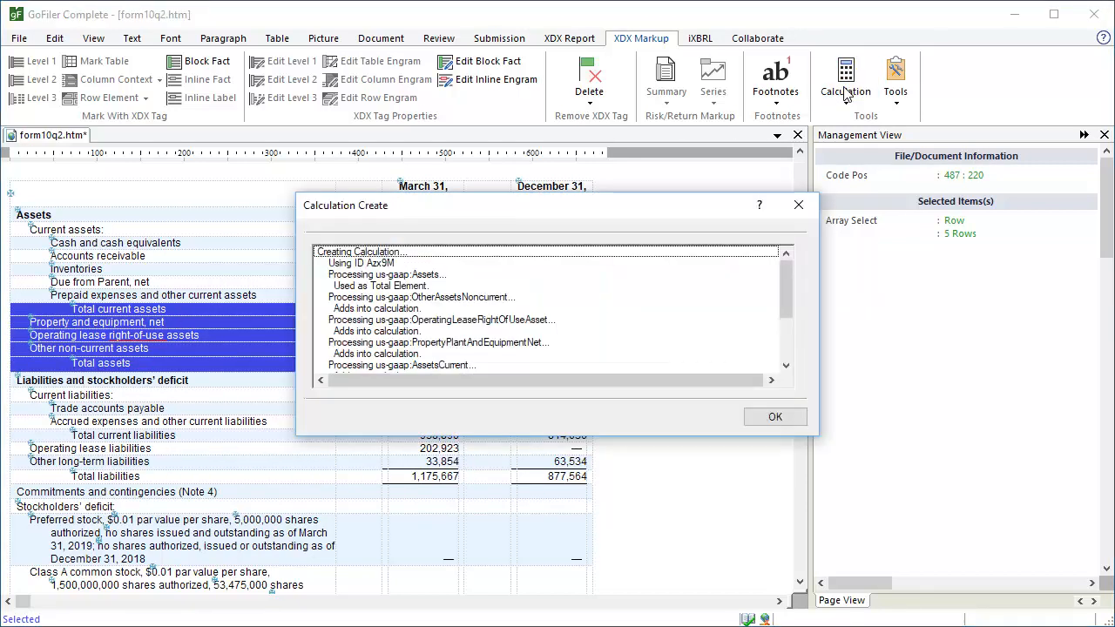
{"action": "left_click", "coordinate": [774, 417]}
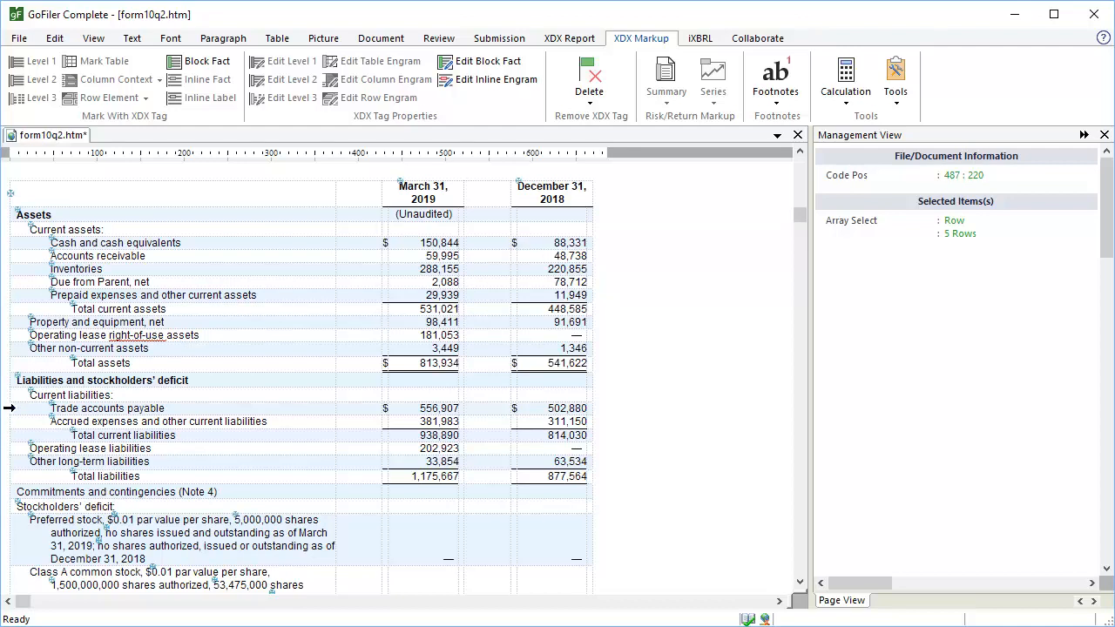
- Create a calculation for total current liabilities from the Trade accounts payable through Total current liabilities rows
{"action": "left_click", "coordinate": [12, 407]}
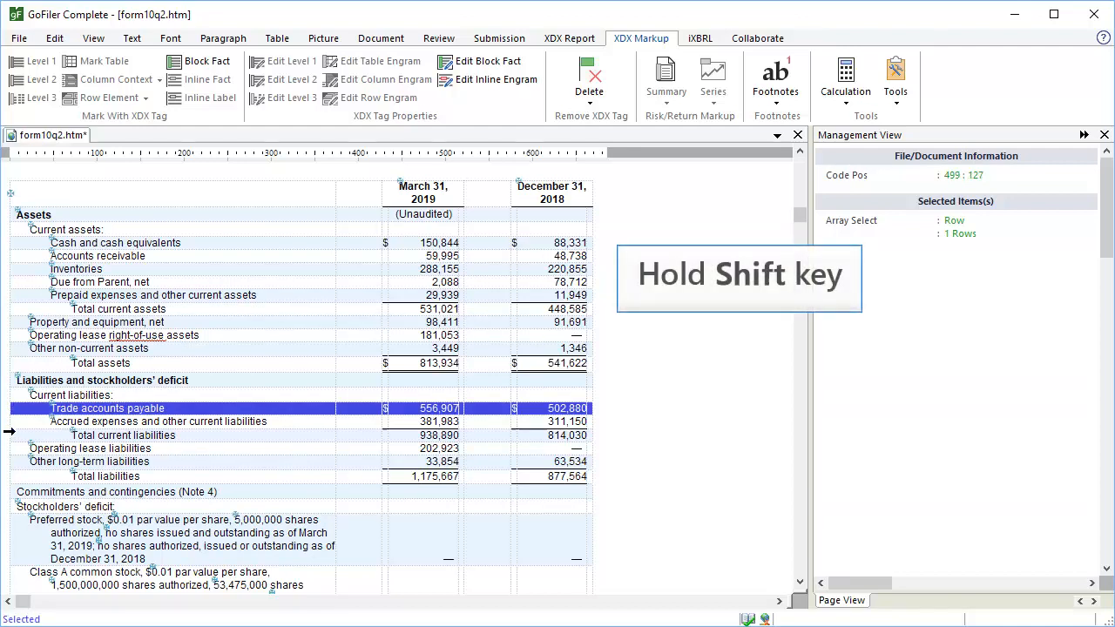
{"action": "left_click", "coordinate": [10, 435], "text": "shift"}
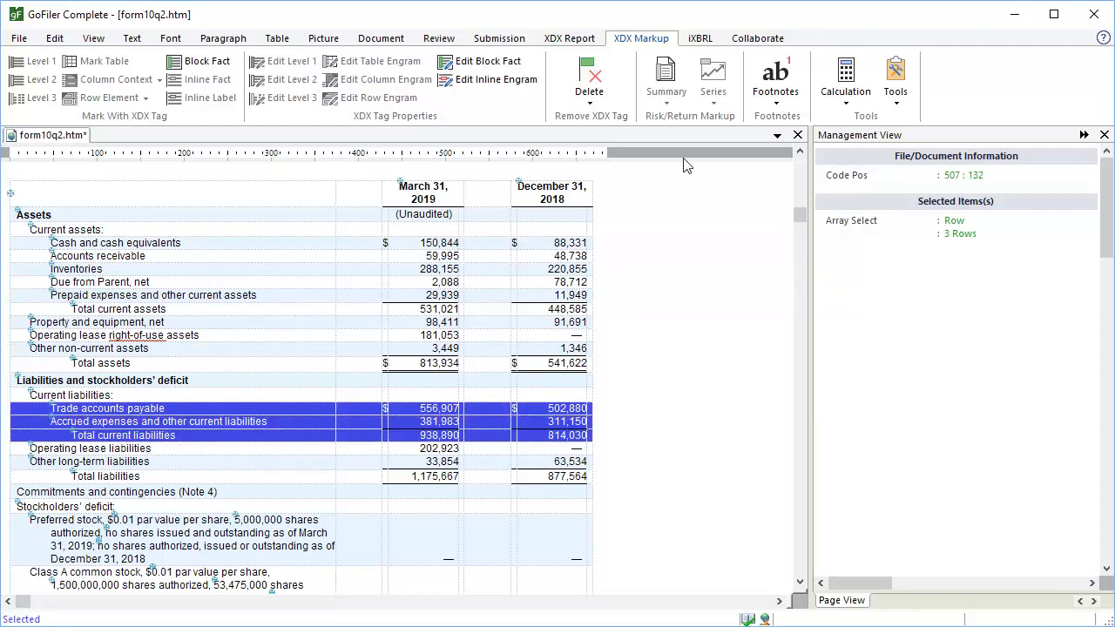
{"action": "left_click", "coordinate": [846, 87]}
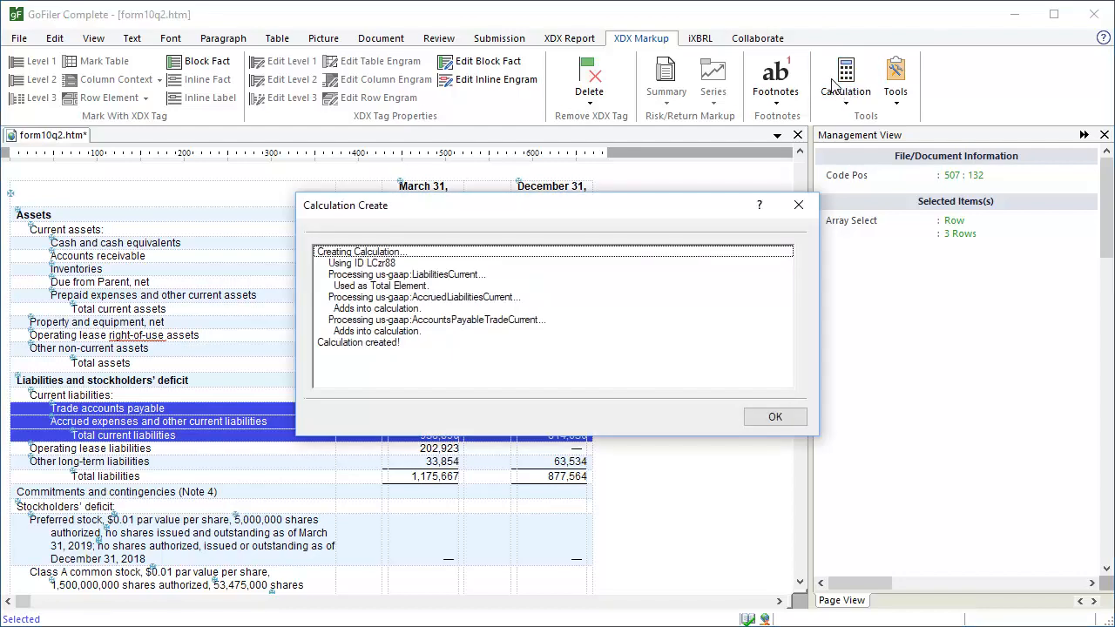
{"action": "left_click", "coordinate": [774, 418]}
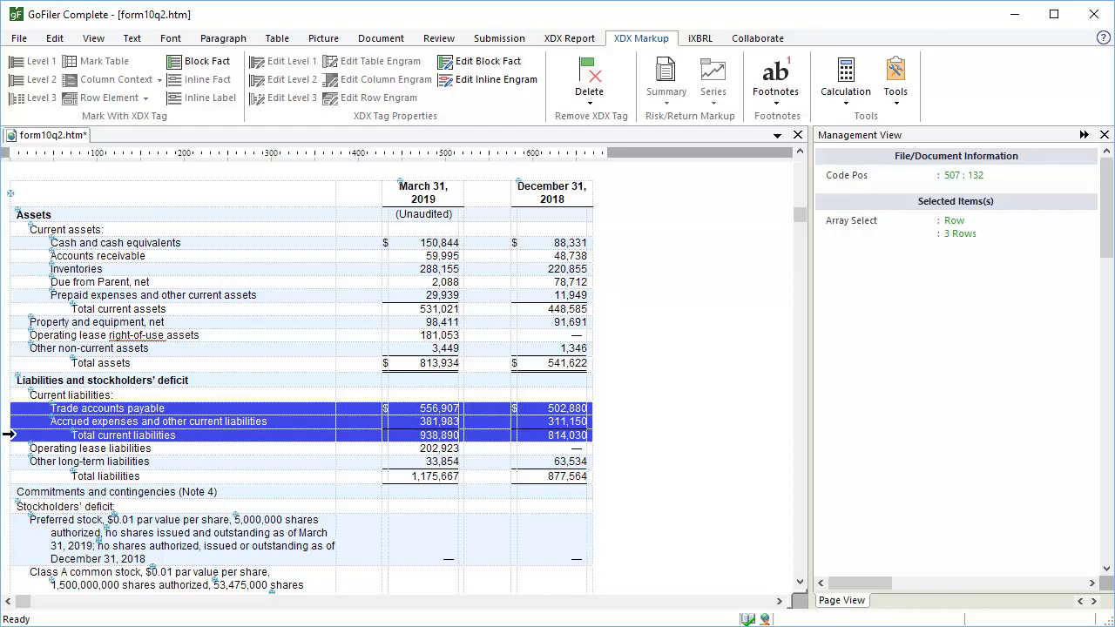
- Create a calculation for total liabilities from the Total current liabilities through Total liabilities rows
{"action": "left_click", "coordinate": [11, 435]}
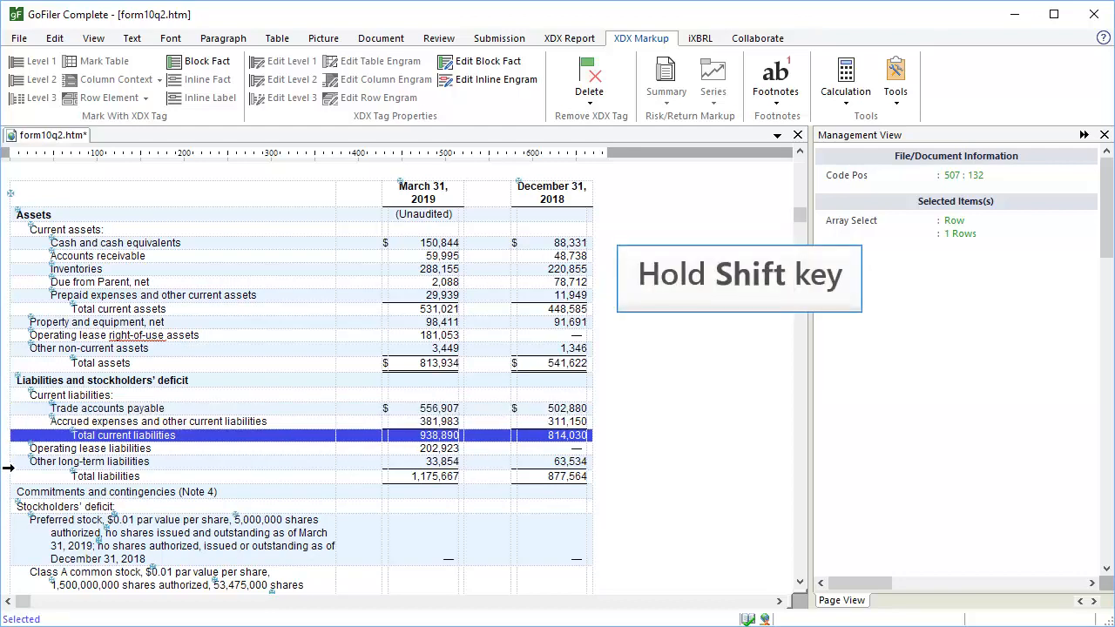
{"action": "left_click", "coordinate": [12, 476], "text": "shift"}
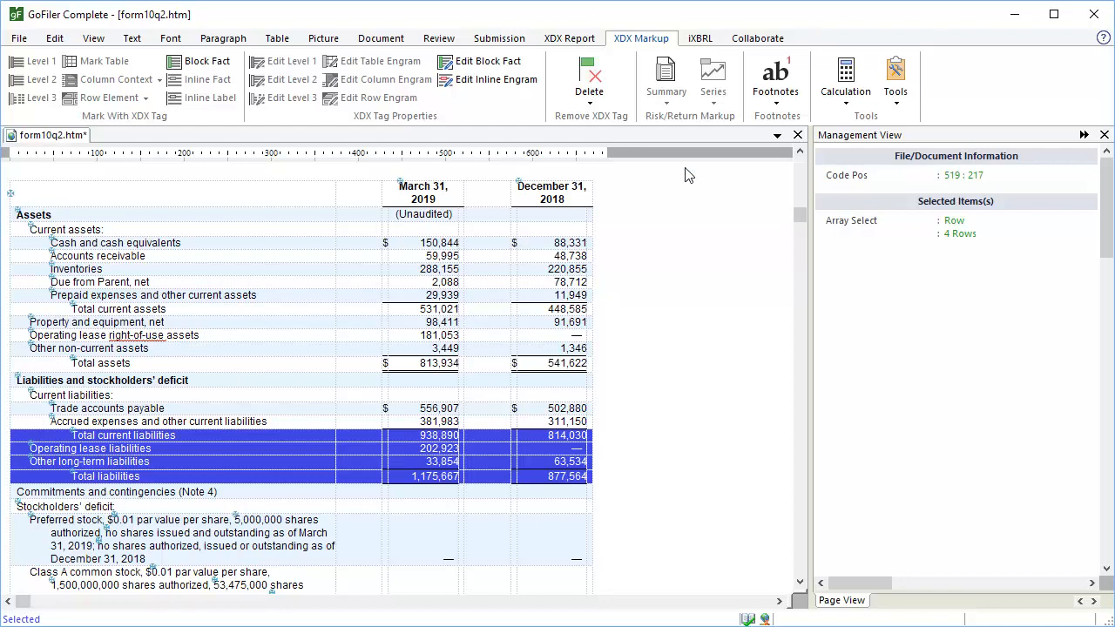
{"action": "left_click", "coordinate": [855, 96]}
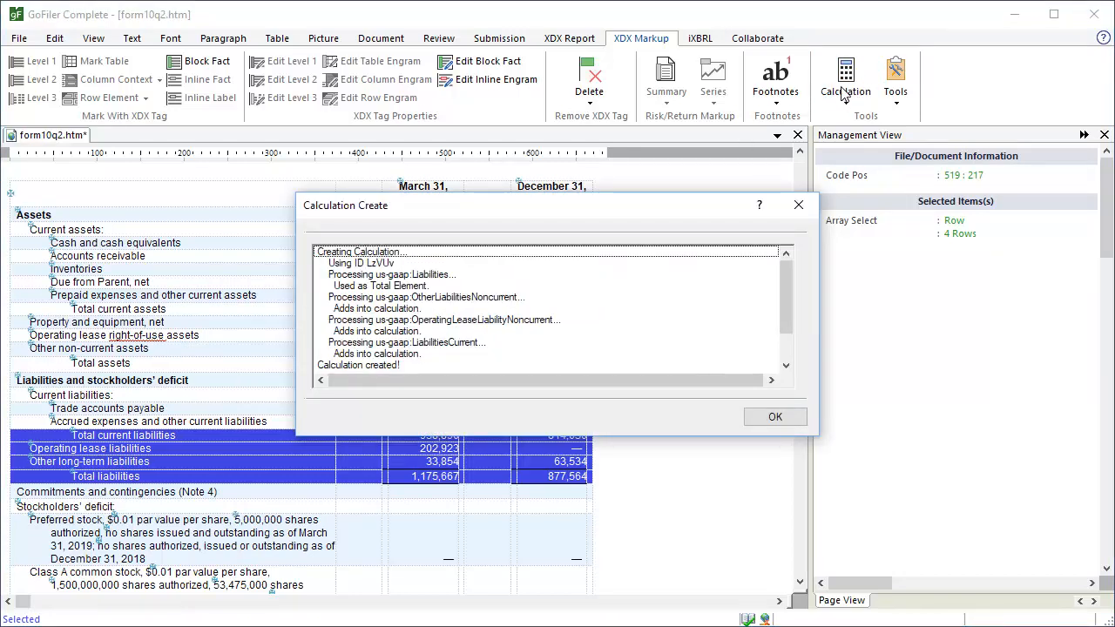
{"action": "left_click", "coordinate": [774, 418]}
- Create a calculation from the Preferred stock, Additional paid-in capital, Accumulated deficit and Total stockholders' deficit rows, leaving out both common stock rows
{"action": "left_click", "coordinate": [799, 584]}
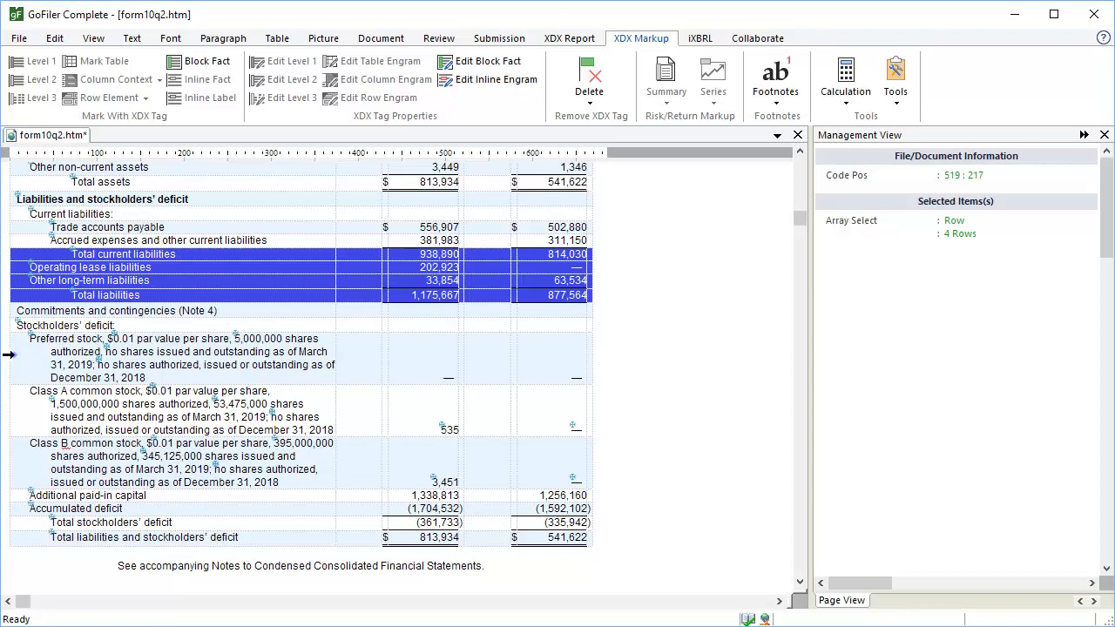
{"action": "left_click", "coordinate": [7, 355]}
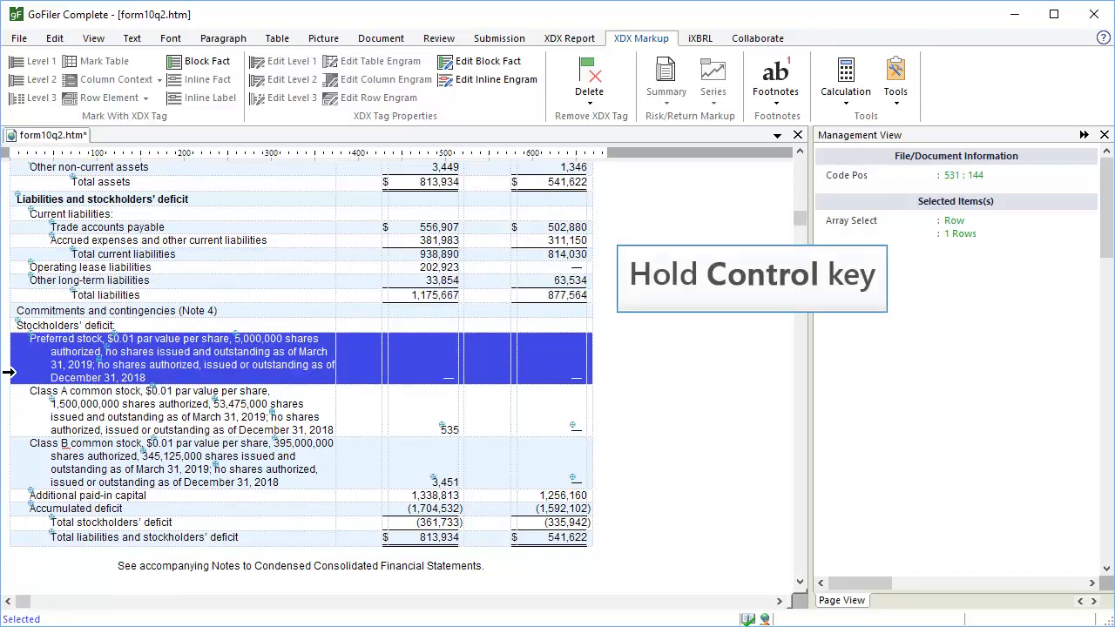
{"action": "left_click", "coordinate": [7, 495], "text": "ctrl"}
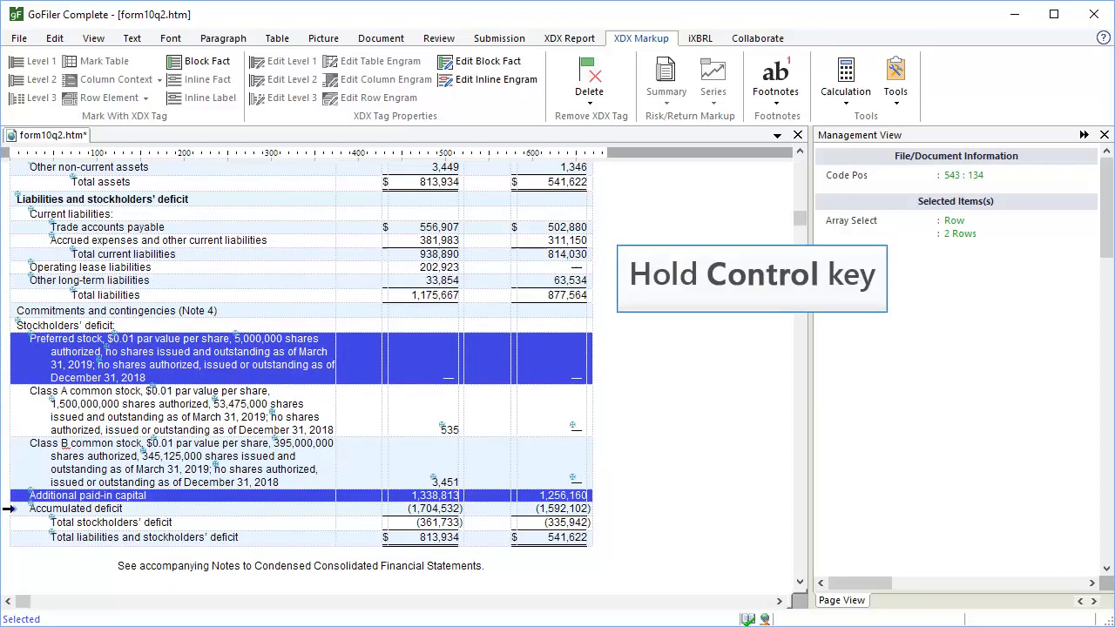
{"action": "left_click", "coordinate": [7, 508], "text": "ctrl"}
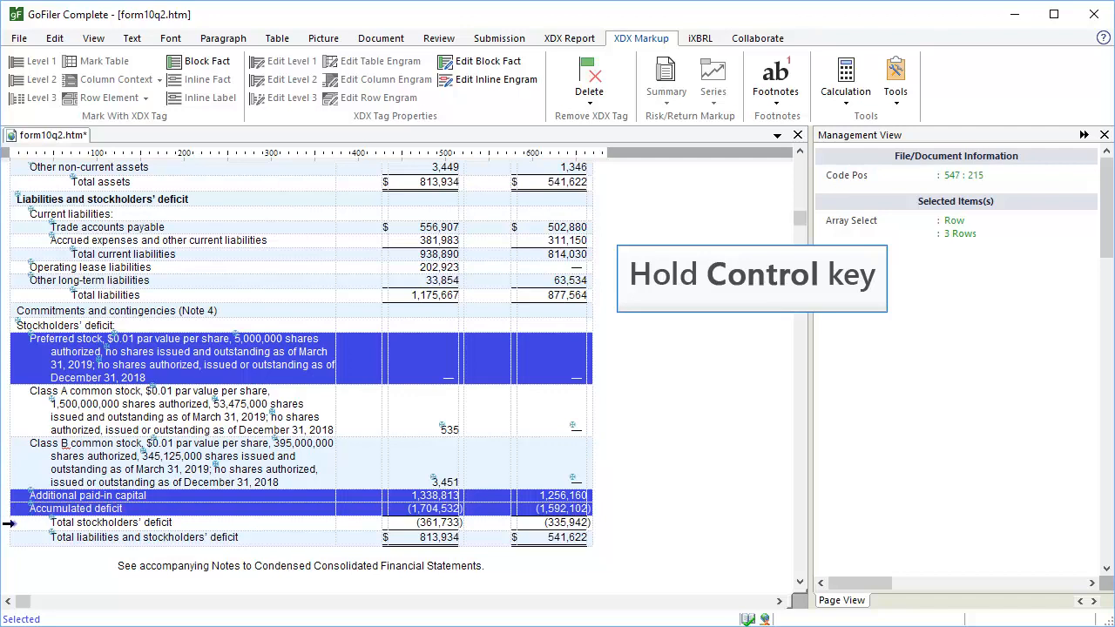
{"action": "left_click", "coordinate": [11, 523], "text": "ctrl"}
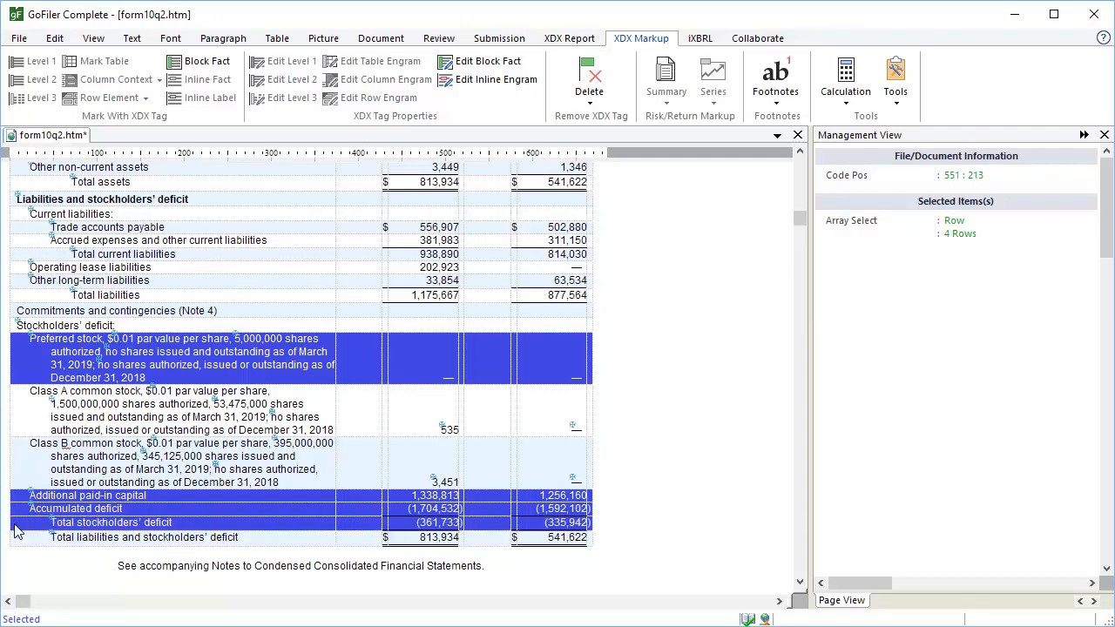
{"action": "left_click", "coordinate": [844, 88]}
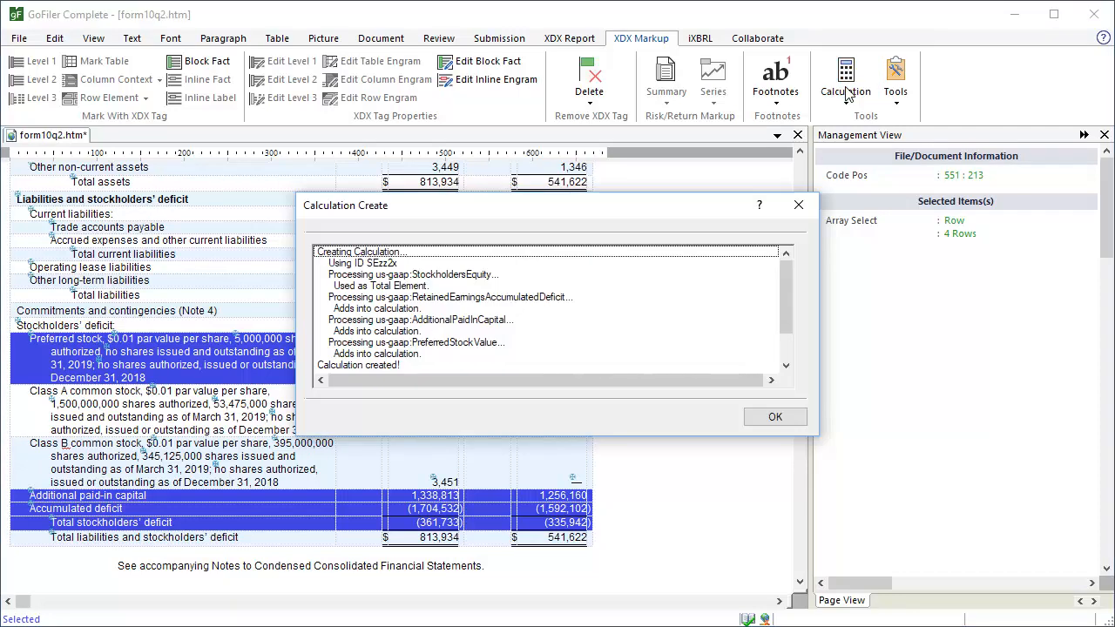
{"action": "left_click", "coordinate": [775, 418]}
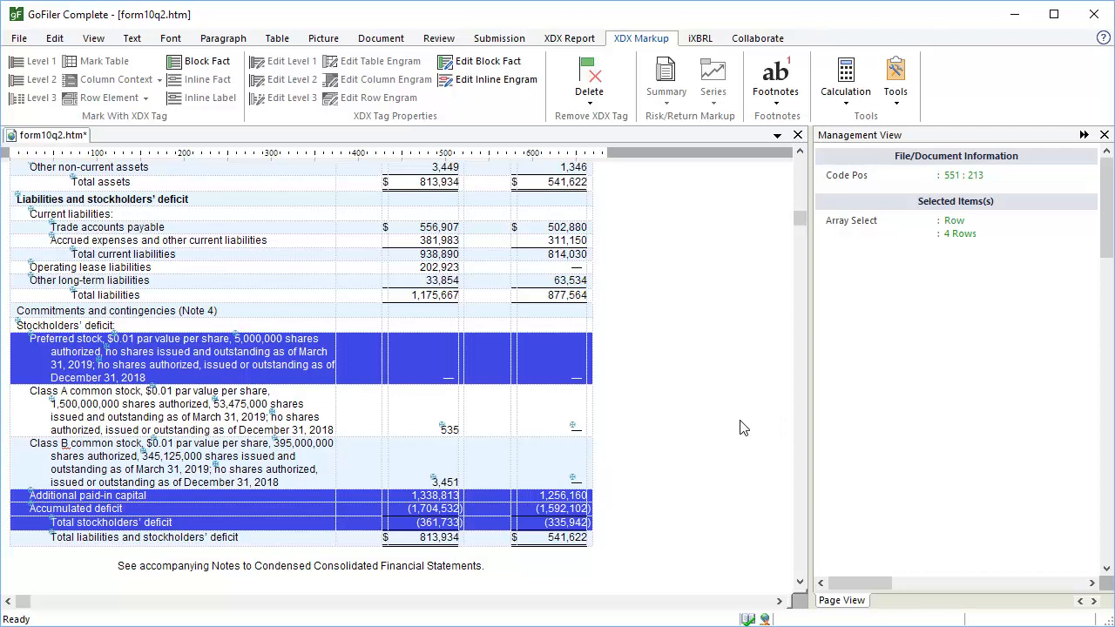
- Add a calculation relation to the first-period Class A common stock value, with identifier SEzz2x and the relation Adds into total (+)
{"action": "left_click", "coordinate": [455, 435]}
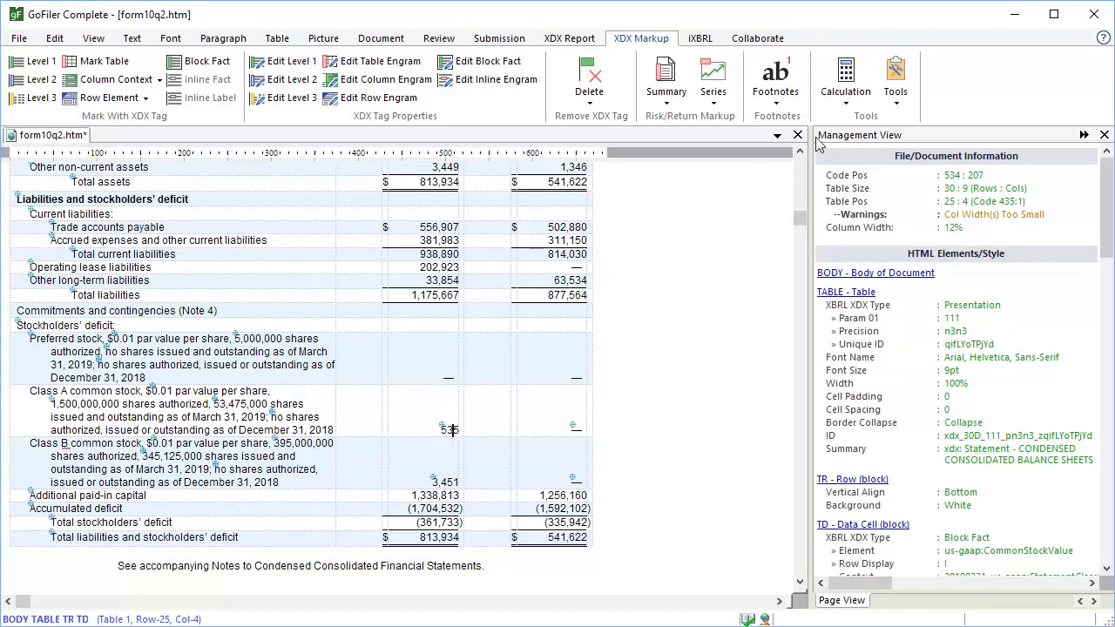
{"action": "left_click", "coordinate": [845, 102]}
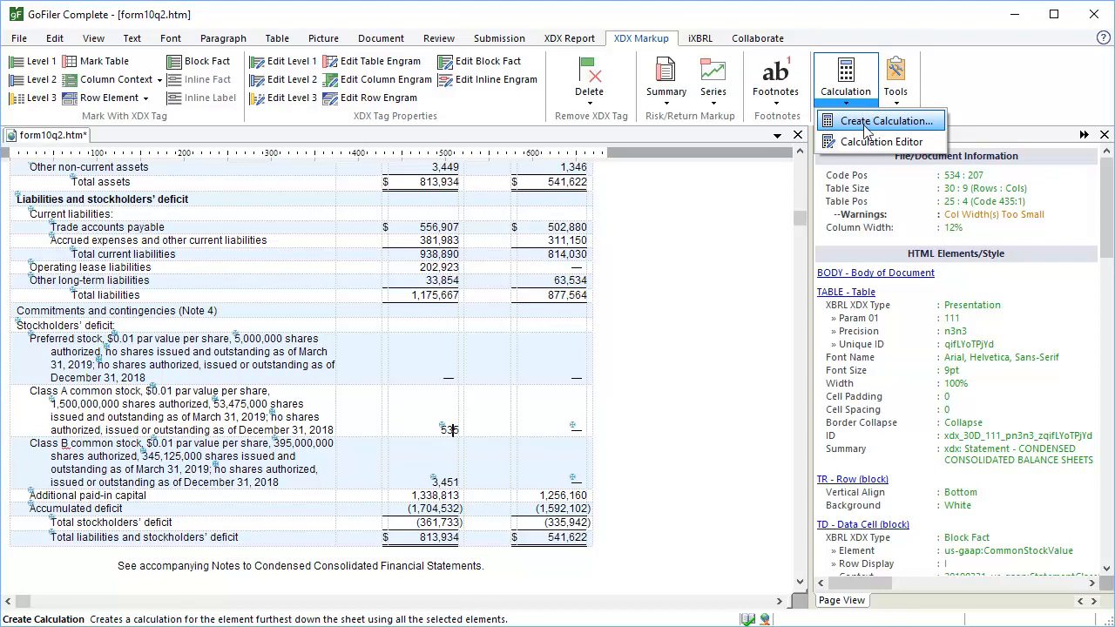
{"action": "left_click", "coordinate": [879, 142]}
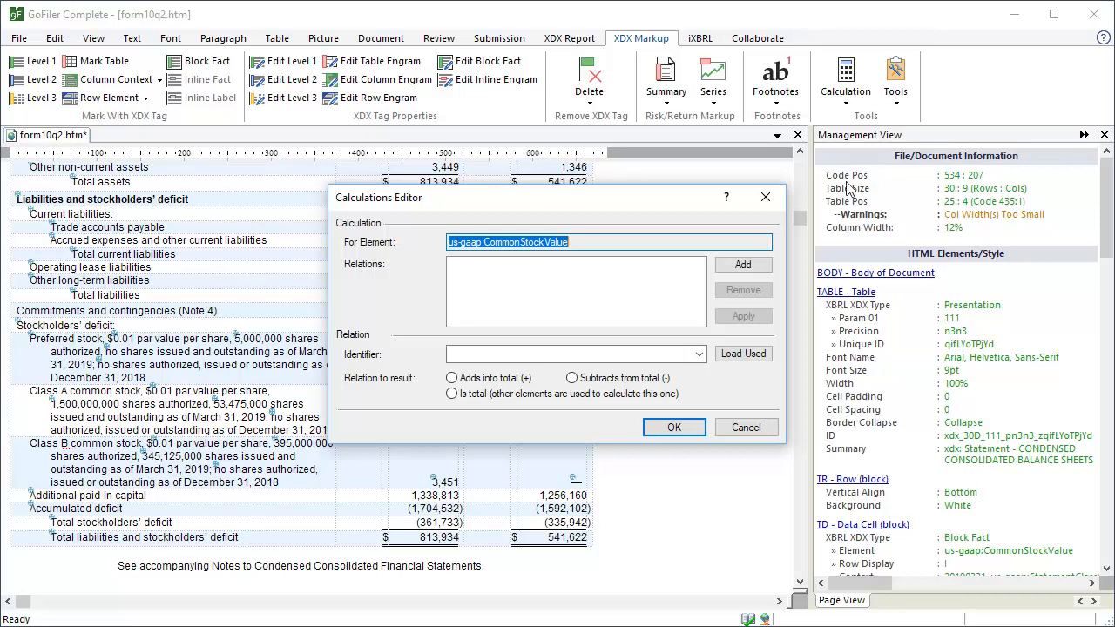
{"action": "left_click", "coordinate": [756, 356]}
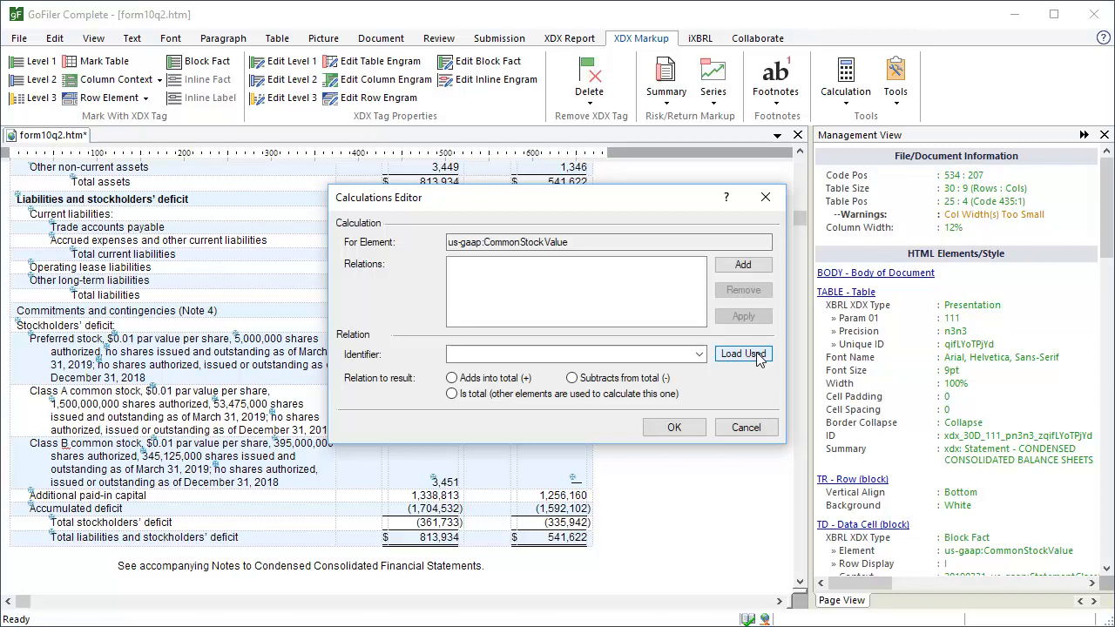
{"action": "left_click", "coordinate": [699, 356]}
{"action": "left_click", "coordinate": [702, 438]}
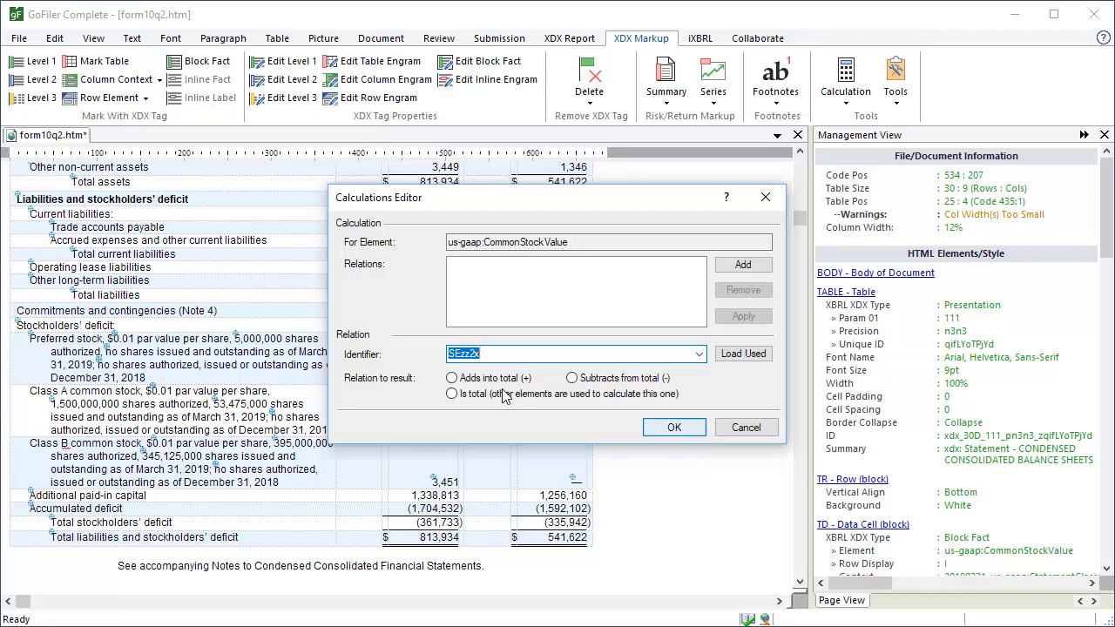
{"action": "left_click", "coordinate": [452, 378]}
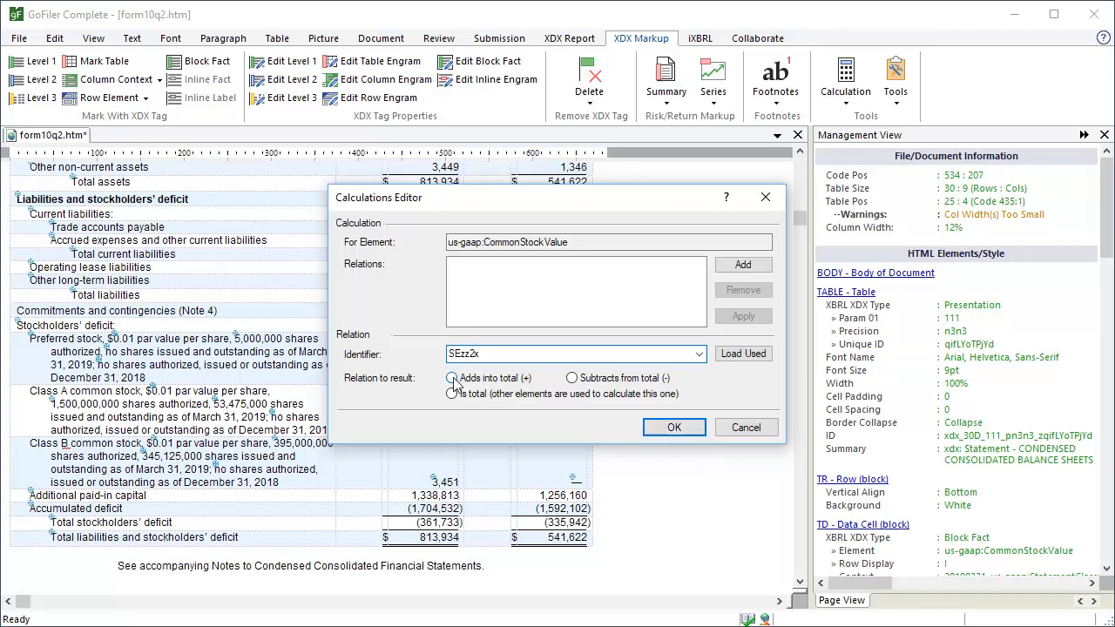
{"action": "left_click", "coordinate": [742, 266]}
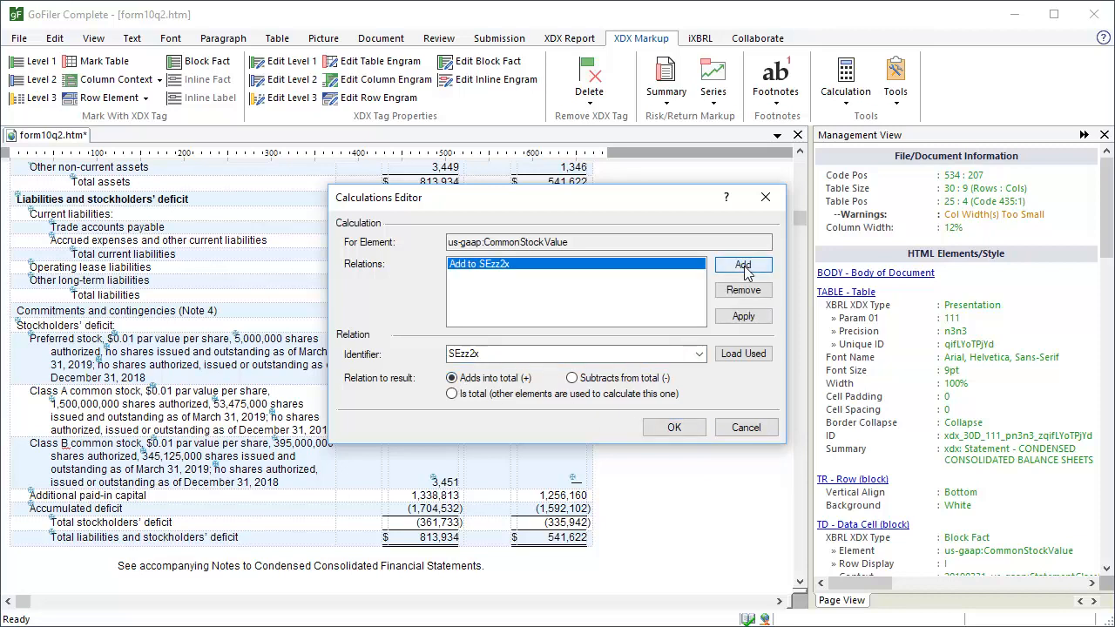
{"action": "left_click", "coordinate": [675, 428]}
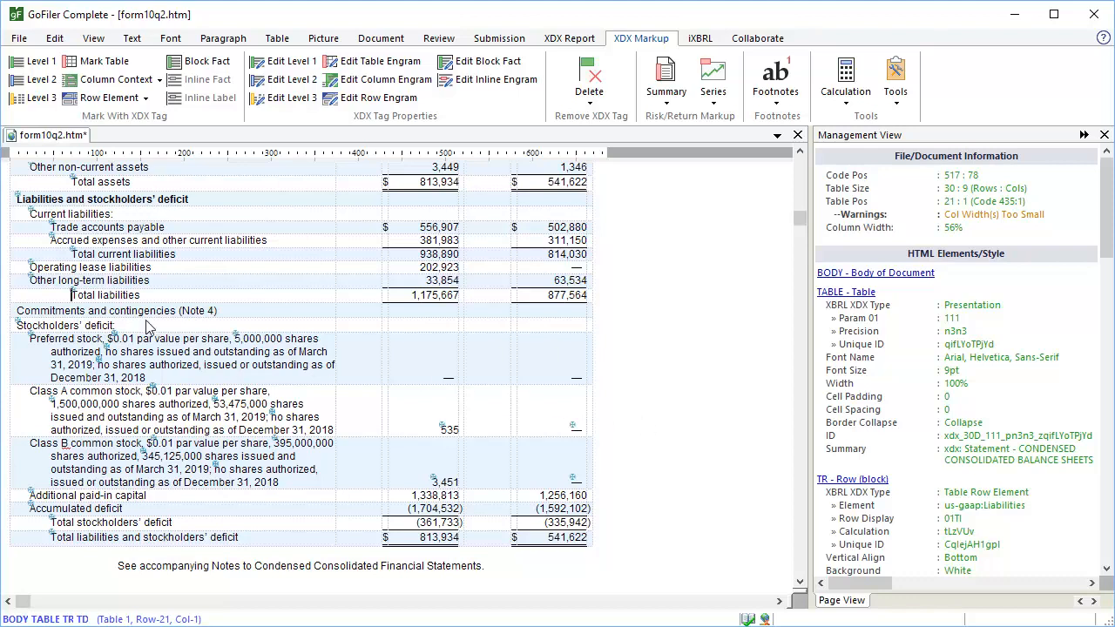
- Create a calculation from the Total liabilities, Total stockholders' deficit and Total liabilities and stockholders' deficit rows
{"action": "left_click", "coordinate": [10, 295]}
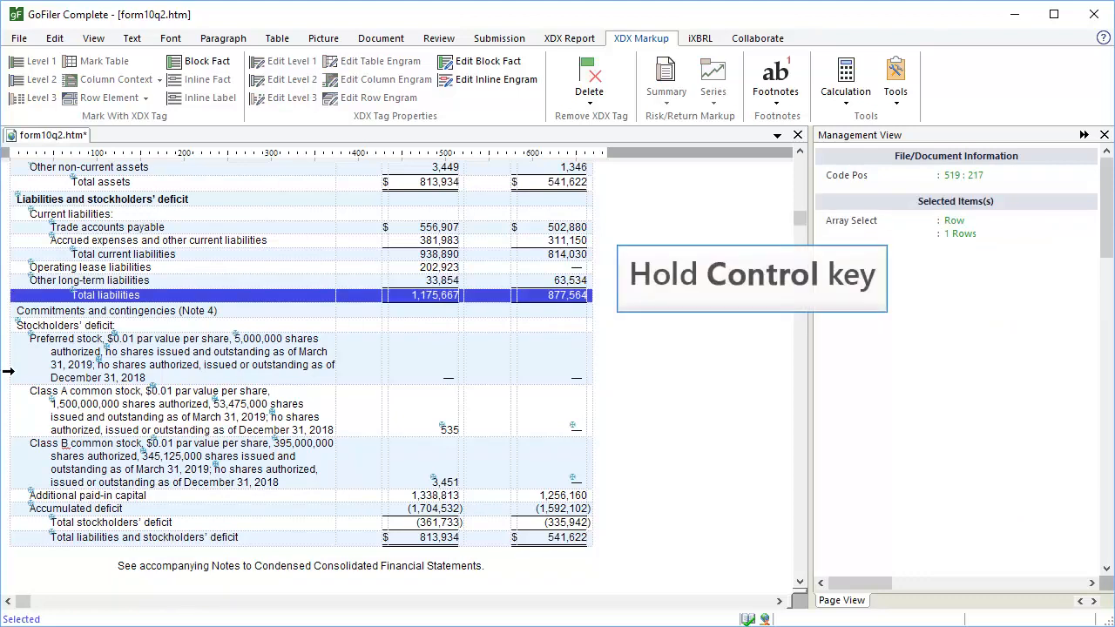
{"action": "left_click", "coordinate": [9, 523], "text": "ctrl"}
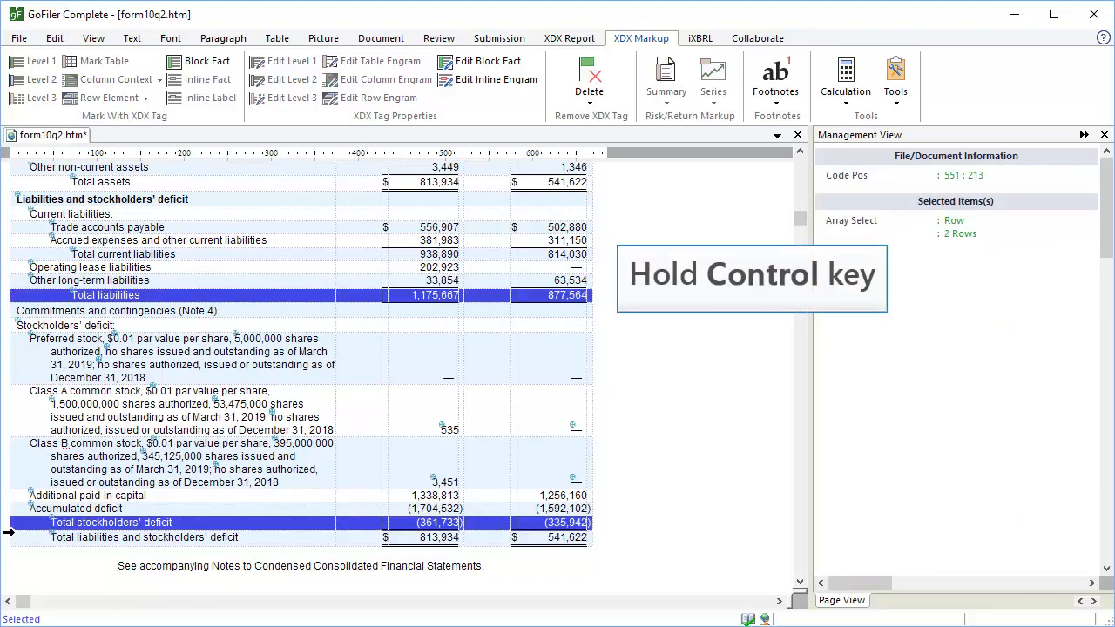
{"action": "left_click", "coordinate": [8, 537], "text": "ctrl"}
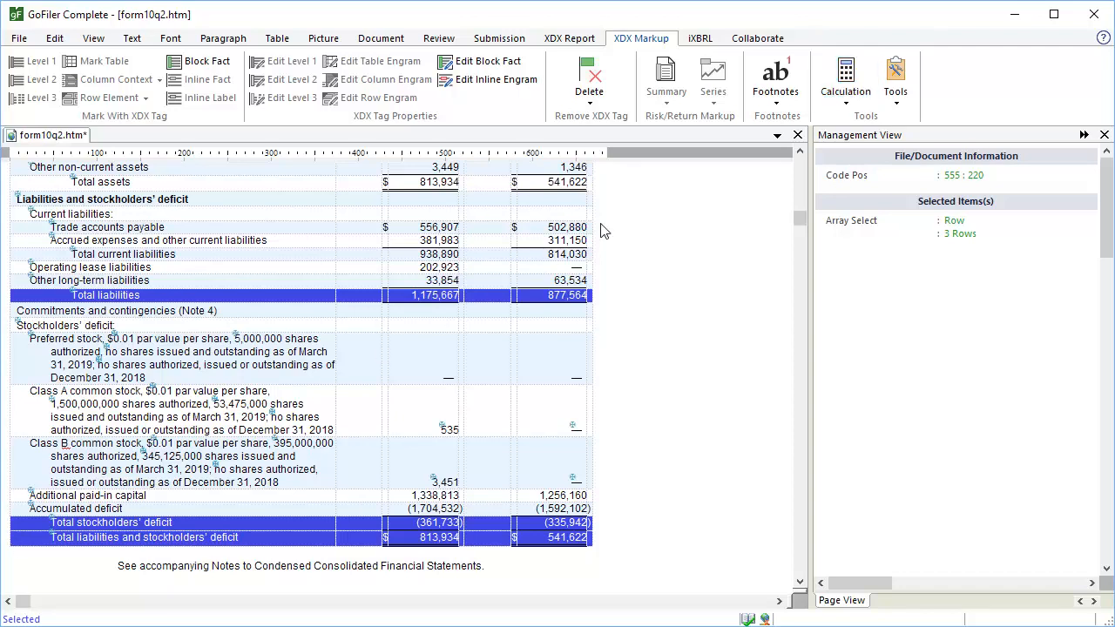
{"action": "left_click", "coordinate": [847, 87]}
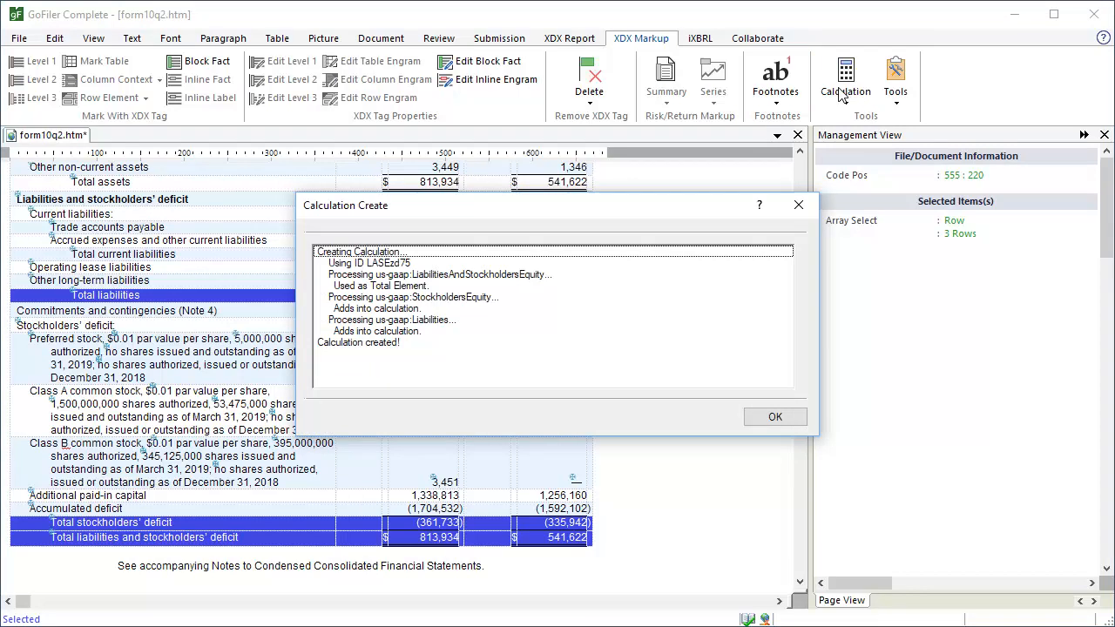
{"action": "left_click", "coordinate": [756, 419]}
- In bform10q.htm, add a footnote reference to the row at the superscript 1 ending the Common stock label
{"action": "left_click", "coordinate": [238, 538]}
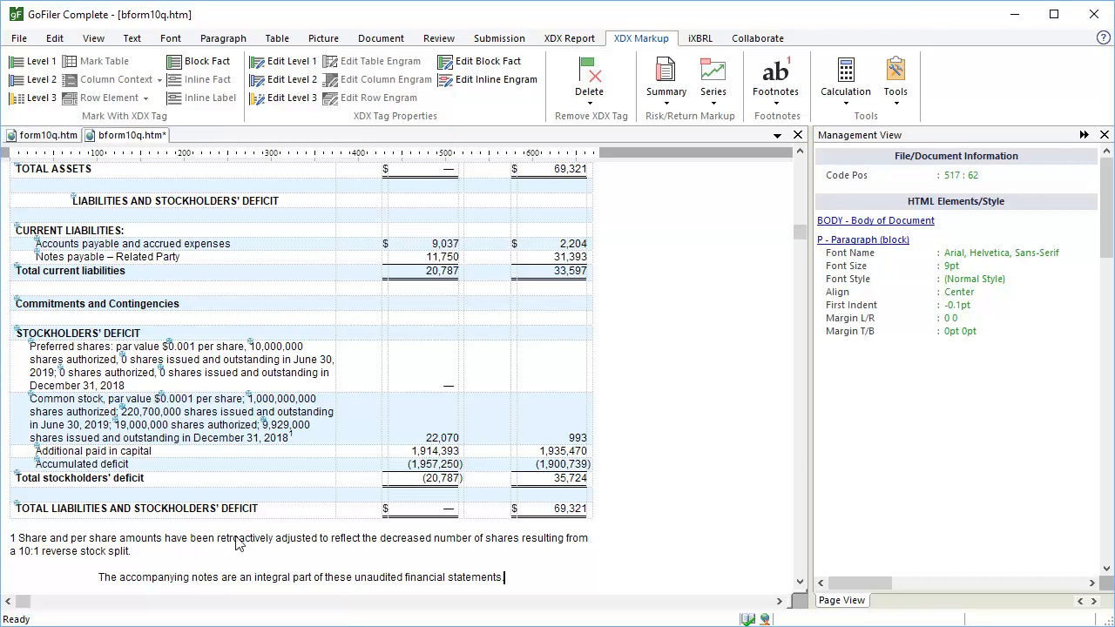
{"action": "left_click", "coordinate": [294, 441]}
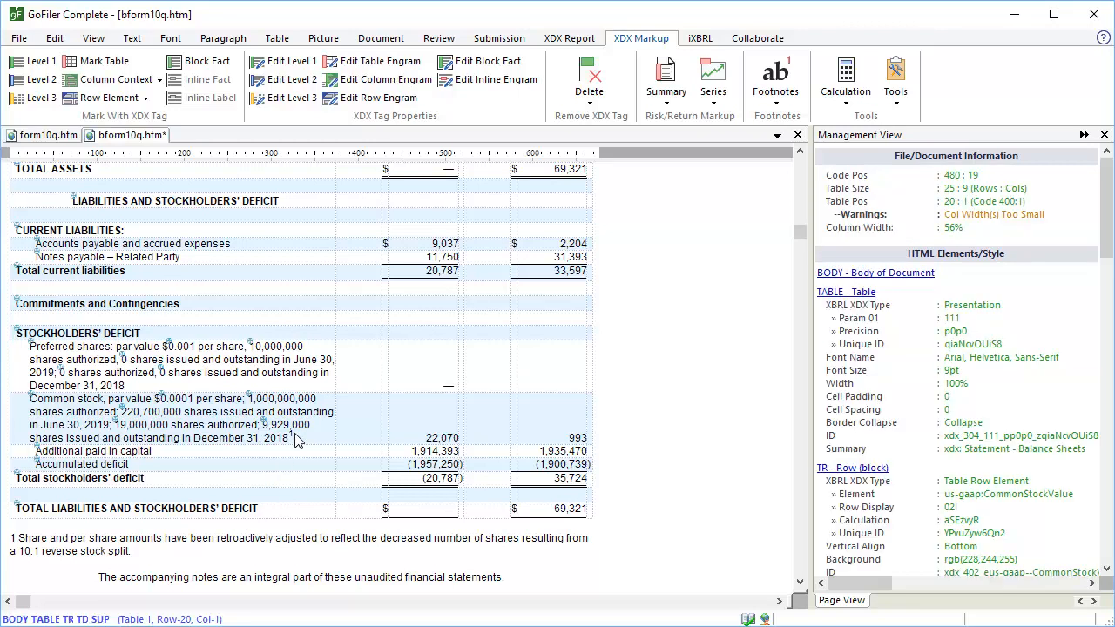
{"action": "left_click_drag", "start_coordinate": [1104, 237], "coordinate": [1104, 270]}
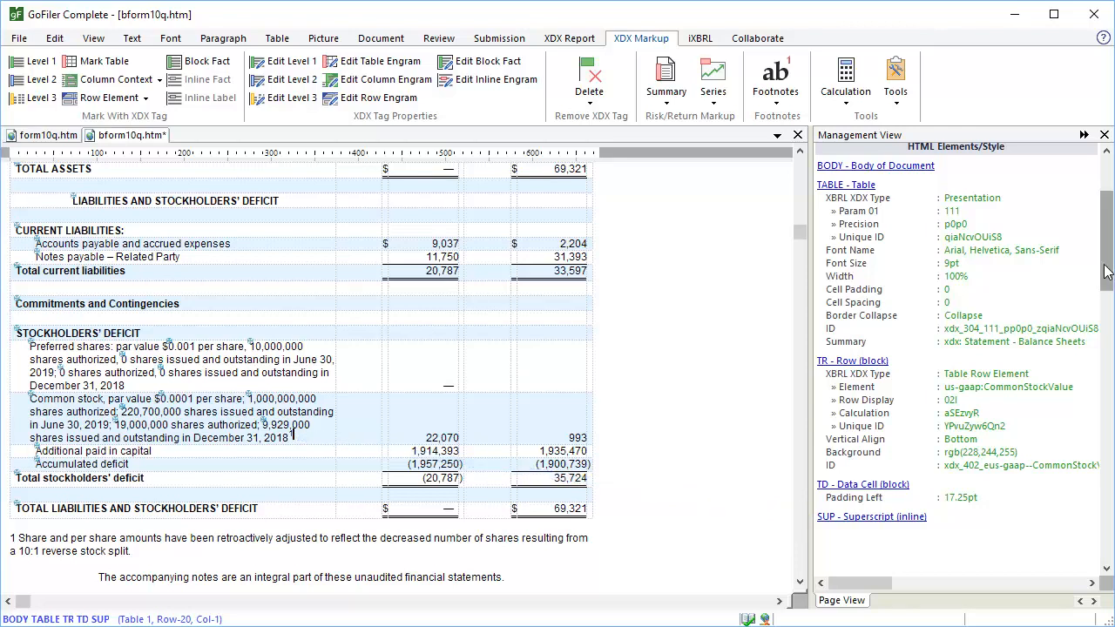
{"action": "left_click", "coordinate": [782, 96]}
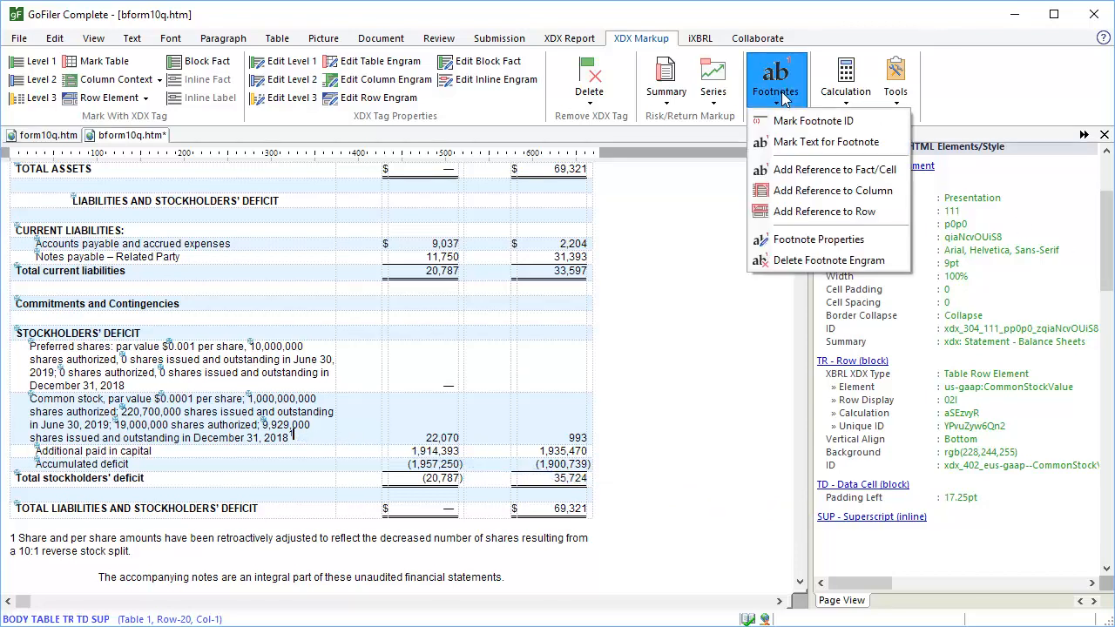
{"action": "left_click", "coordinate": [788, 212]}
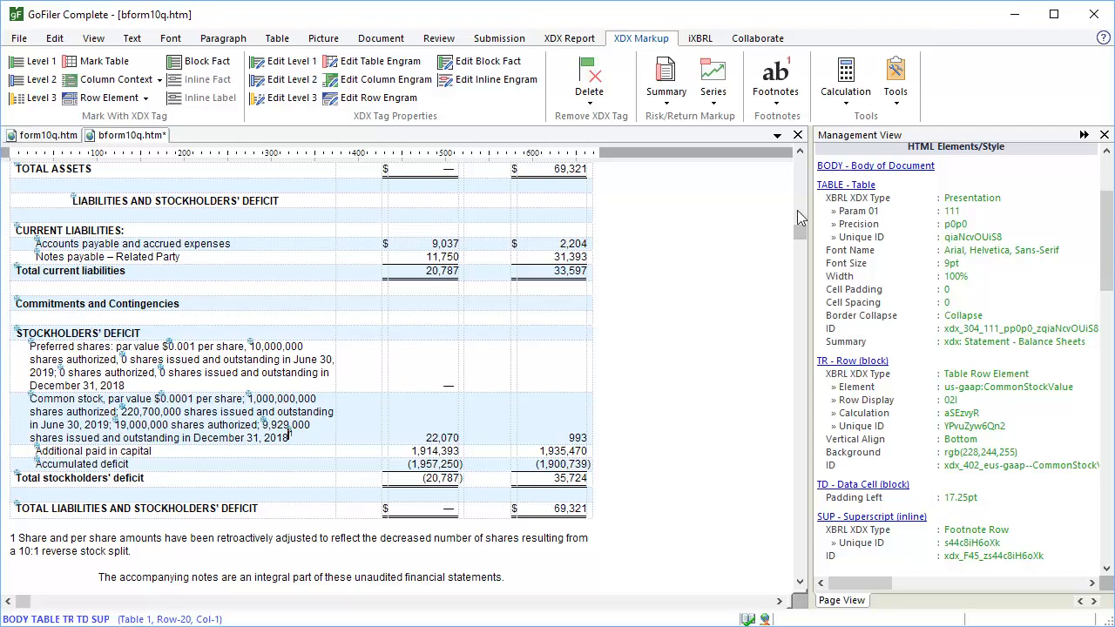
- Reformat the reverse stock split footnote paragraph below the balance sheet as a hanging paragraph
{"action": "left_click", "coordinate": [134, 553]}
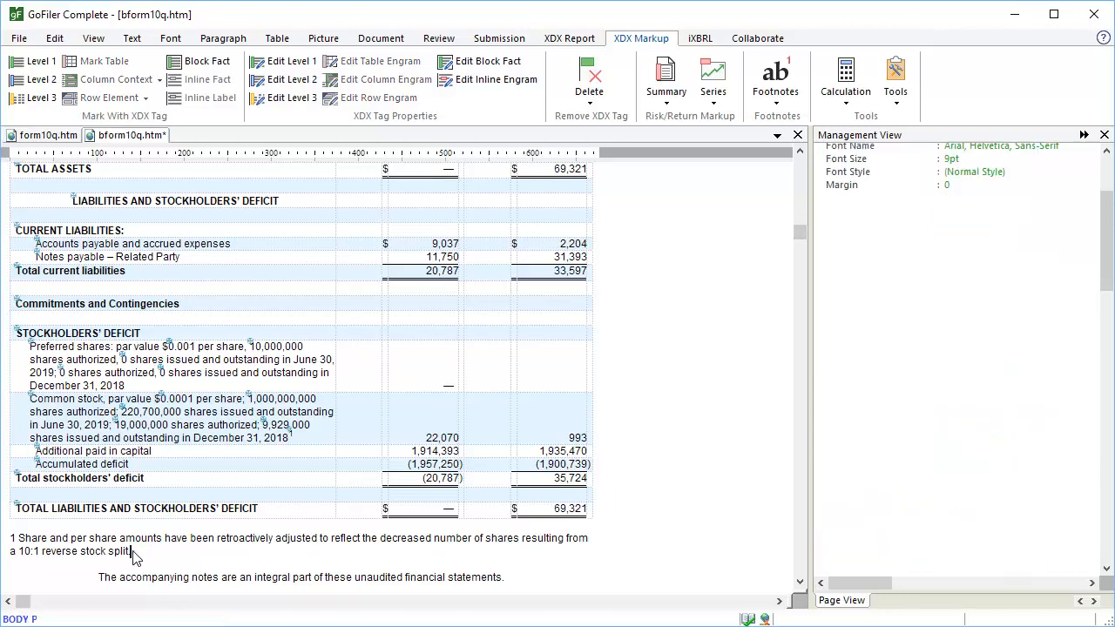
{"action": "left_click", "coordinate": [225, 39]}
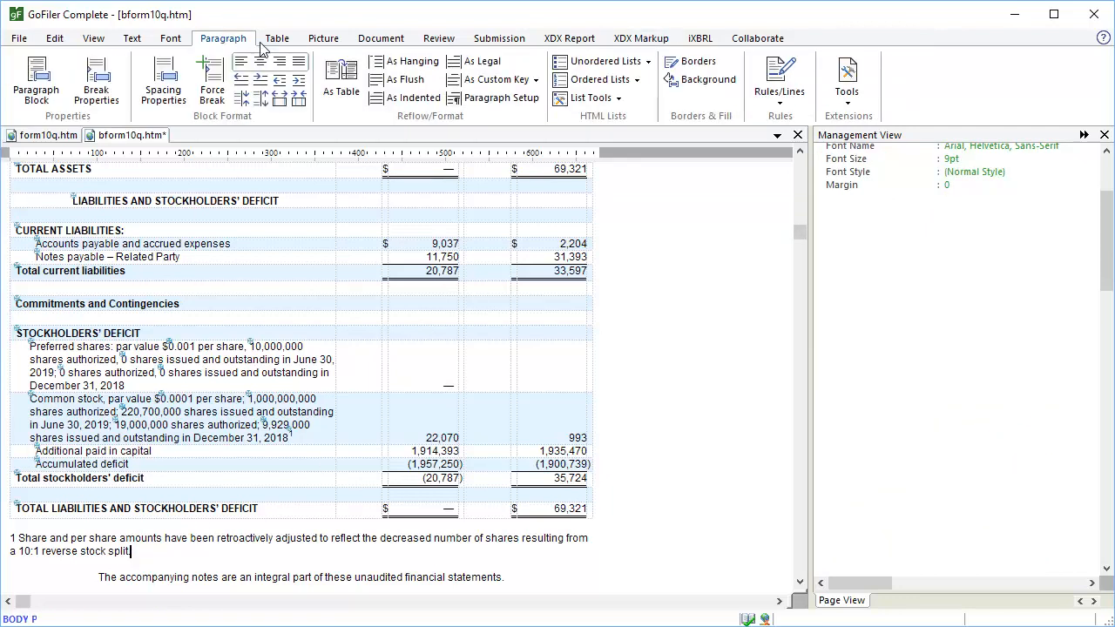
{"action": "left_click", "coordinate": [402, 62]}
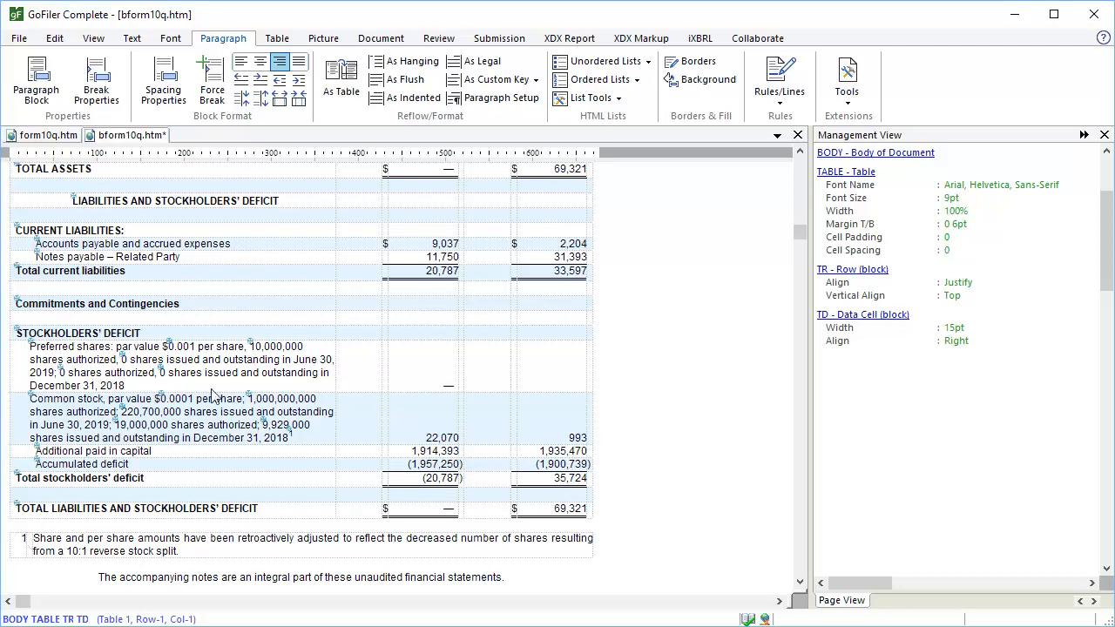
- Mark the footnote's number 1 as the footnote ID and the reverse stock split sentence as the footnote text
{"action": "left_click", "coordinate": [653, 40]}
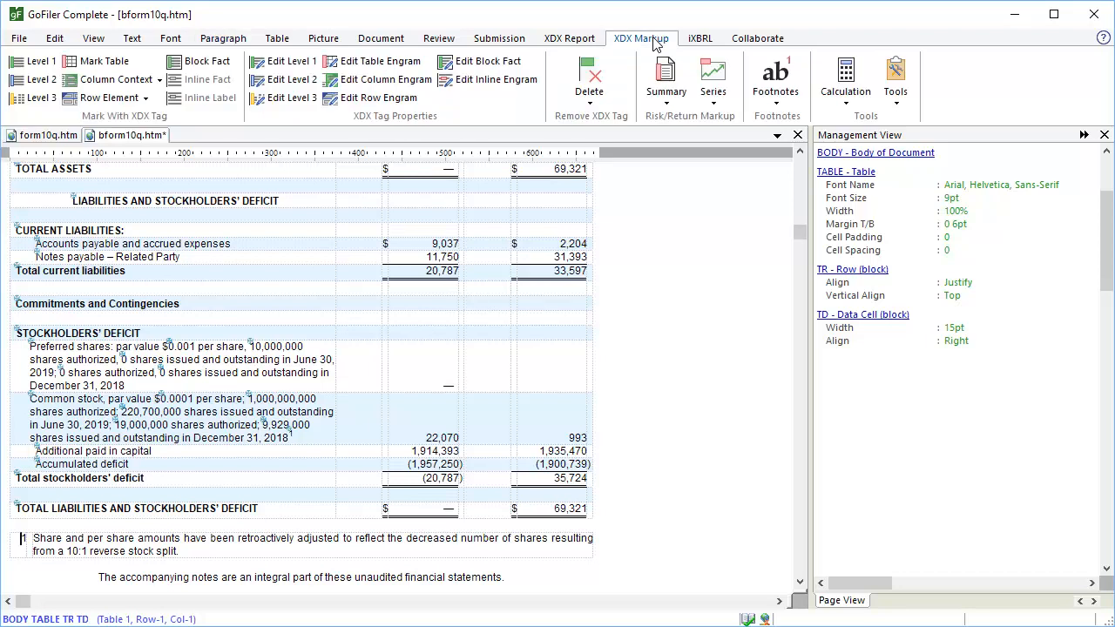
{"action": "left_click", "coordinate": [786, 104]}
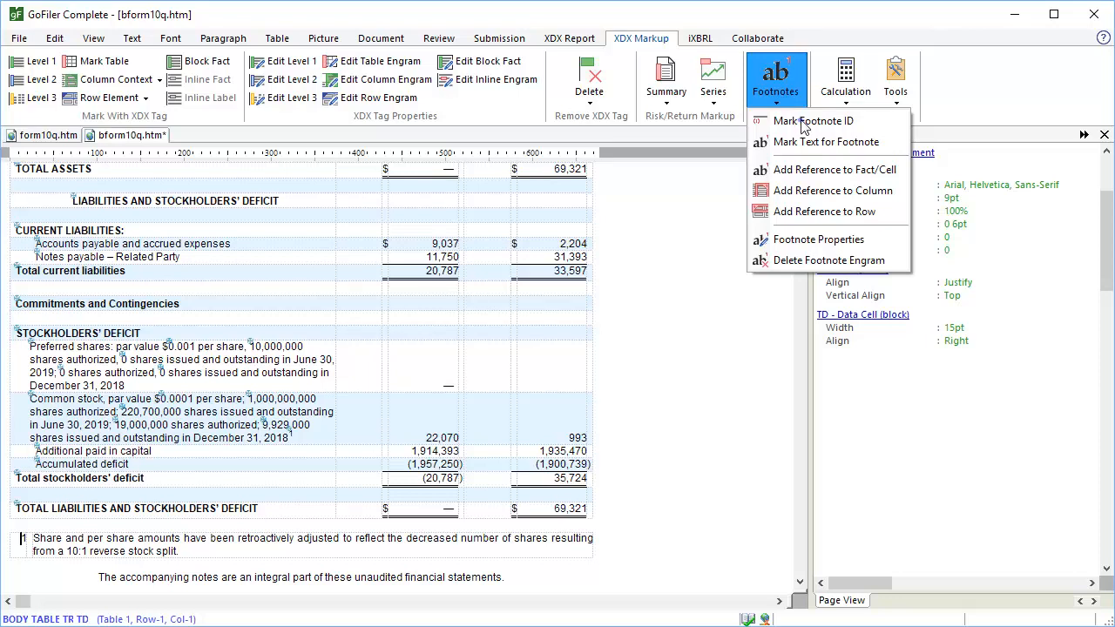
{"action": "left_click", "coordinate": [804, 122]}
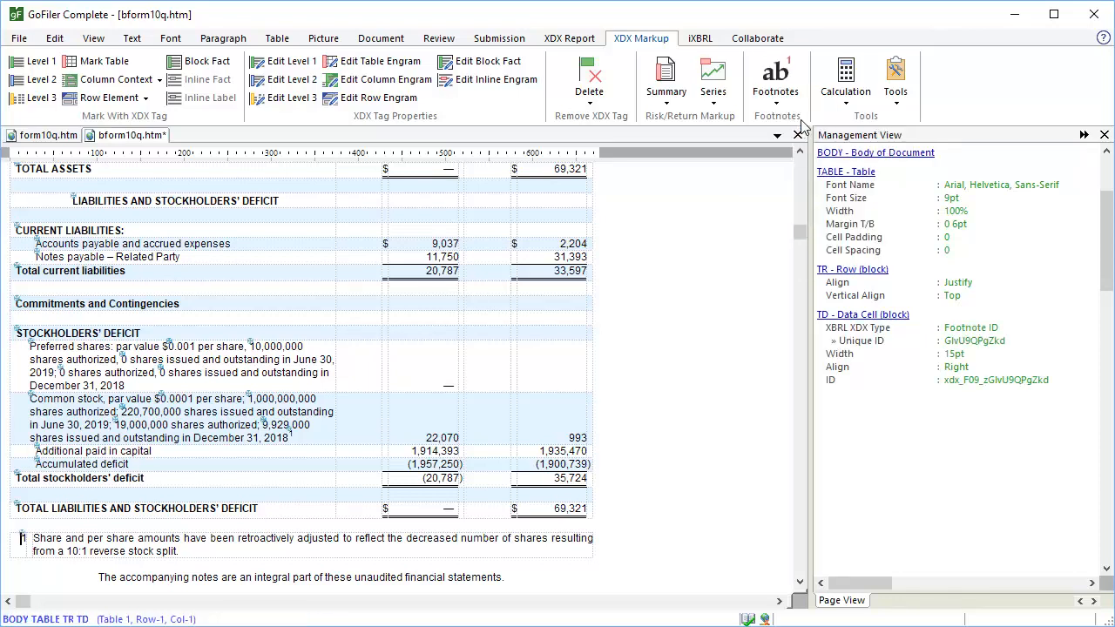
{"action": "left_click", "coordinate": [63, 544]}
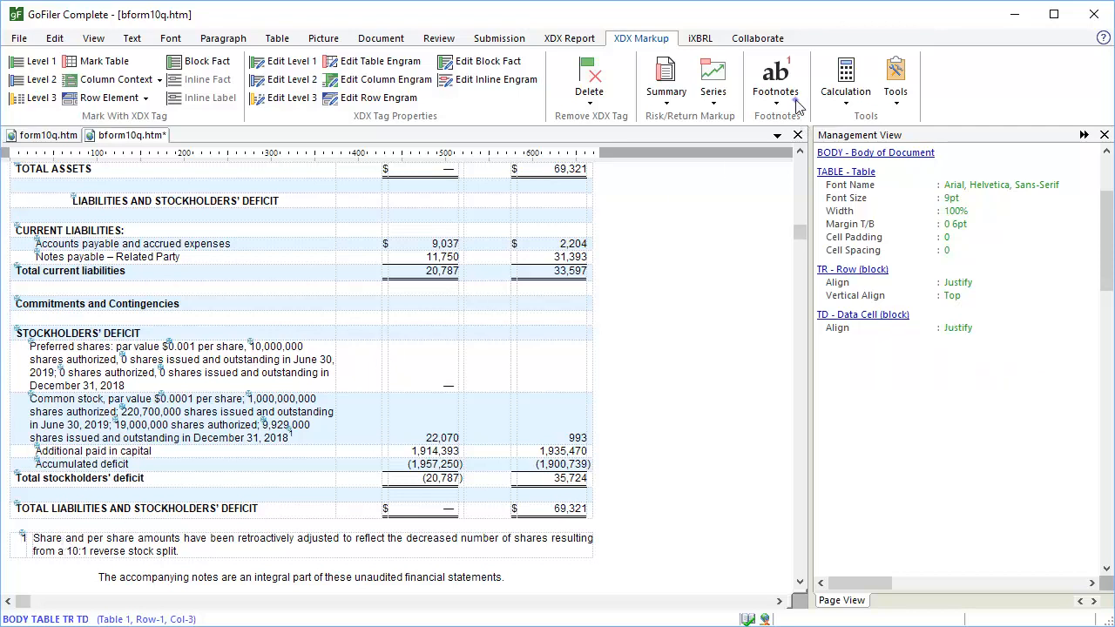
{"action": "left_click", "coordinate": [797, 105]}
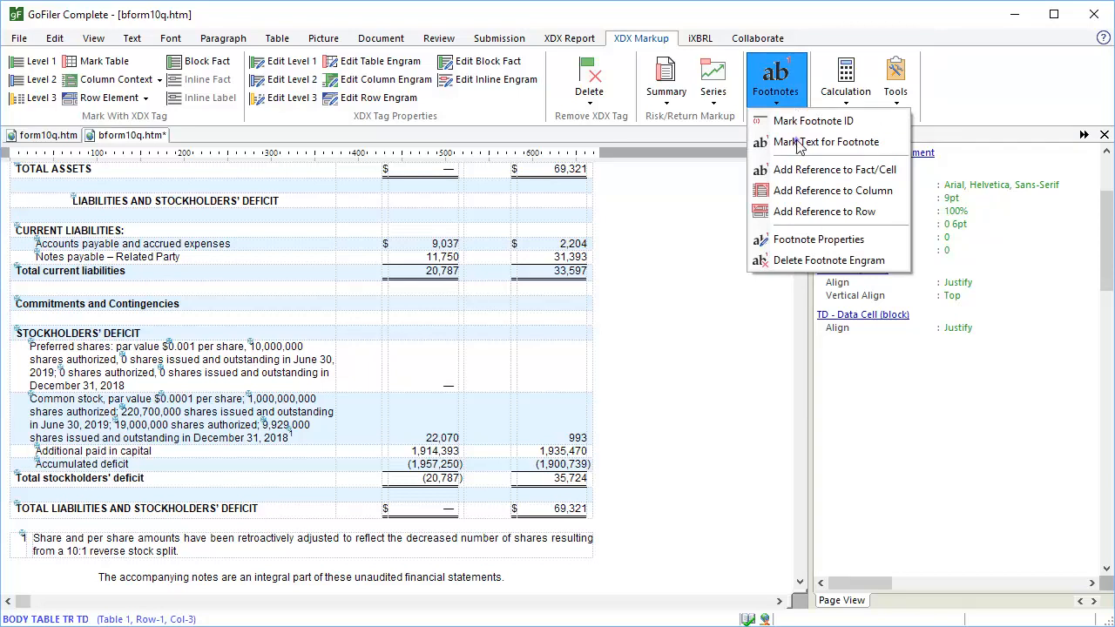
{"action": "left_click", "coordinate": [796, 141]}
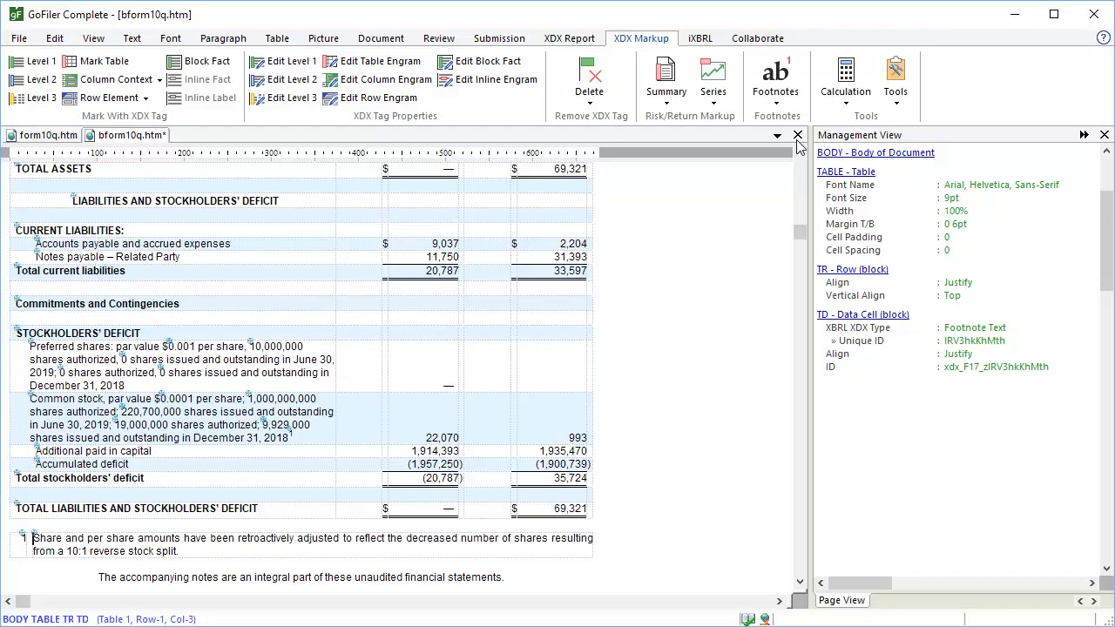